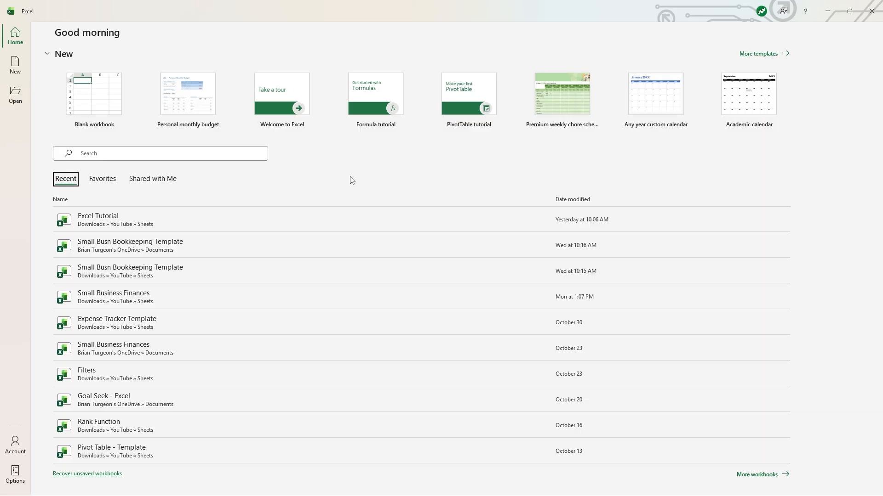
Create a blank workbook and enter Excel Tutorial as the file name for saving it.
{"action": "left_click", "coordinate": [105, 110]}
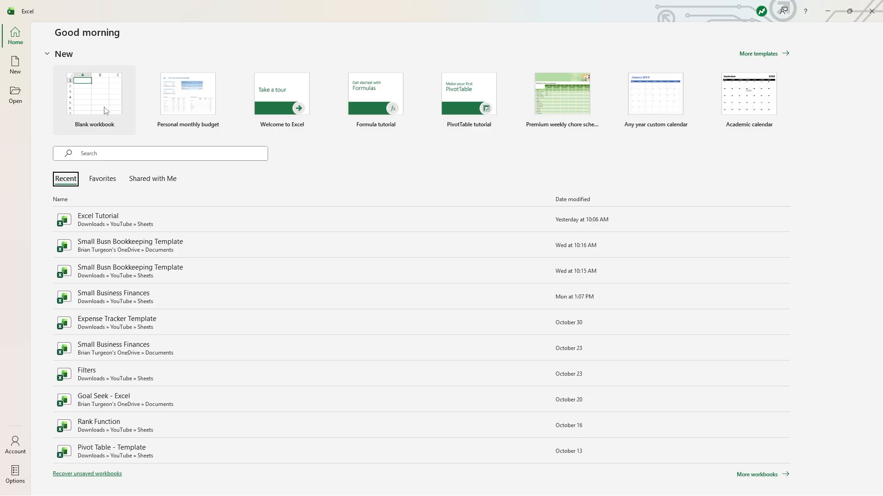
{"action": "left_click", "coordinate": [109, 474]}
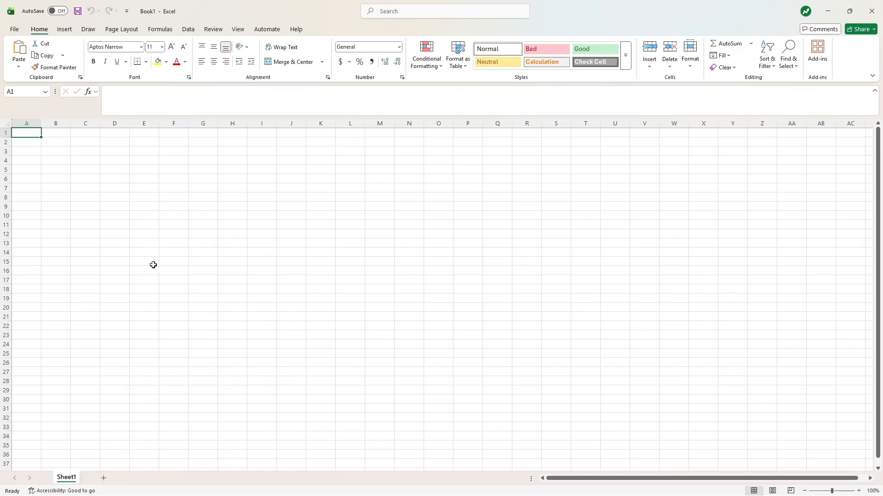
{"action": "left_click", "coordinate": [78, 11]}
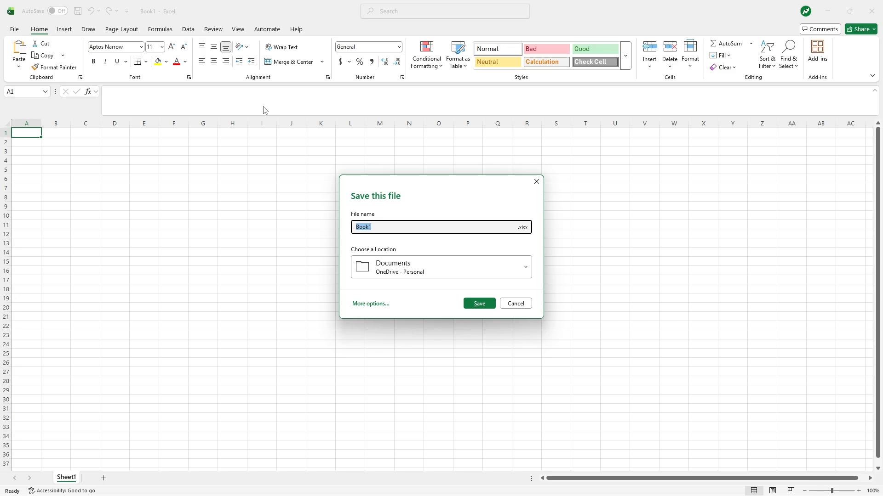
{"action": "type", "text": "Excel Tutorial"}
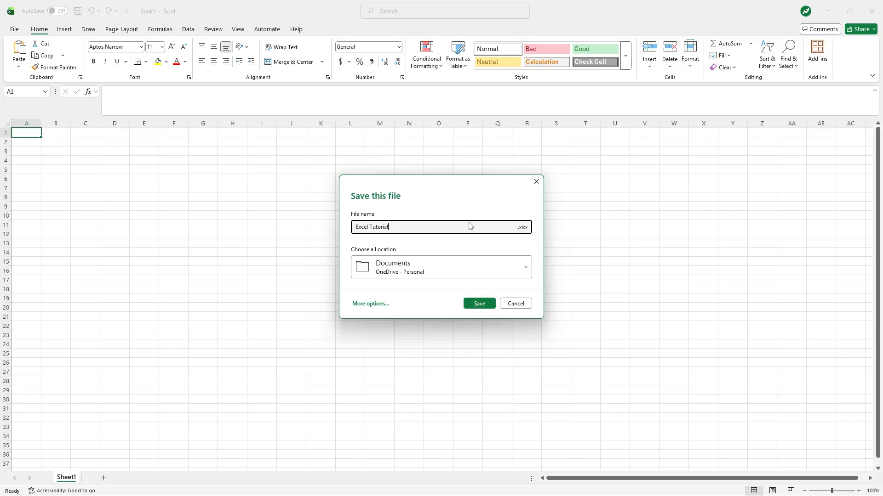
Save the workbook in the Downloads > YouTube > Sheets folder on the computer, replacing the existing Excel Tutorial file.
{"action": "left_click", "coordinate": [467, 266]}
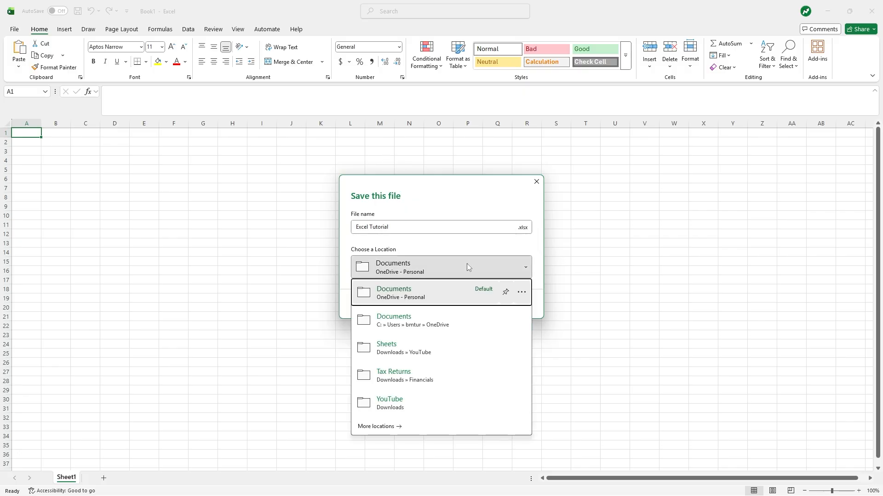
{"action": "left_click", "coordinate": [390, 426]}
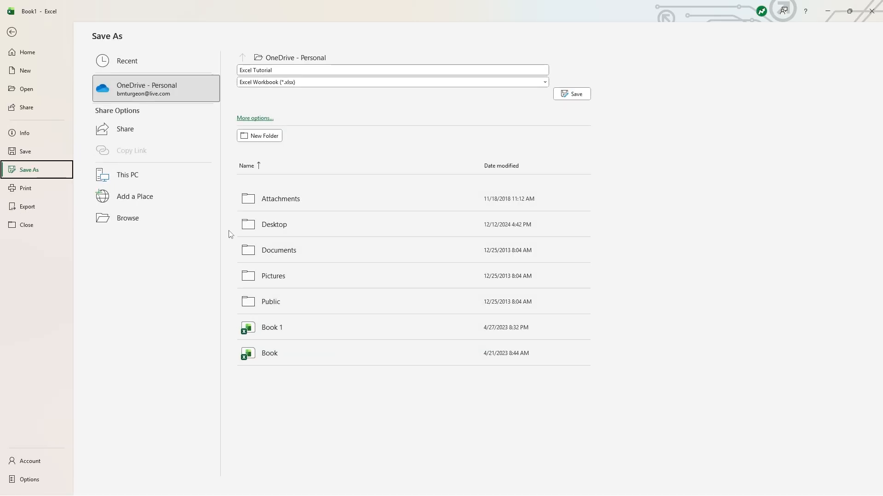
{"action": "left_click", "coordinate": [165, 216]}
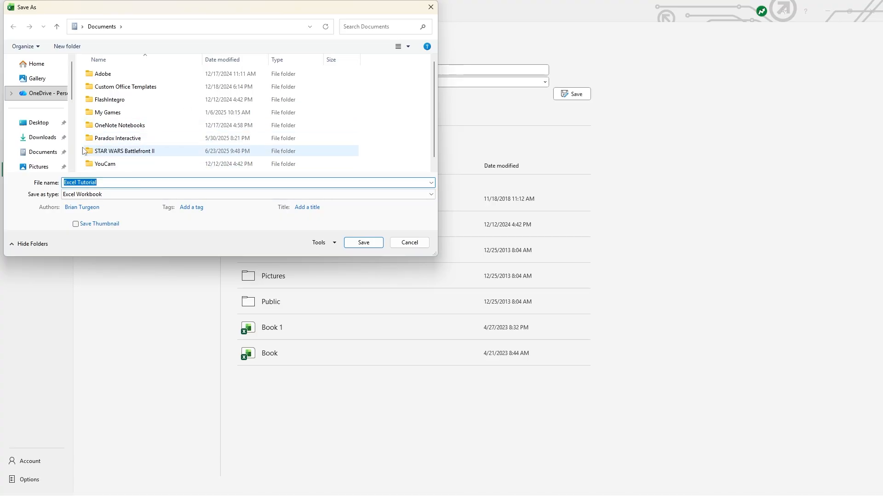
{"action": "left_click", "coordinate": [31, 139]}
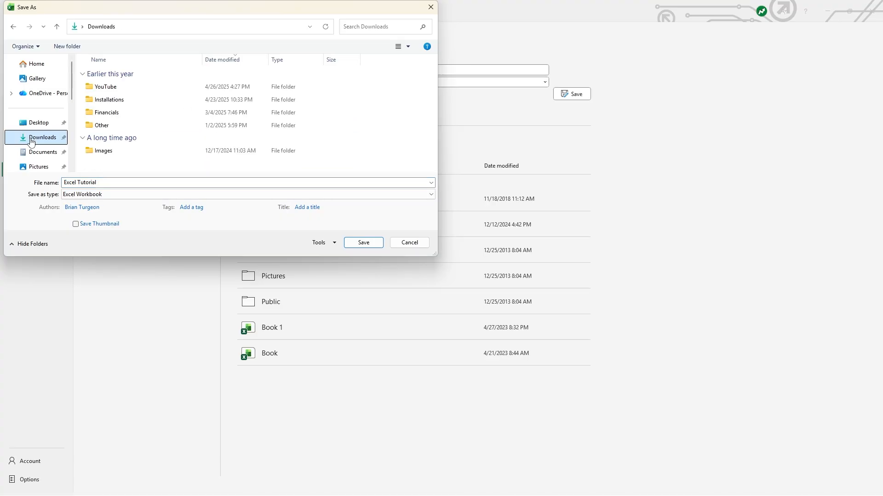
{"action": "left_click", "coordinate": [122, 89]}
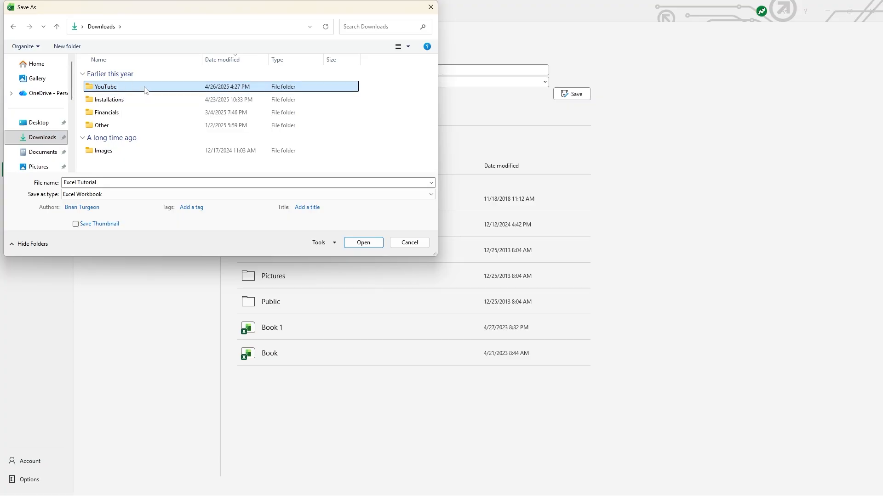
{"action": "double_click", "coordinate": [144, 87]}
{"action": "double_click", "coordinate": [133, 112]}
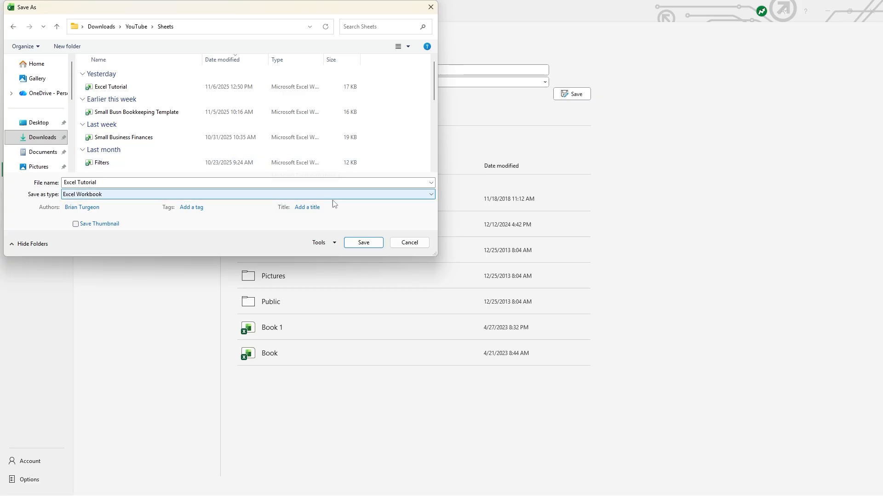
{"action": "left_click", "coordinate": [363, 242]}
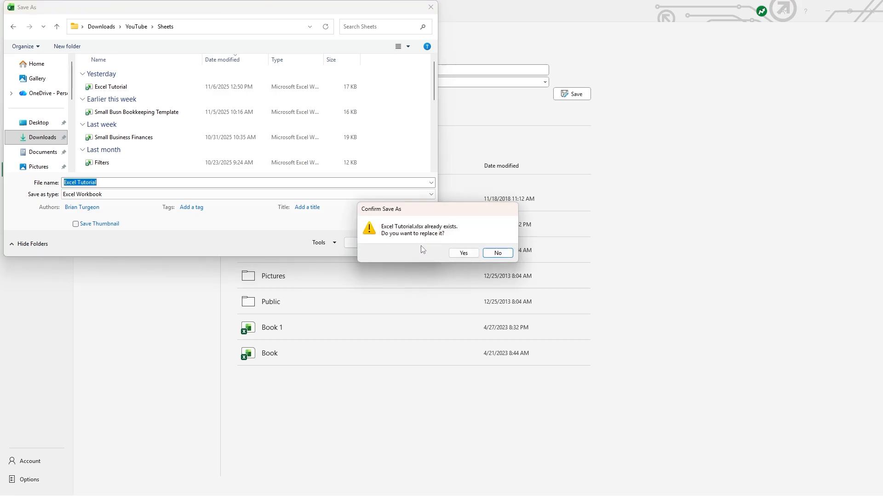
{"action": "left_click", "coordinate": [464, 254]}
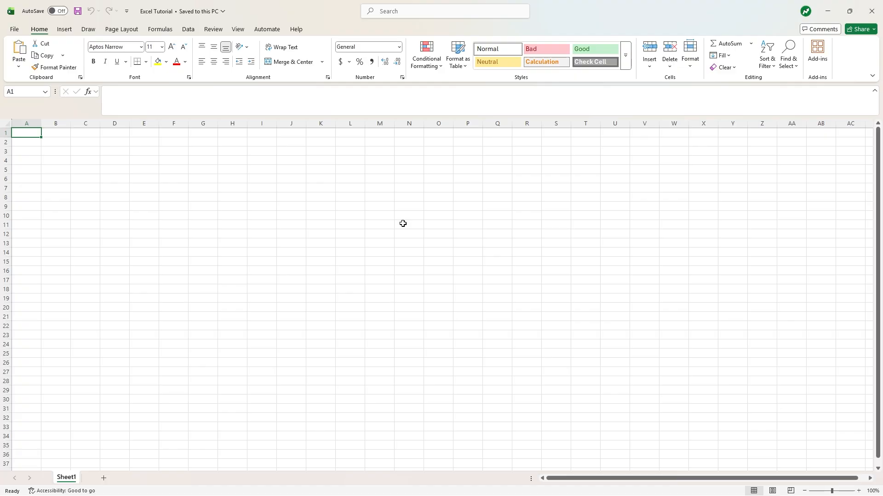
{"action": "left_click", "coordinate": [77, 13]}
Try zooming the worksheet in and out, finishing at a zoom level of 200%.
{"action": "mouse_move", "coordinate": [834, 493]}
{"action": "left_mouse_down"}
{"action": "mouse_move", "coordinate": [849, 493]}
{"action": "mouse_move", "coordinate": [834, 493]}
{"action": "left_mouse_up"}
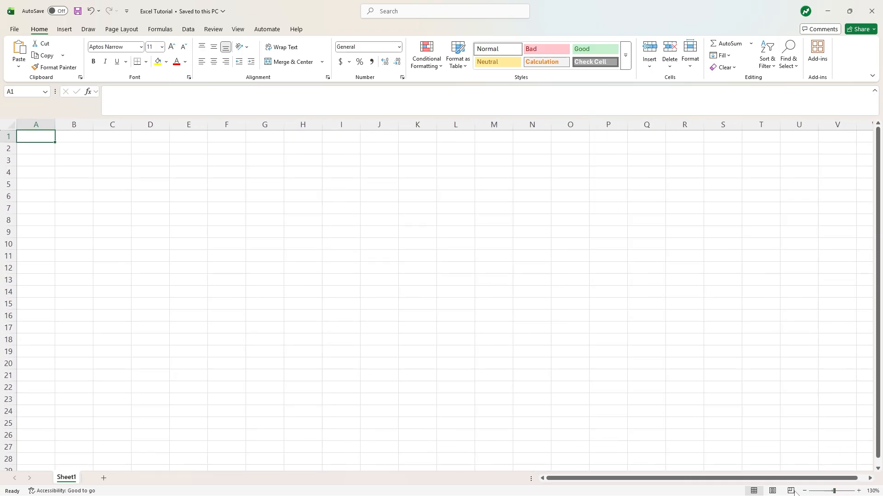
{"action": "left_click_drag", "start_coordinate": [834, 492], "coordinate": [836, 492]}
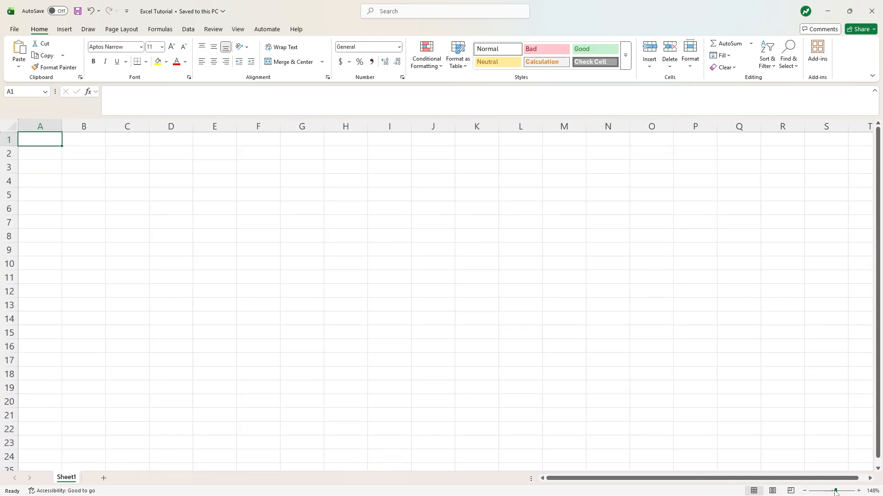
{"action": "left_click", "coordinate": [805, 492]}
{"action": "left_click", "coordinate": [804, 491]}
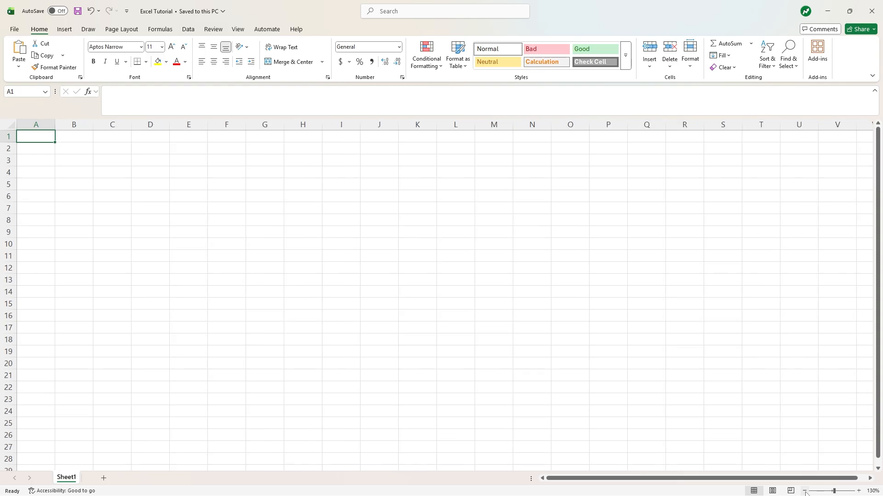
{"action": "left_click", "coordinate": [804, 491]}
{"action": "left_click", "coordinate": [804, 492]}
{"action": "left_click", "coordinate": [805, 491]}
{"action": "left_click", "coordinate": [859, 491]}
{"action": "left_click", "coordinate": [859, 492]}
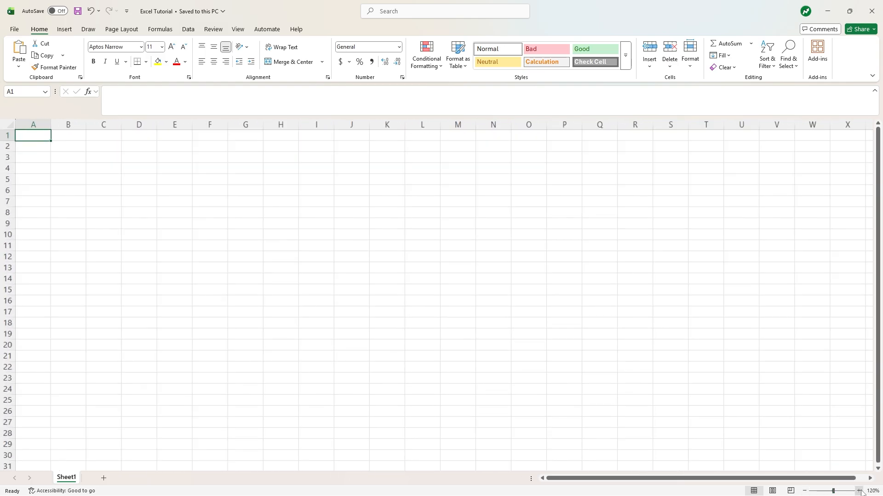
{"action": "left_click", "coordinate": [859, 491]}
{"action": "left_click", "coordinate": [859, 491]}
{"action": "left_click", "coordinate": [860, 492]}
{"action": "left_click", "coordinate": [859, 492]}
{"action": "left_click", "coordinate": [859, 492]}
{"action": "left_click", "coordinate": [860, 492]}
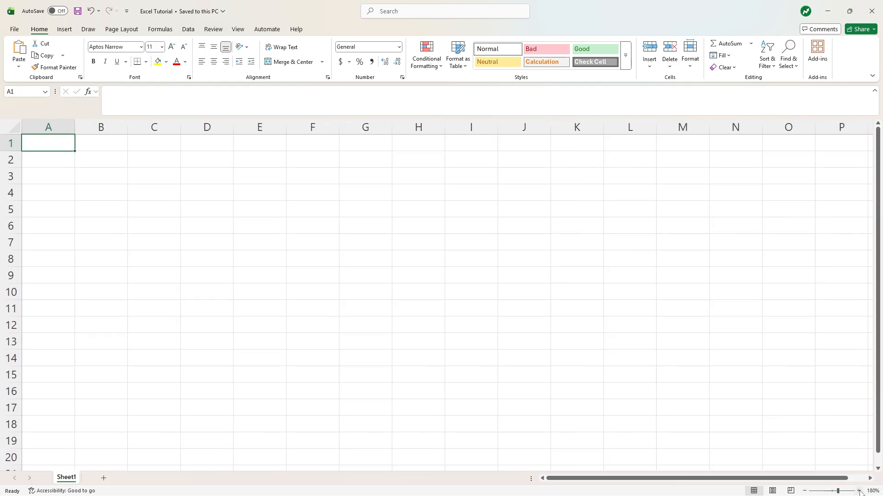
{"action": "left_click", "coordinate": [859, 491]}
{"action": "left_click", "coordinate": [859, 492]}
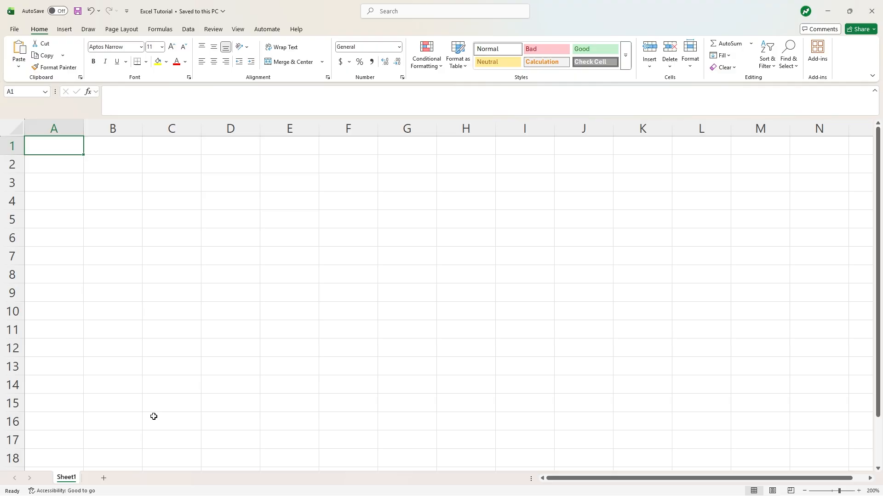
Add a second worksheet to the workbook and rename Sheet1 as Tutorial.
{"action": "left_click", "coordinate": [104, 479]}
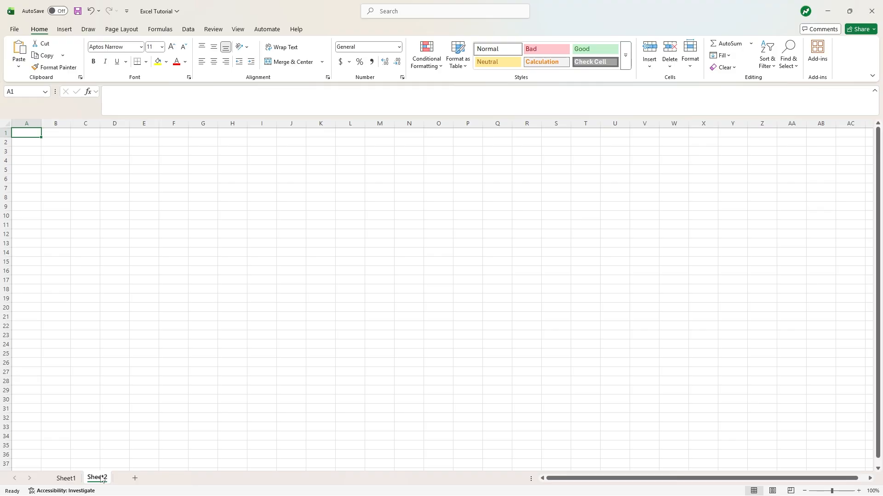
{"action": "left_click", "coordinate": [73, 479]}
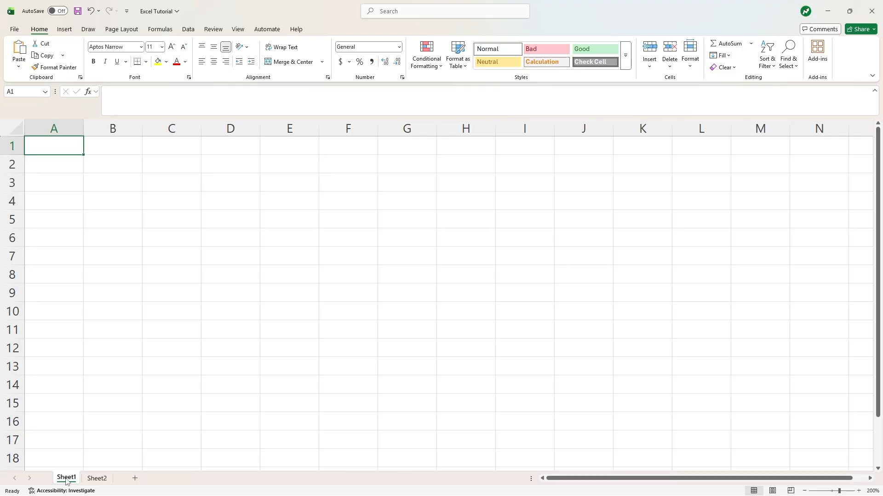
{"action": "right_click", "coordinate": [67, 481]}
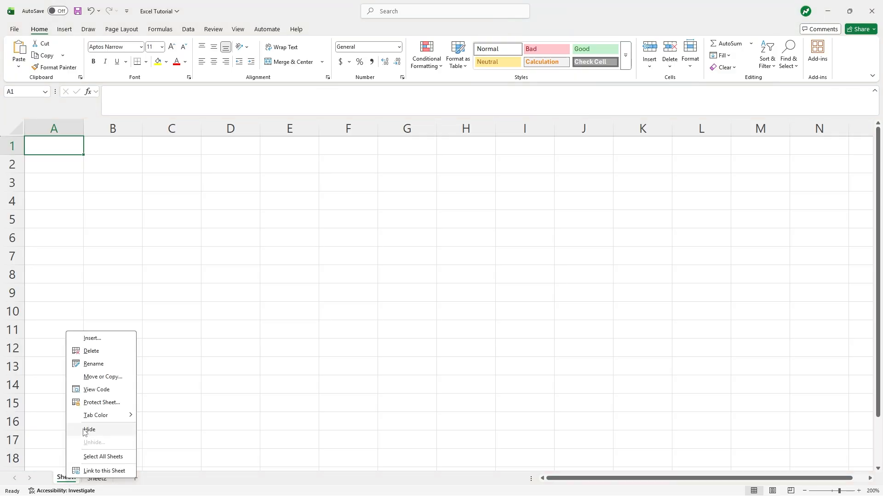
{"action": "left_click", "coordinate": [92, 365]}
{"action": "type", "text": "Tutorial"}
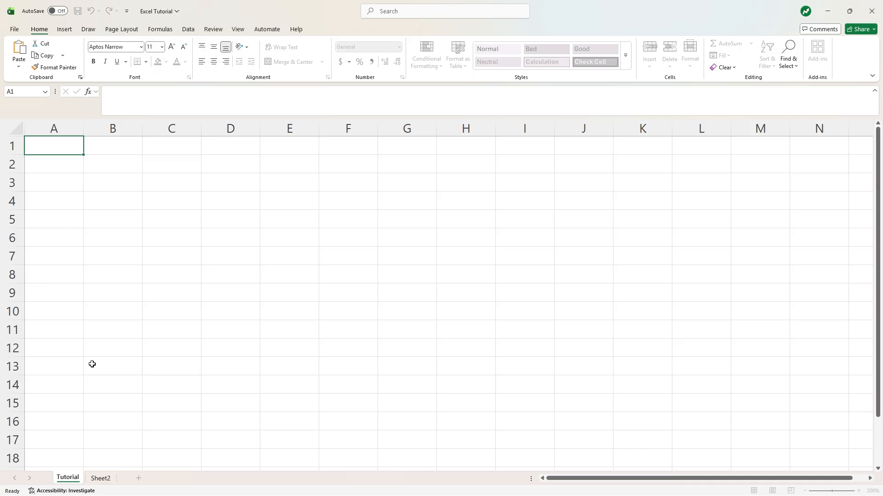
{"action": "left_click", "coordinate": [92, 364]}
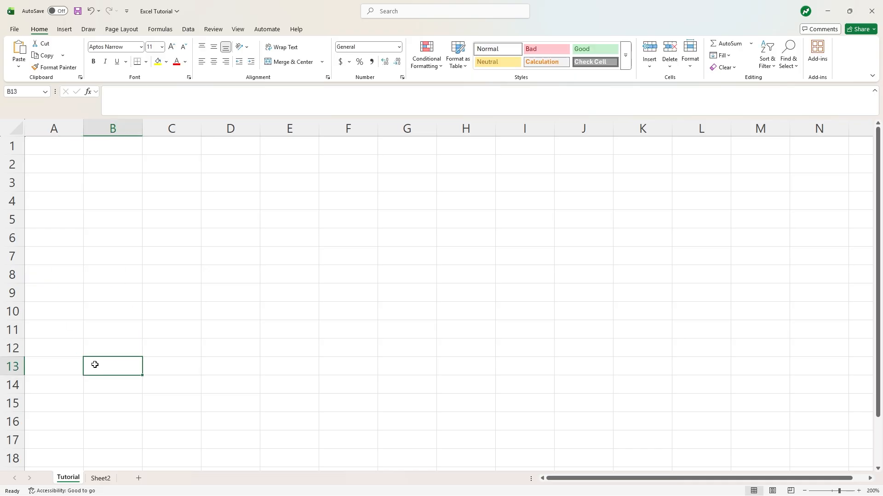
Color the Tutorial sheet's tab with the standard green.
{"action": "right_click", "coordinate": [76, 478]}
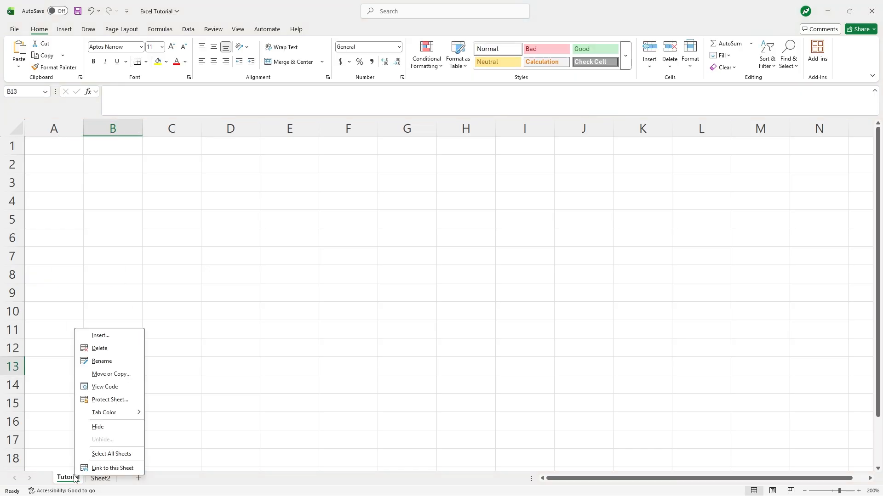
{"action": "mouse_move", "coordinate": [123, 418]}
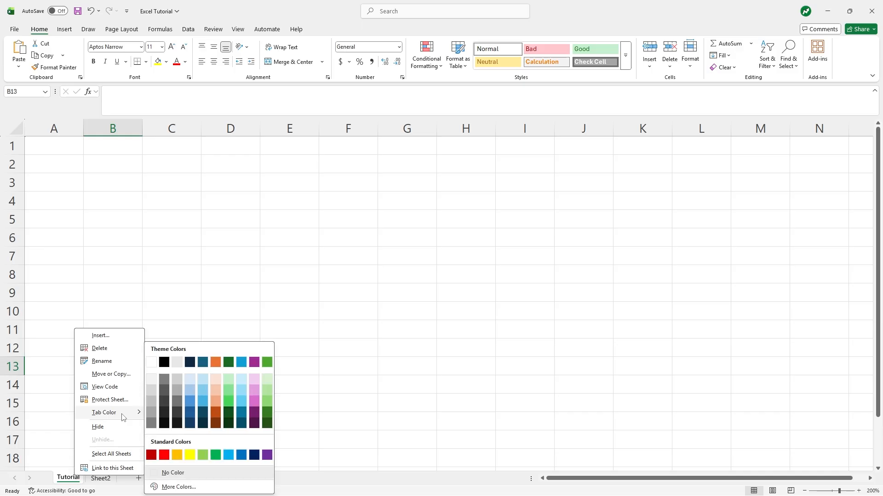
{"action": "left_click", "coordinate": [215, 454]}
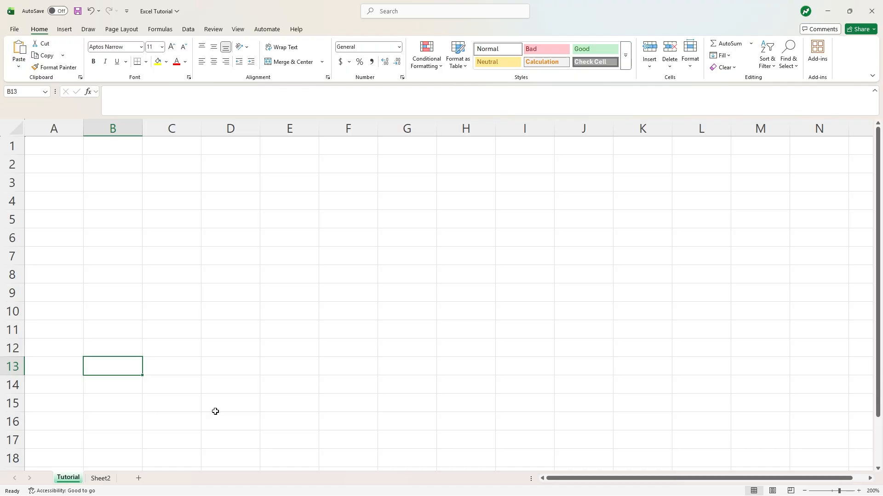
Highlight columns A to D one at a time, followed by rows 1 to 3, to examine the grid layout.
{"action": "left_click", "coordinate": [48, 125]}
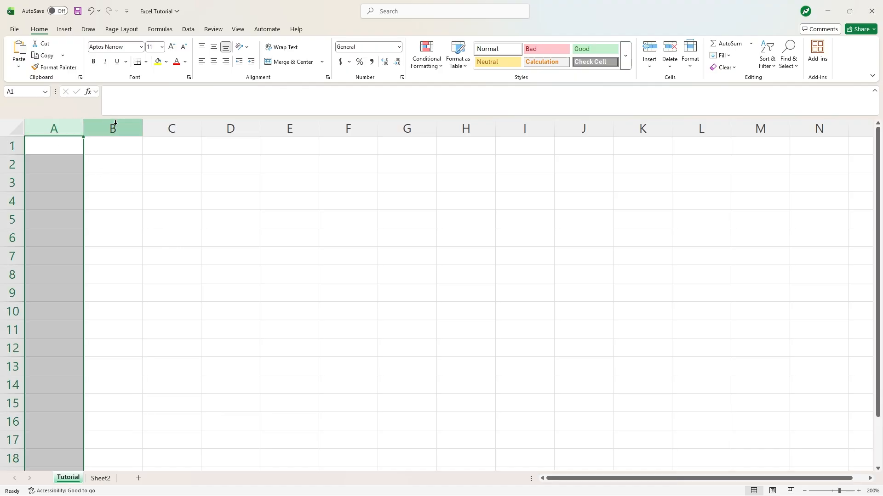
{"action": "left_click", "coordinate": [110, 127]}
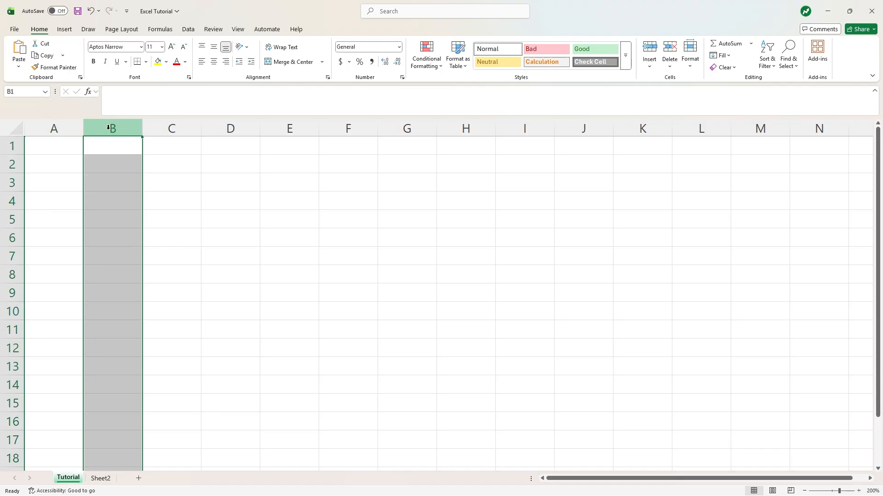
{"action": "left_click", "coordinate": [174, 127]}
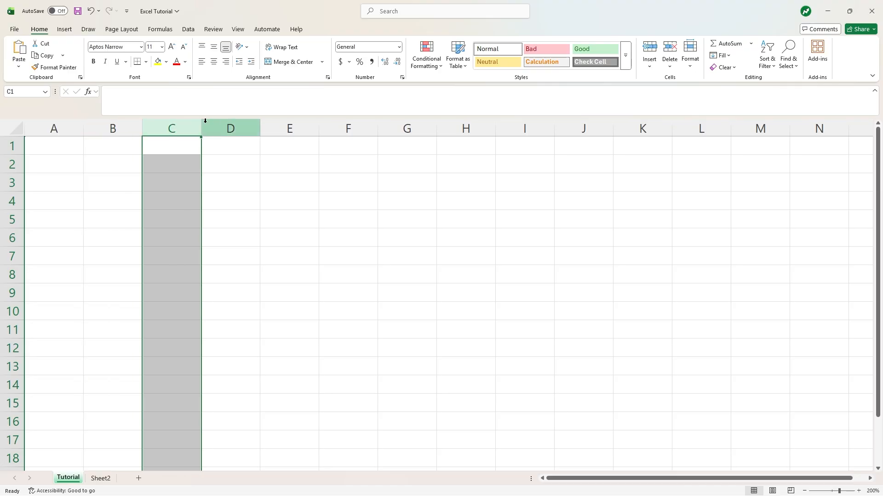
{"action": "left_click", "coordinate": [231, 129]}
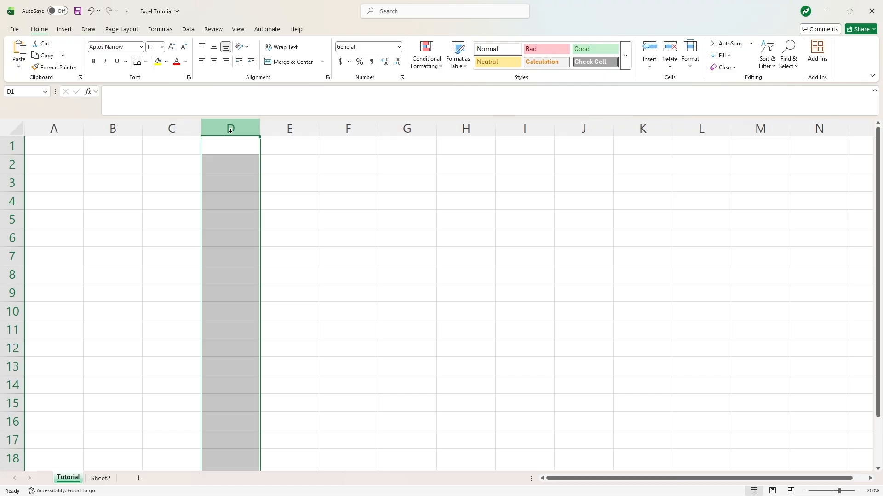
{"action": "left_click", "coordinate": [11, 145]}
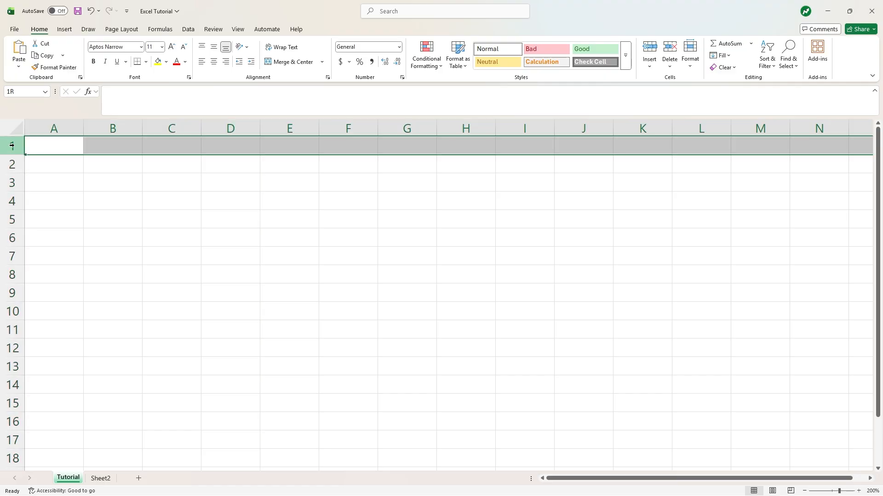
{"action": "left_click", "coordinate": [15, 163]}
{"action": "left_click", "coordinate": [13, 181]}
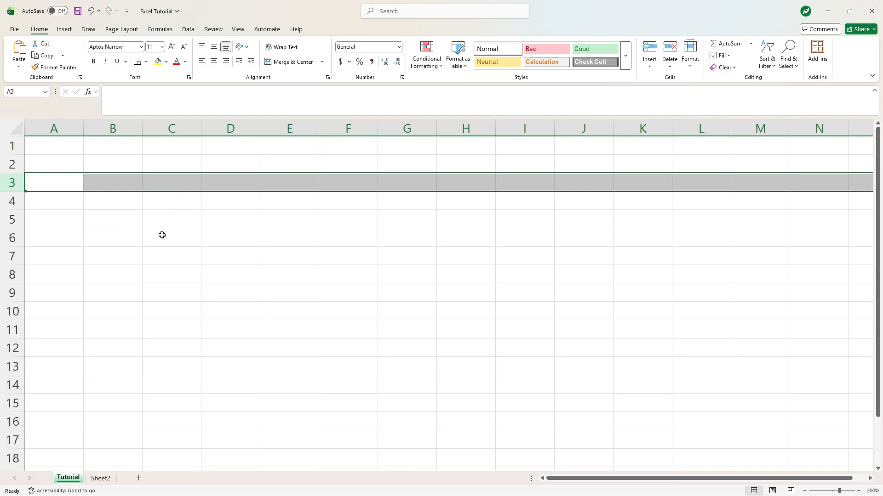
Highlight column D and row 5 to locate their intersection, and enter 50 in cell D5.
{"action": "left_click", "coordinate": [222, 130]}
{"action": "left_click", "coordinate": [13, 220]}
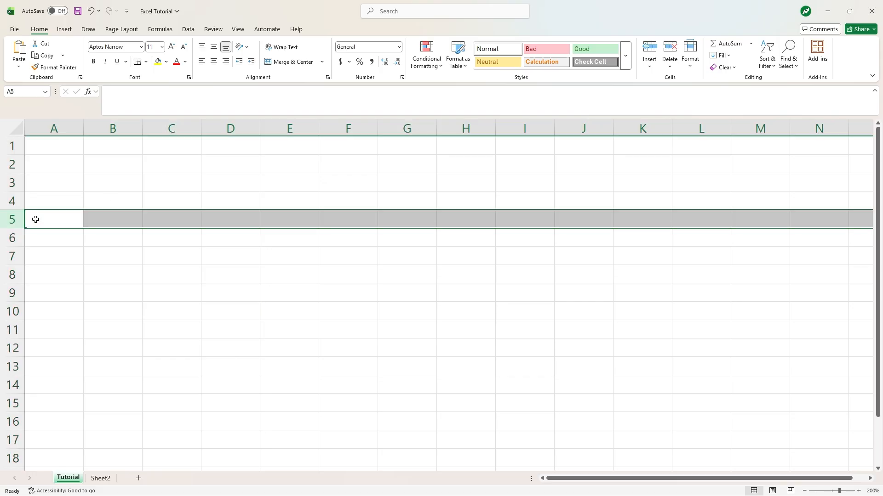
{"action": "left_click", "coordinate": [235, 215]}
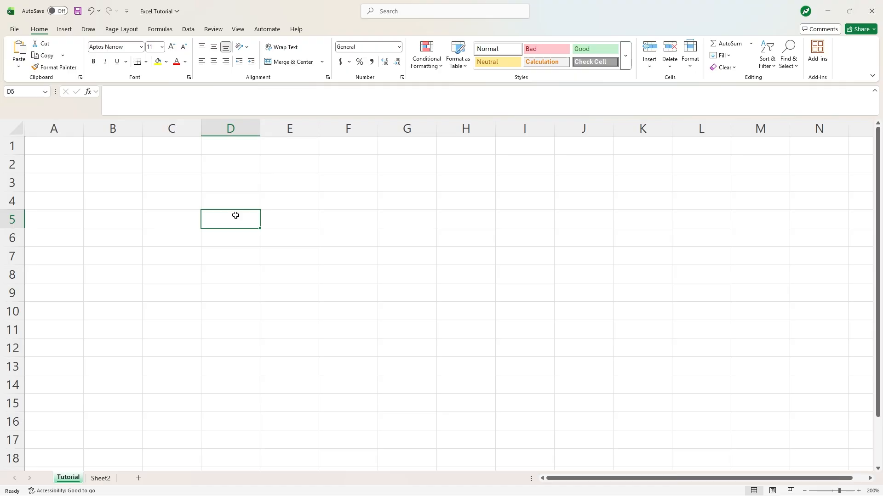
{"action": "type", "text": "50"}
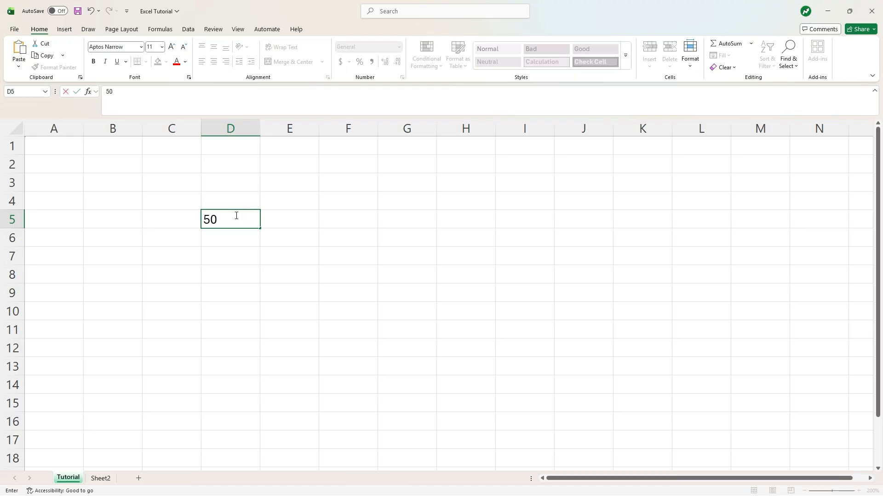
{"action": "key", "text": "Return"}
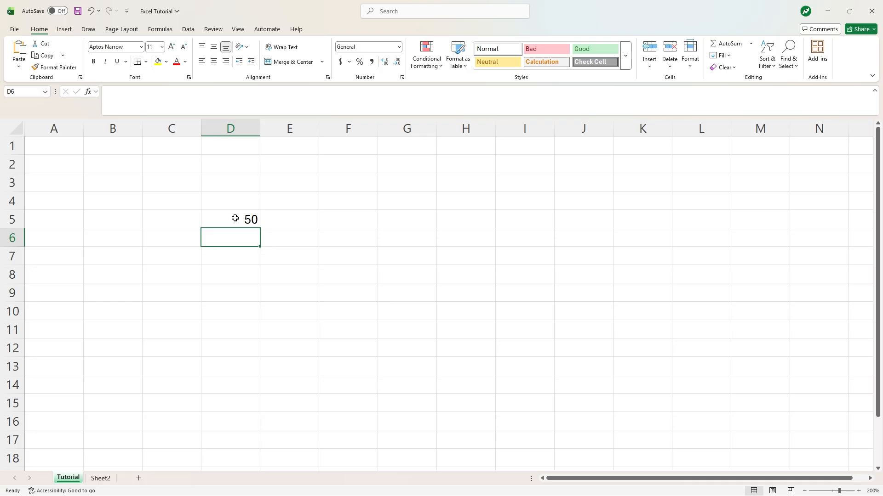
Highlight the range from D5 to G10, write its reference D5:G10 in cell G5, and clear that note.
{"action": "left_click_drag", "start_coordinate": [235, 219], "coordinate": [393, 313]}
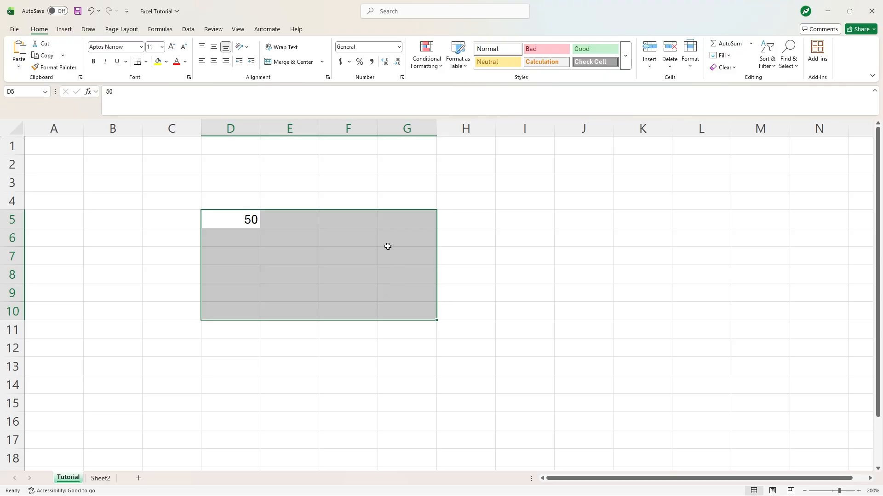
{"action": "left_click", "coordinate": [390, 222]}
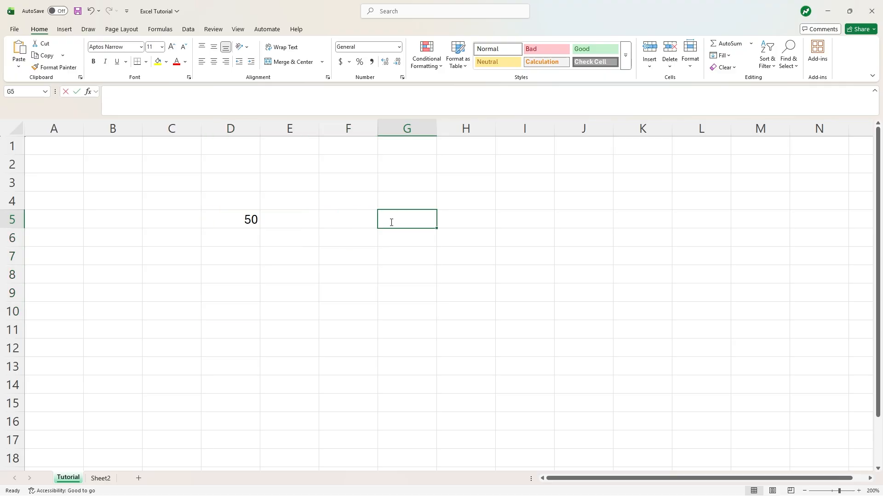
{"action": "type", "text": "D5"}
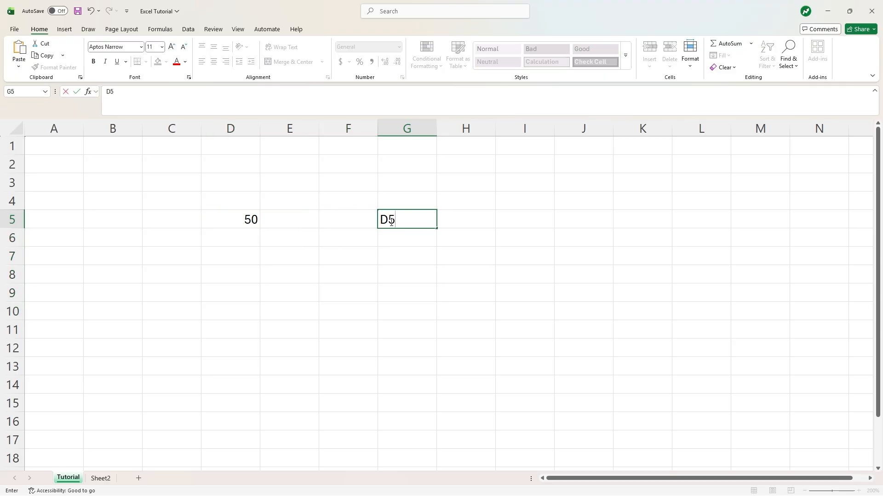
{"action": "type", "text": ":G10"}
{"action": "key", "text": "Return"}
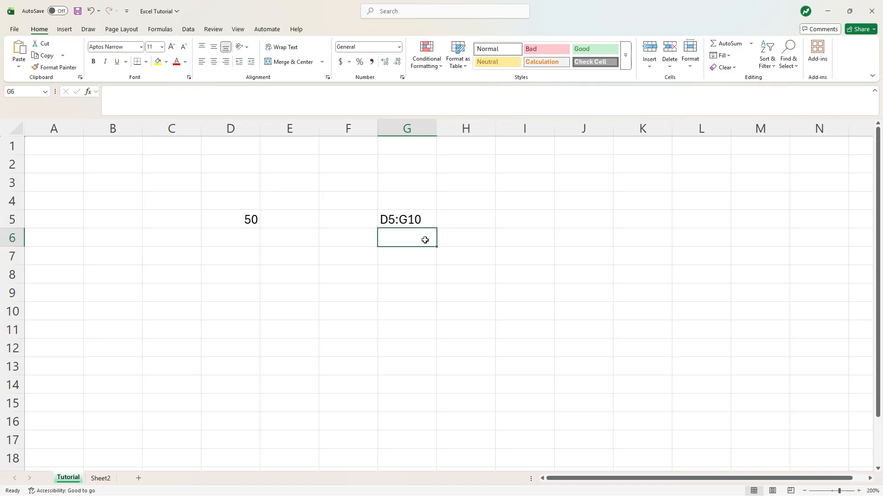
{"action": "left_click", "coordinate": [417, 213]}
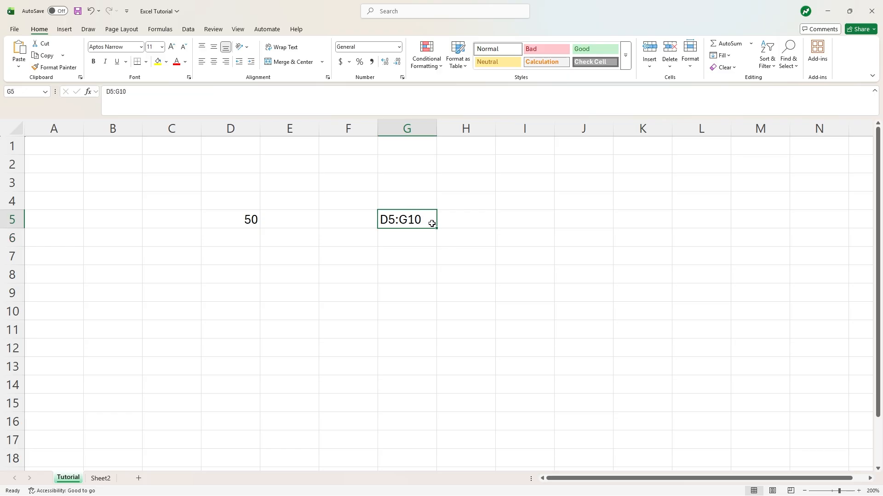
{"action": "key", "text": "Delete"}
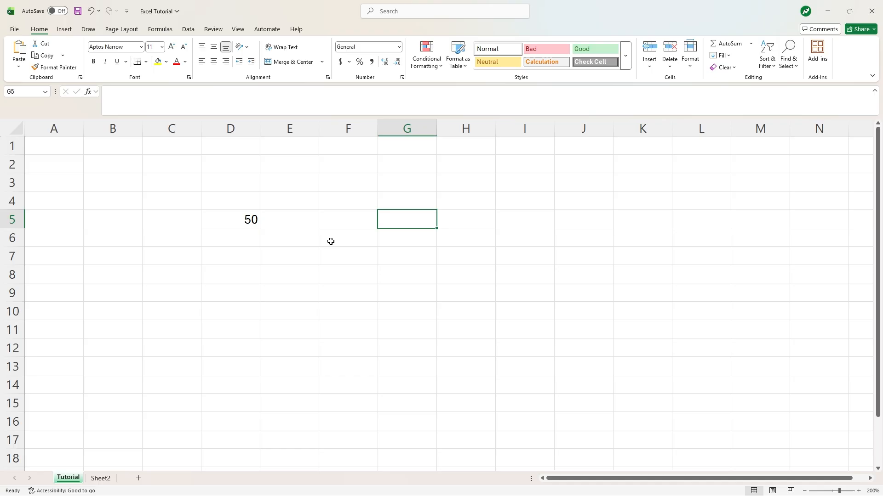
Jump directly to cell G500 by its cell reference and return to cell G5 the same way.
{"action": "left_click", "coordinate": [21, 90]}
{"action": "type", "text": "G500"}
{"action": "key", "text": "Return"}
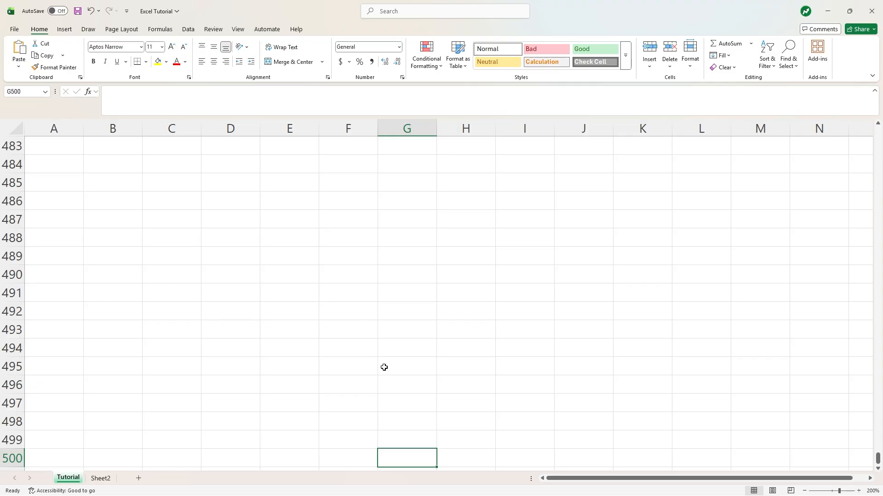
{"action": "left_click", "coordinate": [19, 92]}
{"action": "type", "text": "G5"}
{"action": "key", "text": "Return"}
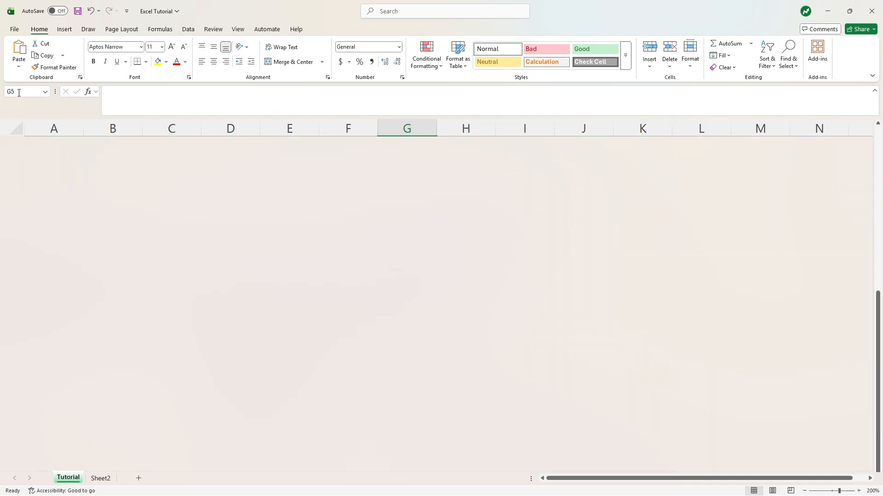
{"action": "scroll", "coordinate": [244, 216], "scroll_direction": "up", "scroll_amount": 1}
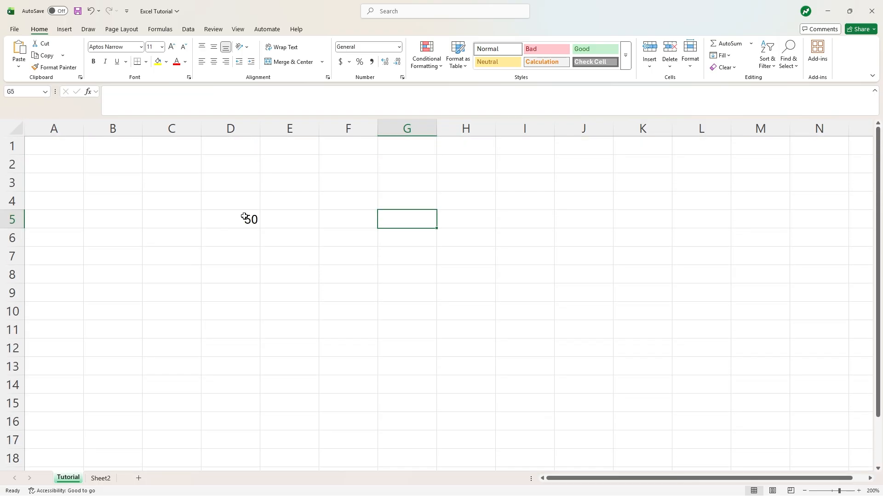
Try entering 50 for cell G5 from the formula bar, and erase the entry.
{"action": "left_click", "coordinate": [113, 93]}
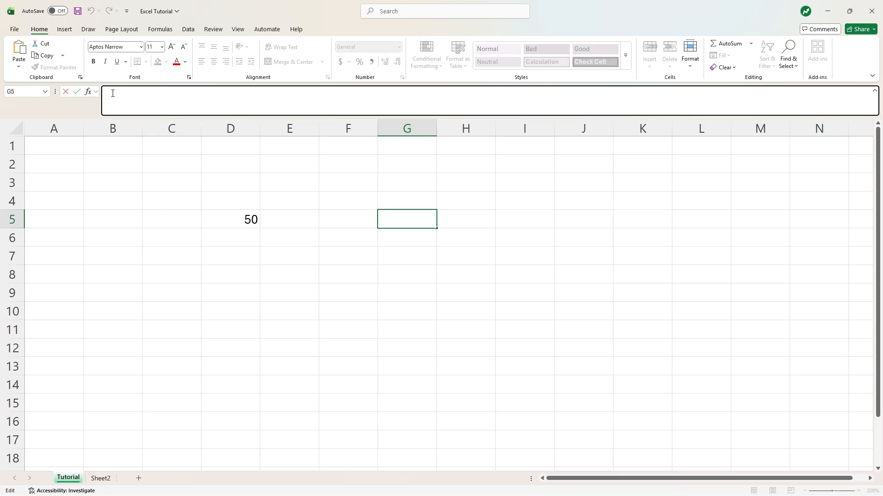
{"action": "type", "text": "50"}
{"action": "key", "text": "BackSpace"}
{"action": "key", "text": "BackSpace"}
{"action": "key", "text": "Return"}
{"action": "key", "text": "Return"}
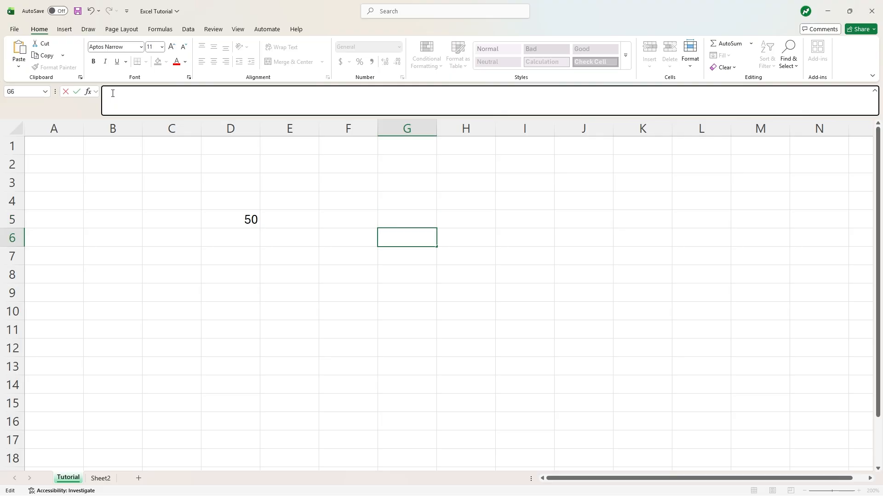
Move the value 50 from cell D5 to cell C4.
{"action": "left_click", "coordinate": [241, 219]}
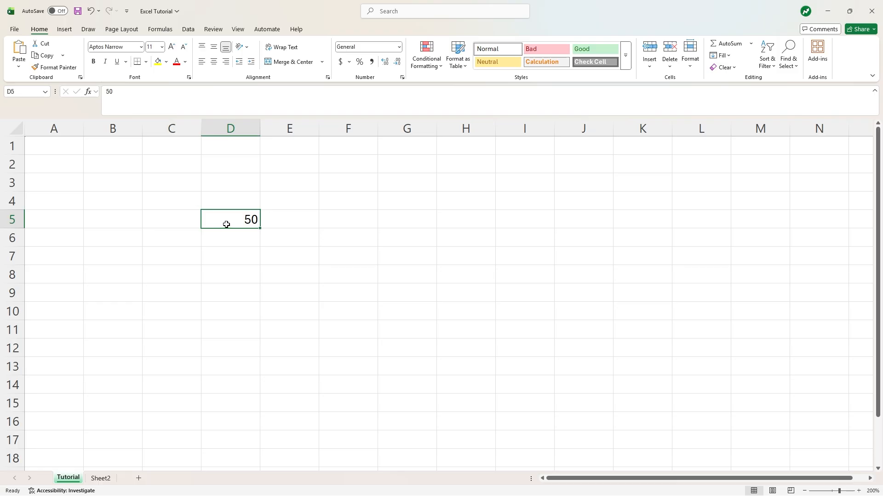
{"action": "left_click", "coordinate": [178, 195]}
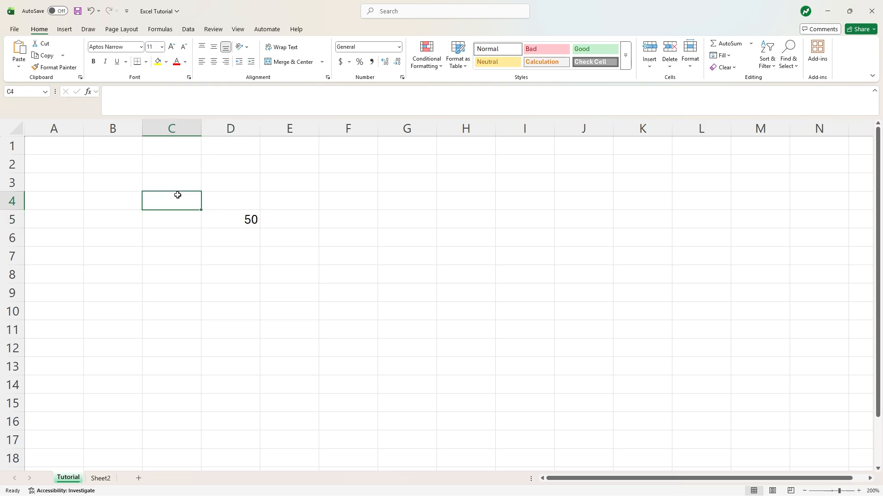
{"action": "left_click", "coordinate": [236, 218]}
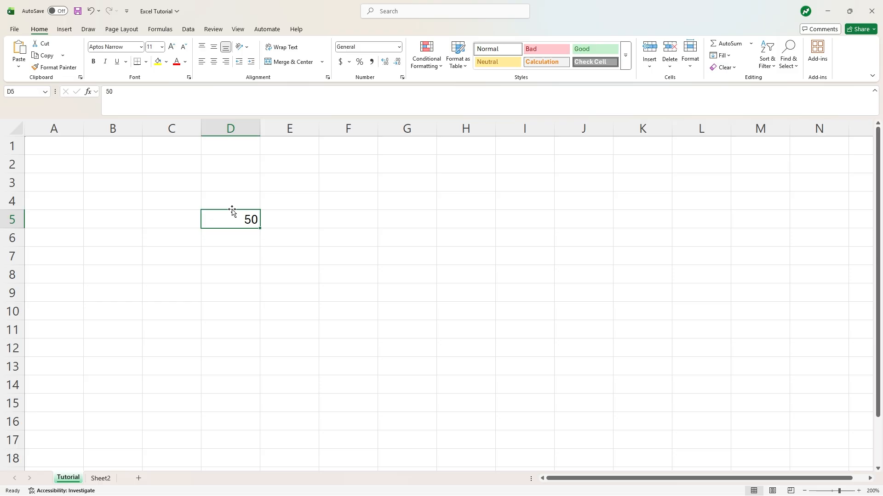
{"action": "left_click_drag", "start_coordinate": [232, 210], "coordinate": [187, 206]}
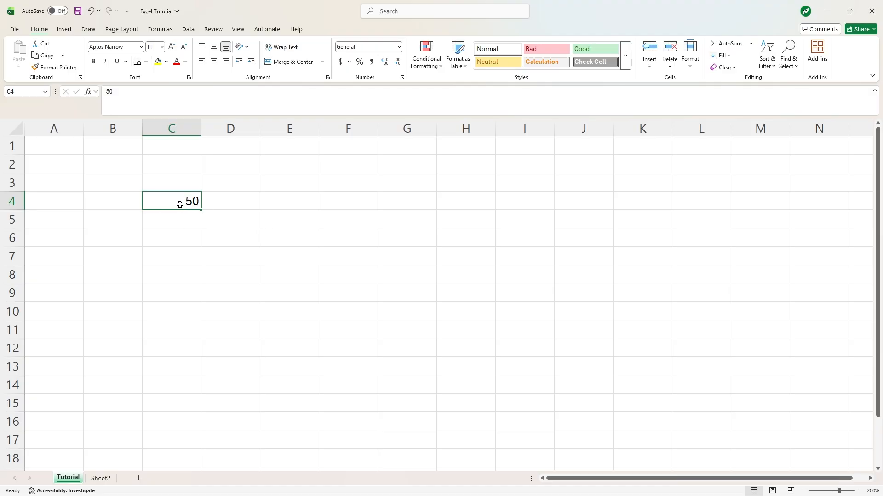
Try copying the 50 in C4 into cells D4 to G4, and undo the paste.
{"action": "key", "text": "ctrl+c"}
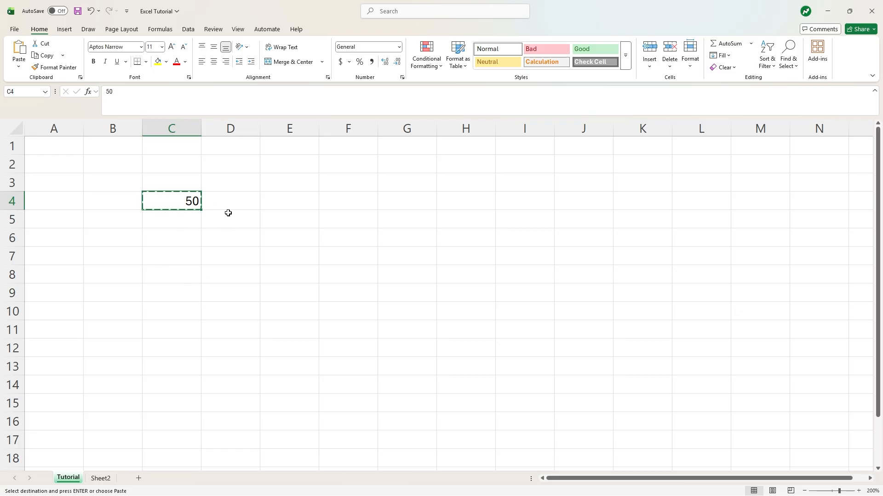
{"action": "left_click_drag", "start_coordinate": [225, 204], "coordinate": [406, 206]}
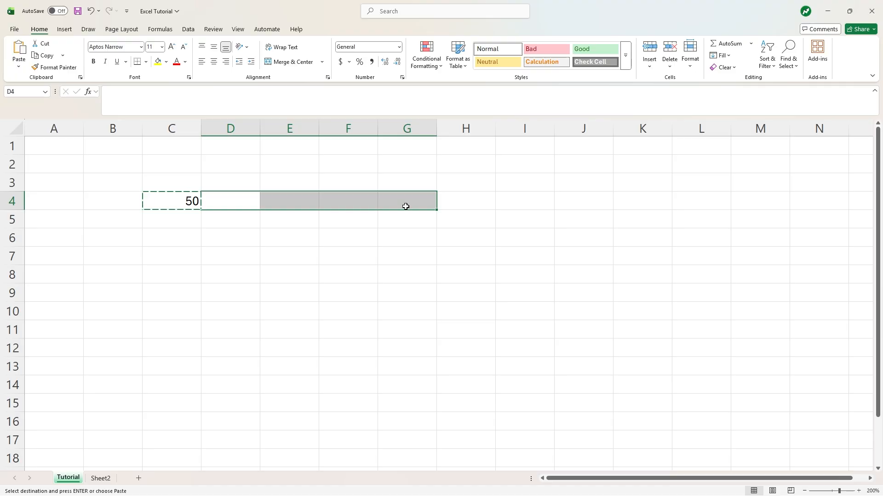
{"action": "key", "text": "ctrl+v"}
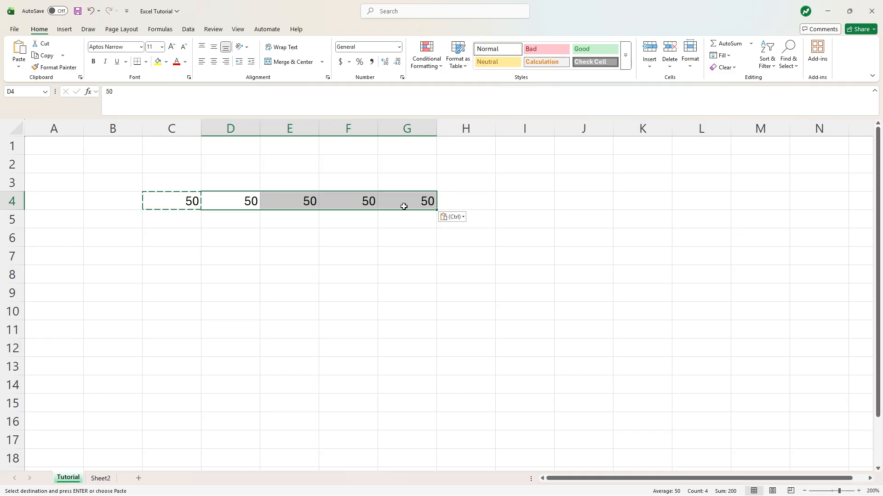
{"action": "key", "text": "ctrl+z"}
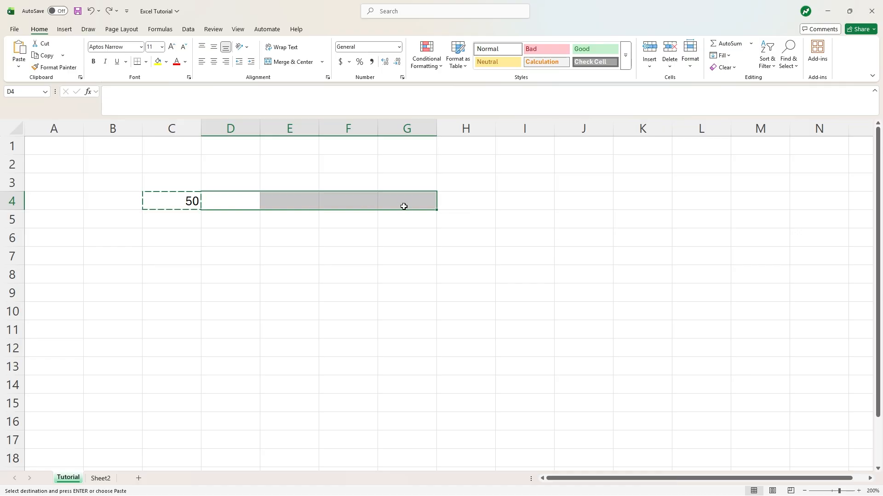
{"action": "key", "text": "Escape"}
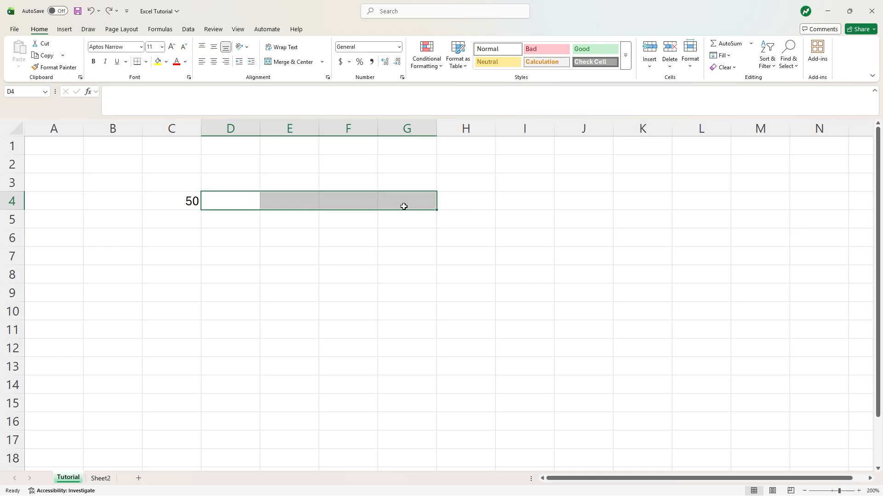
Try auto-filling the 50 in C4 across row 4 to G4, and undo the fill.
{"action": "left_click", "coordinate": [187, 203]}
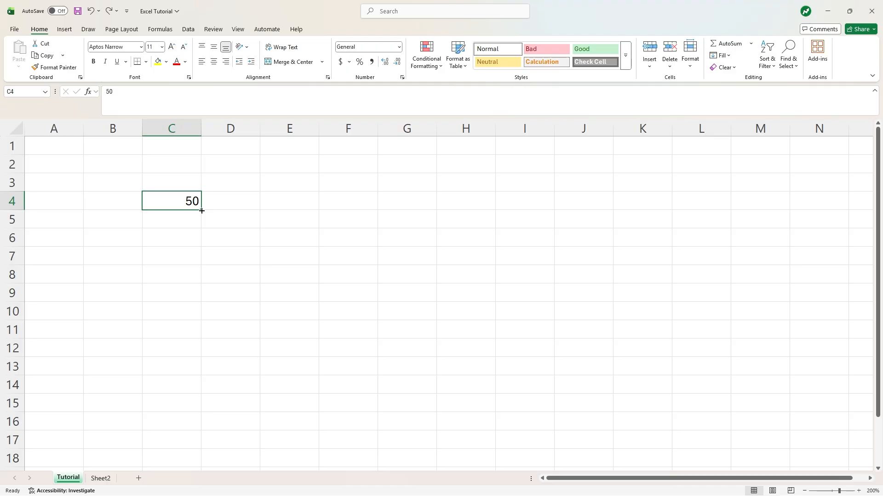
{"action": "left_click_drag", "start_coordinate": [202, 210], "coordinate": [418, 202]}
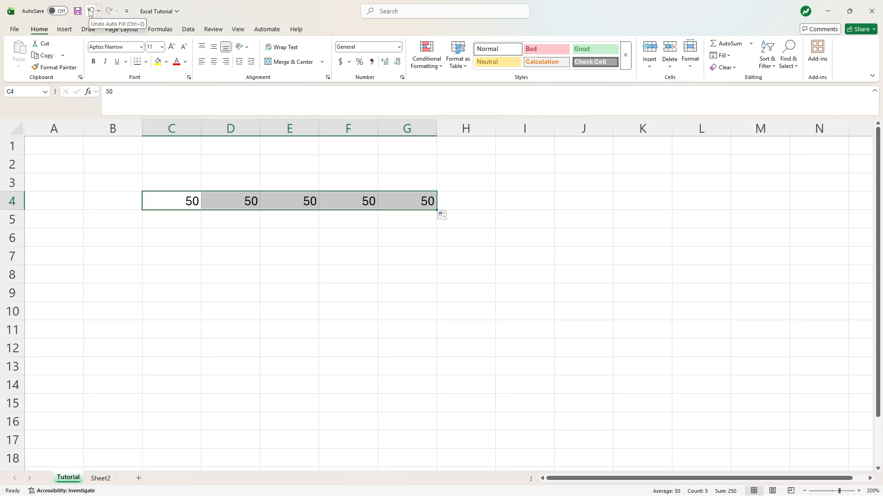
{"action": "left_click", "coordinate": [90, 11]}
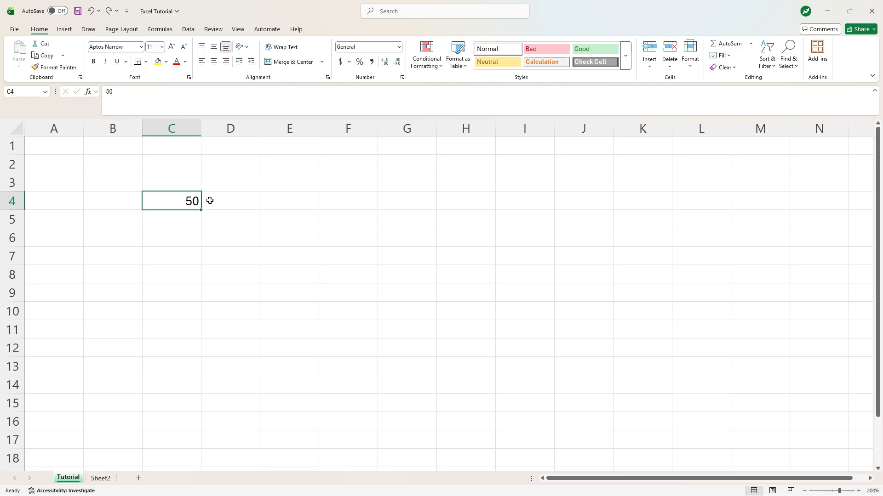
Enter 51 in cell D4 and auto-fill the series from C4 and D4 across to G4.
{"action": "left_click", "coordinate": [236, 203]}
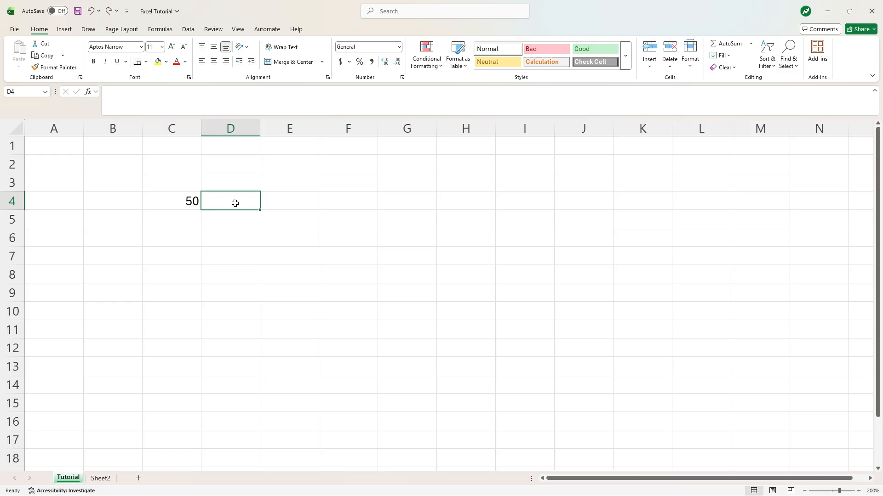
{"action": "type", "text": "51"}
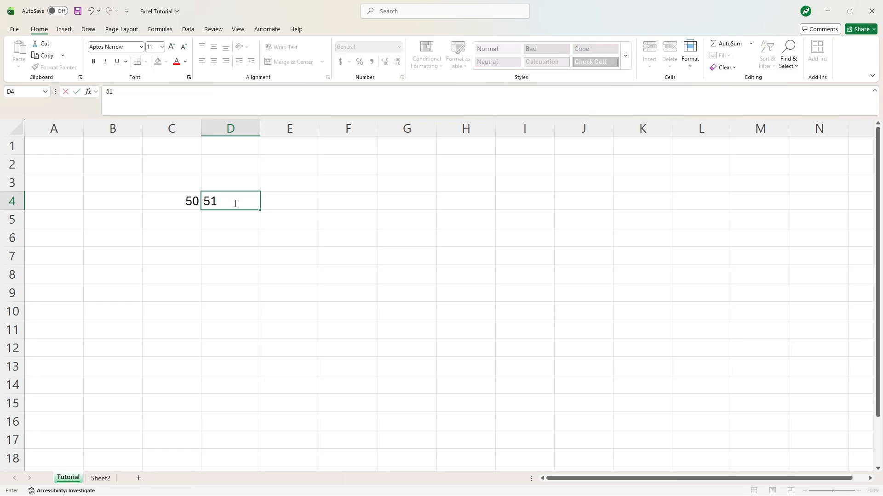
{"action": "left_click", "coordinate": [270, 202]}
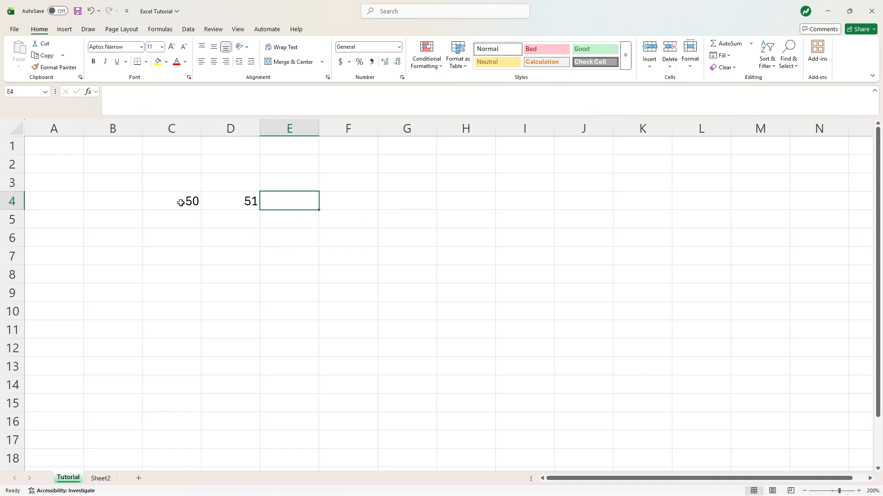
{"action": "left_click_drag", "start_coordinate": [180, 202], "coordinate": [216, 203]}
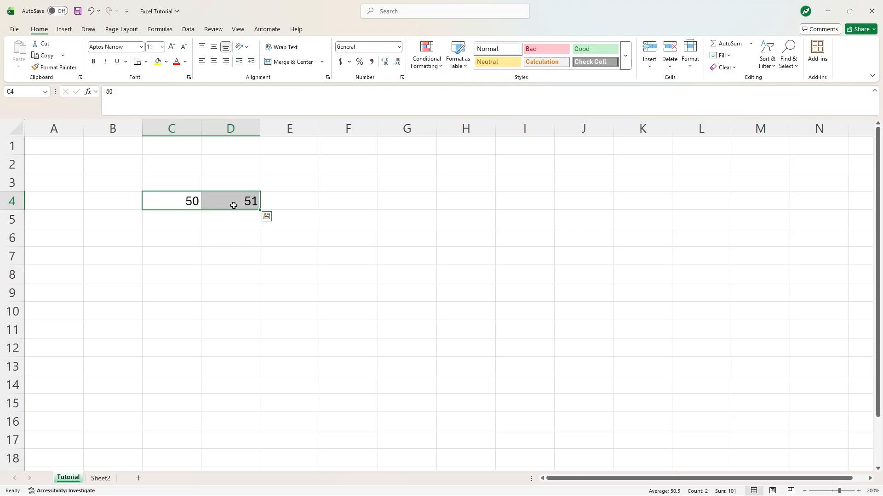
{"action": "left_click_drag", "start_coordinate": [261, 211], "coordinate": [409, 212]}
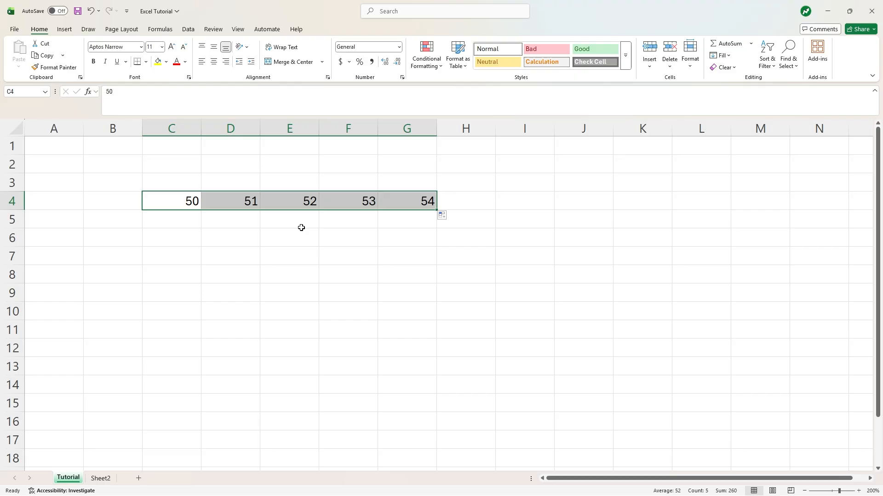
Enter Monday in cell C3 and auto-fill the weekdays across row 3 to Friday in G3.
{"action": "left_click", "coordinate": [225, 214]}
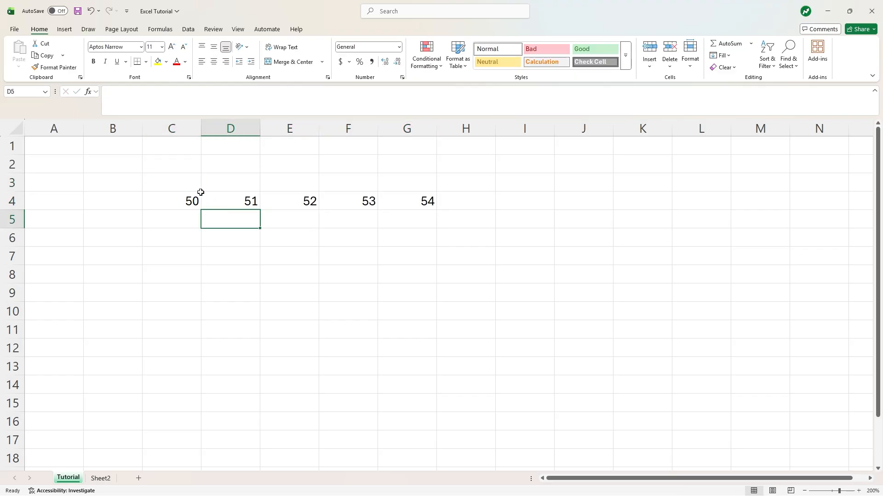
{"action": "left_click", "coordinate": [186, 186]}
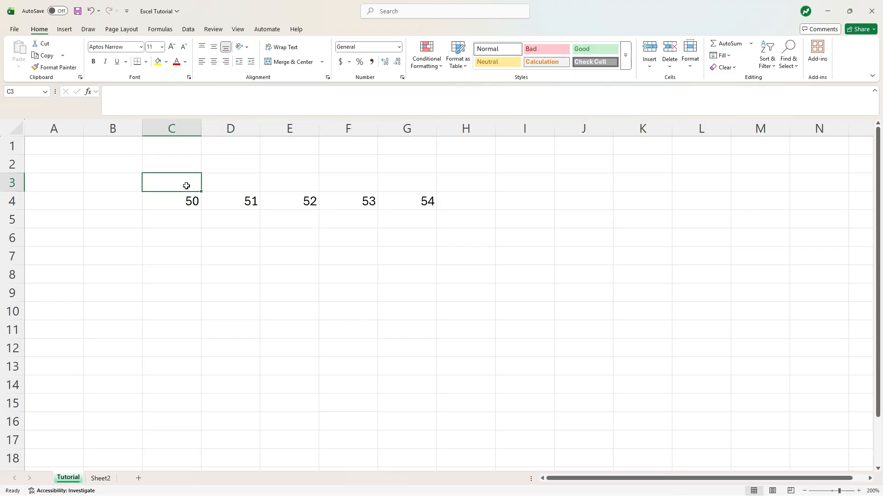
{"action": "type", "text": "Monda"}
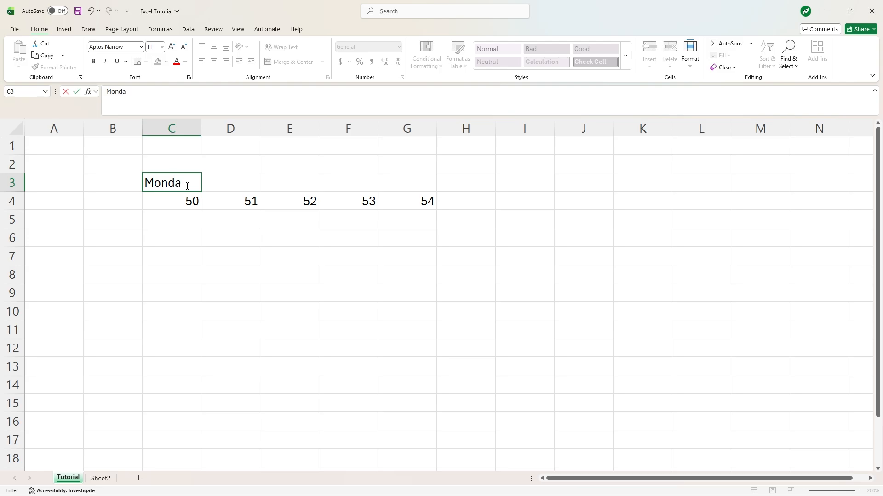
{"action": "type", "text": "y"}
{"action": "left_click", "coordinate": [224, 219]}
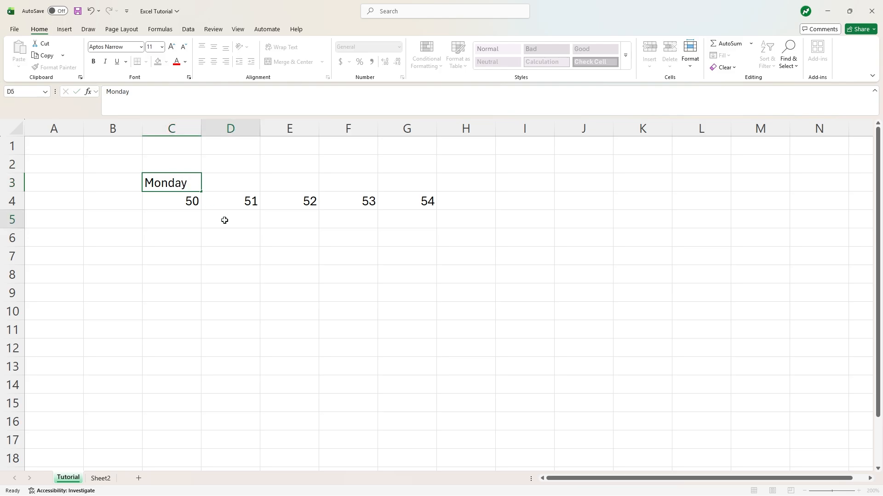
{"action": "left_click", "coordinate": [183, 186]}
{"action": "left_click_drag", "start_coordinate": [202, 192], "coordinate": [414, 188]}
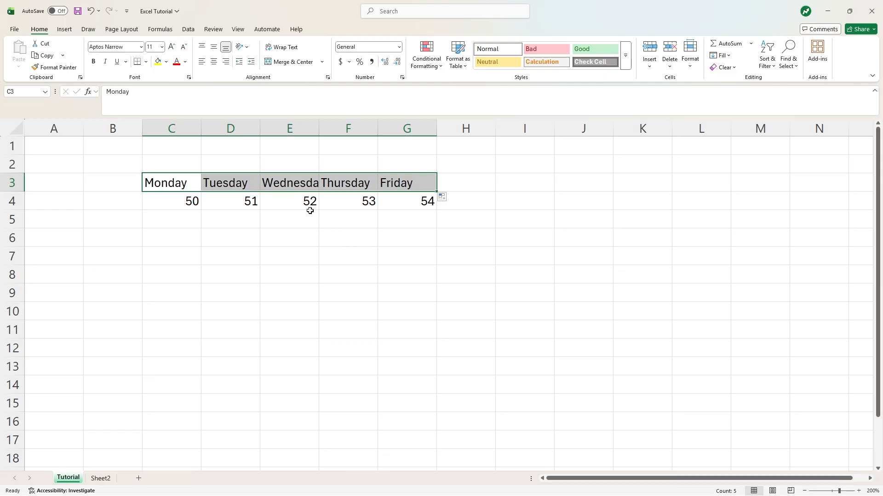
AutoFit the width of column E so that it matches the length of its weekday heading.
{"action": "left_click", "coordinate": [294, 186]}
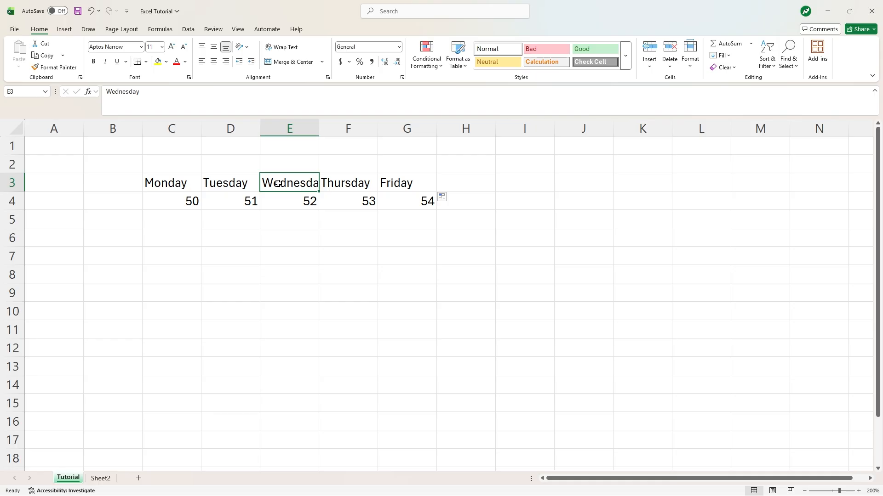
{"action": "left_click", "coordinate": [296, 129]}
{"action": "left_click", "coordinate": [313, 202]}
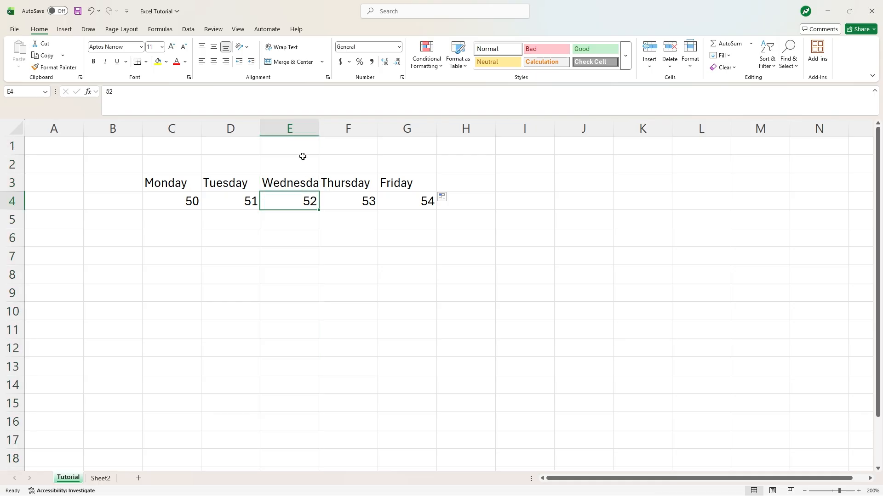
{"action": "left_click", "coordinate": [304, 185]}
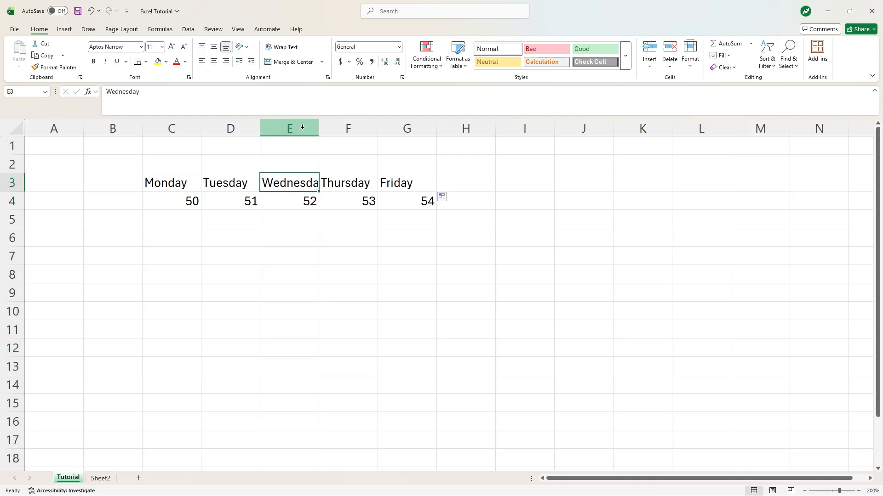
{"action": "left_click", "coordinate": [302, 127]}
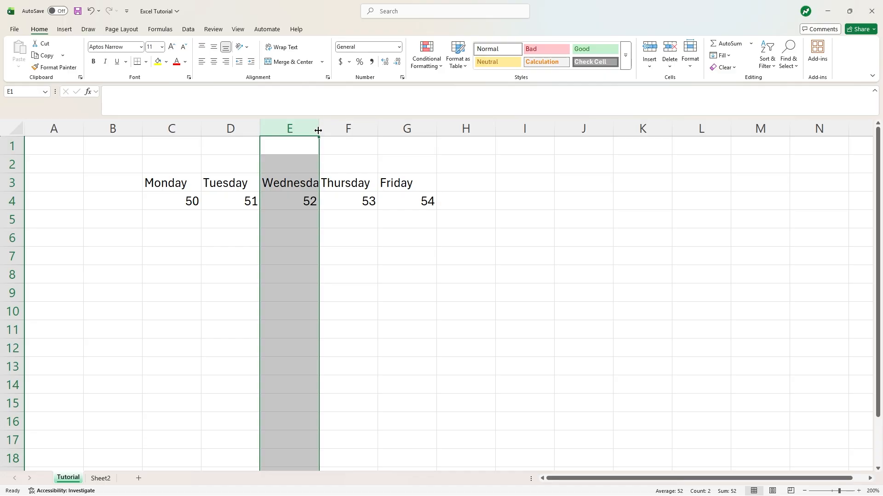
{"action": "double_click", "coordinate": [318, 130]}
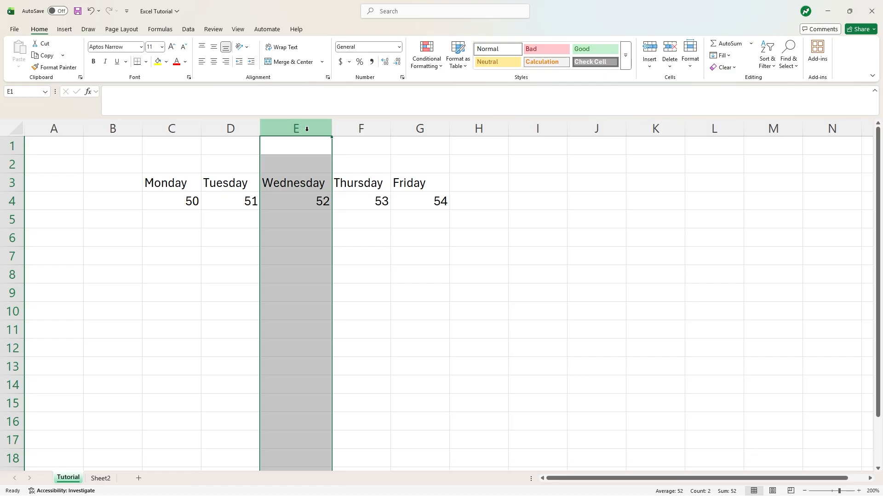
Use Format Painter to apply column E's width to column C, and column C's width to columns D, F and G.
{"action": "left_click", "coordinate": [49, 68]}
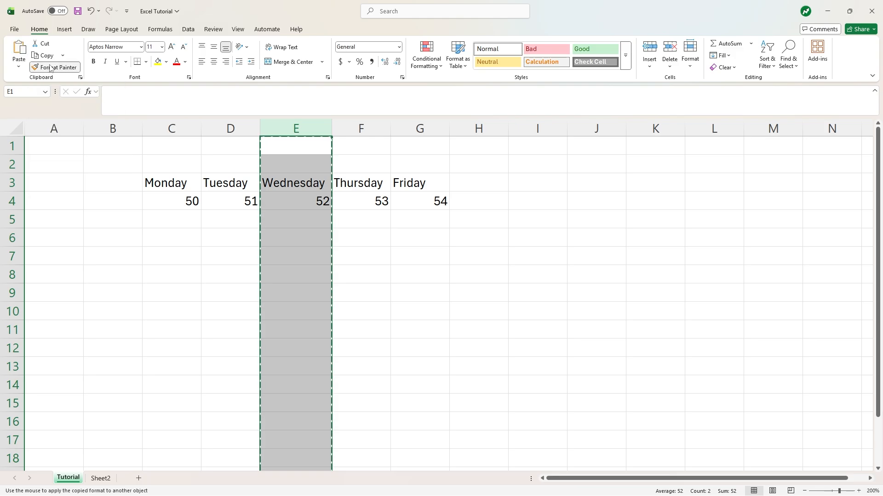
{"action": "left_click", "coordinate": [169, 129]}
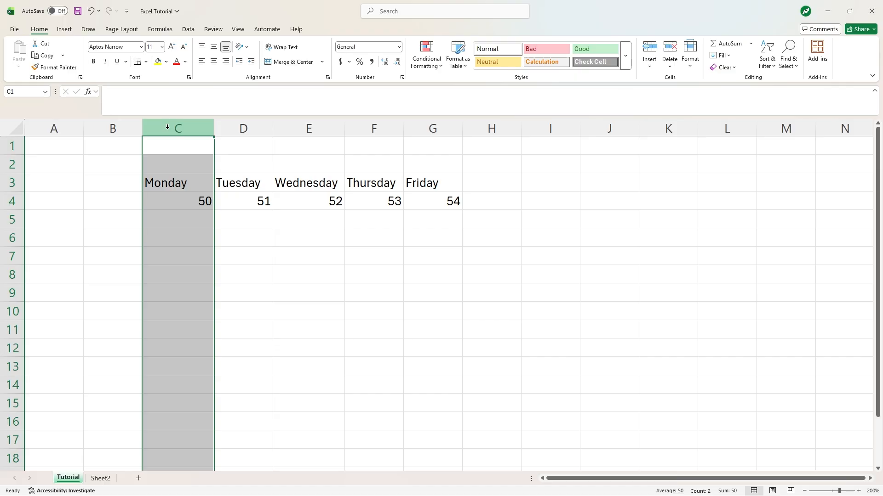
{"action": "left_click", "coordinate": [65, 70]}
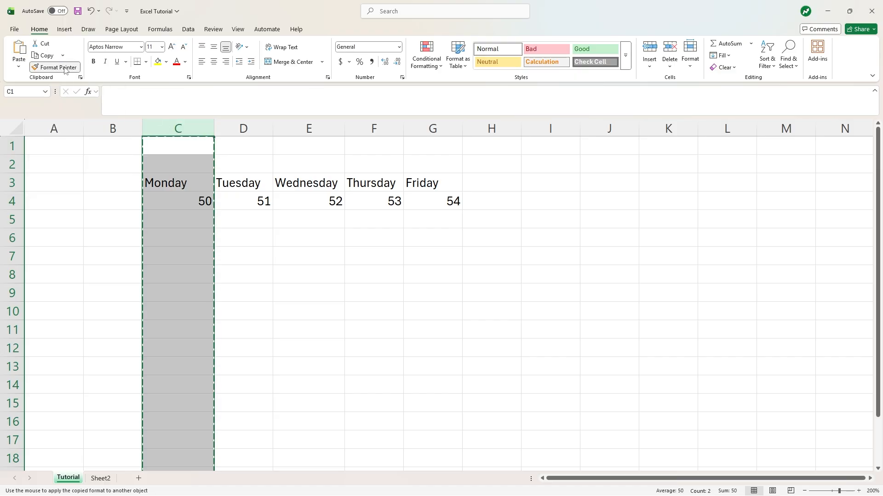
{"action": "left_click", "coordinate": [240, 126]}
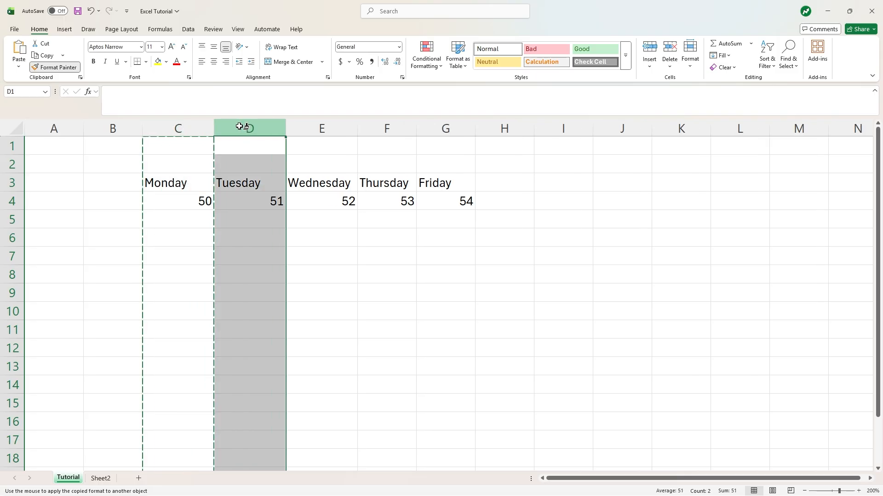
{"action": "left_click", "coordinate": [387, 126]}
{"action": "left_click", "coordinate": [475, 127]}
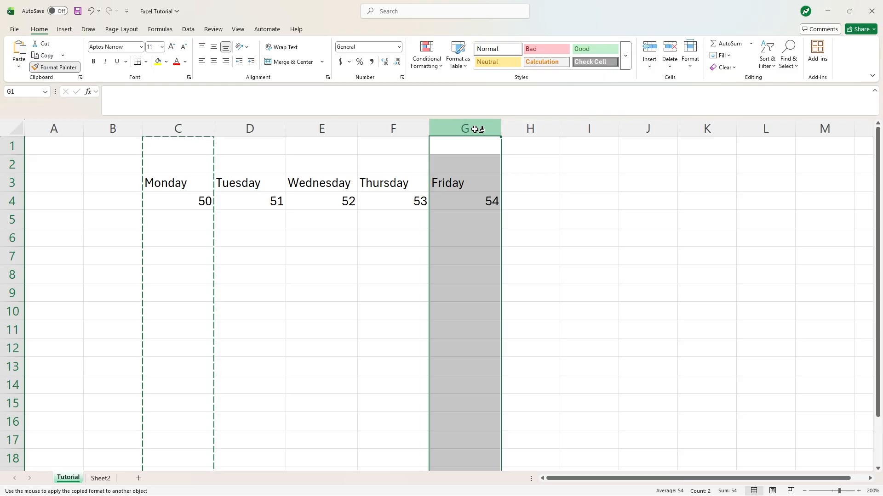
{"action": "key", "text": "Escape"}
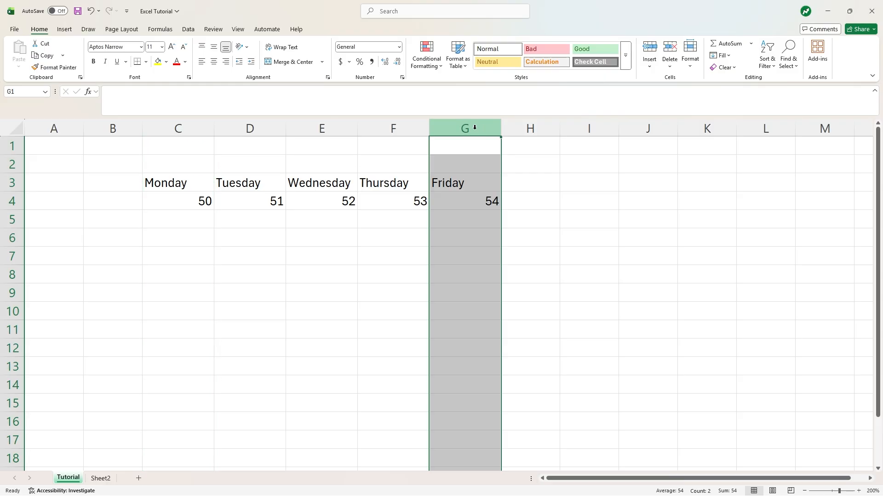
{"action": "left_click", "coordinate": [444, 185]}
Enter the heading Product in B3 and list Burgers, Hot Dogs, Fries and Soda beneath it in B4 to B7.
{"action": "left_click", "coordinate": [132, 187]}
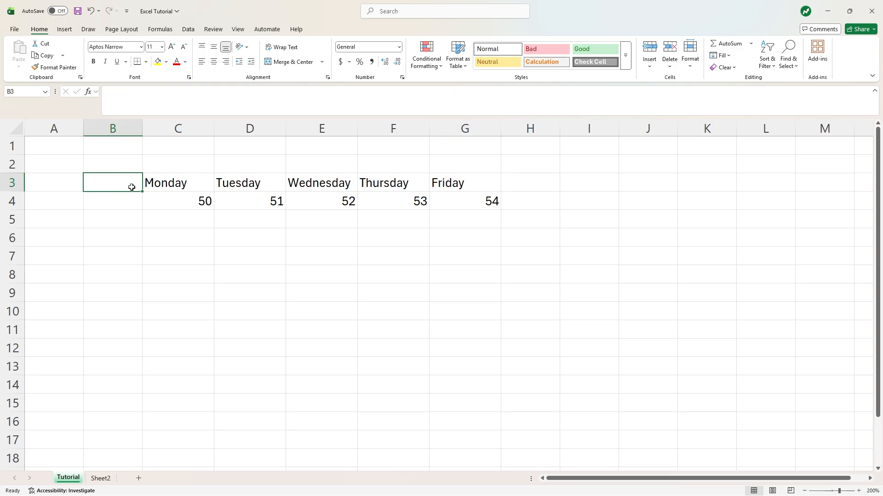
{"action": "type", "text": "Product"}
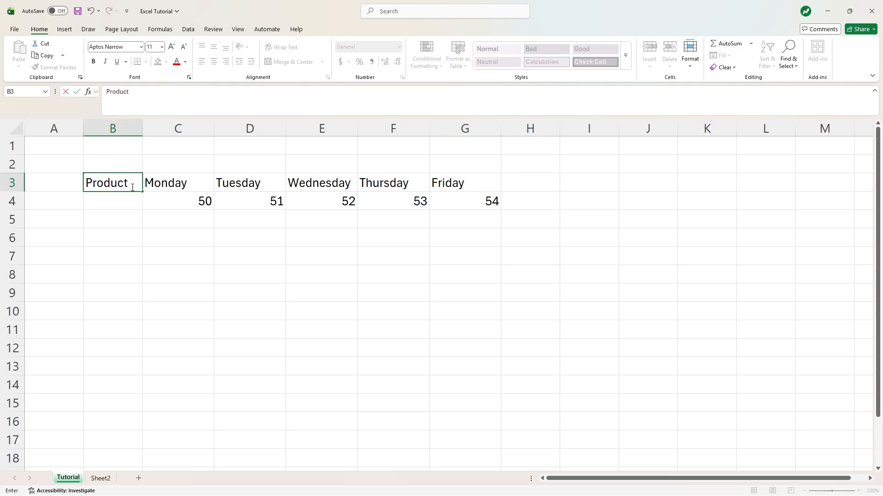
{"action": "key", "text": "Return"}
{"action": "type", "text": "Burgers"}
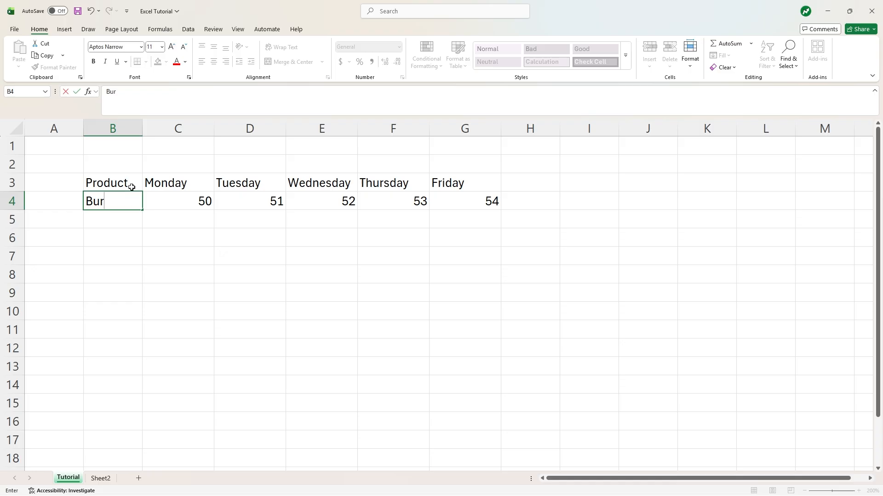
{"action": "key", "text": "Return"}
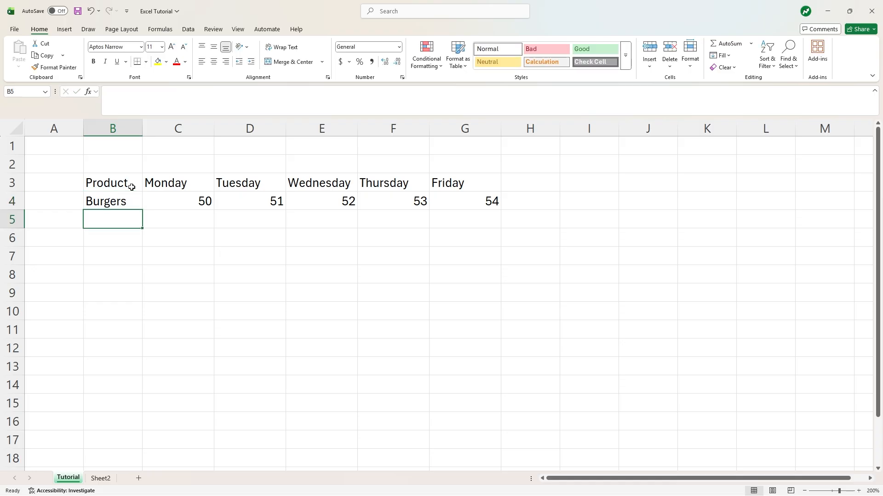
{"action": "type", "text": "Hot Dogs"}
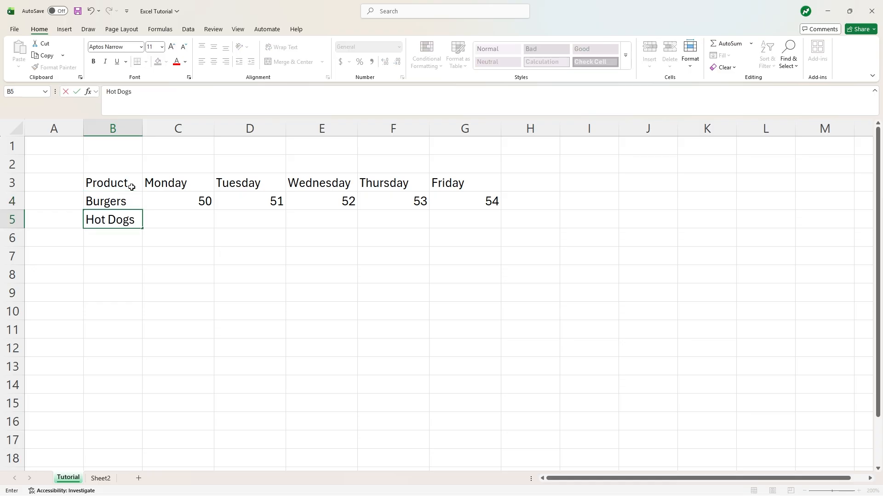
{"action": "key", "text": "Return"}
{"action": "type", "text": "Fries"}
{"action": "key", "text": "Return"}
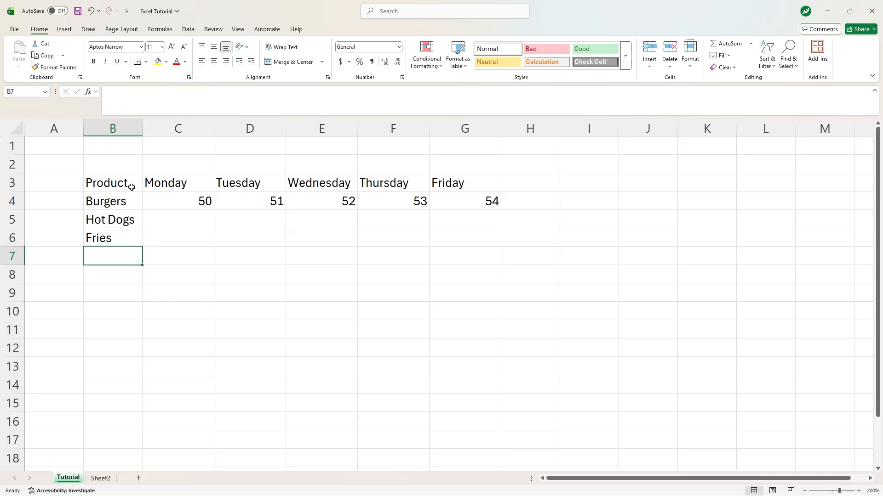
{"action": "type", "text": "Soda"}
Enter the heading Total in H3 and the title "Brian's Burgers Weekly Sales" in B2.
{"action": "left_click", "coordinate": [538, 178]}
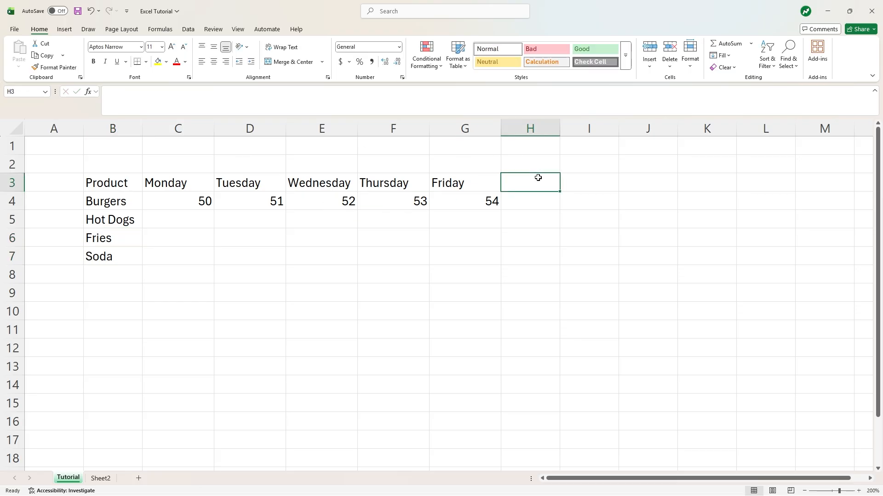
{"action": "type", "text": "Total"}
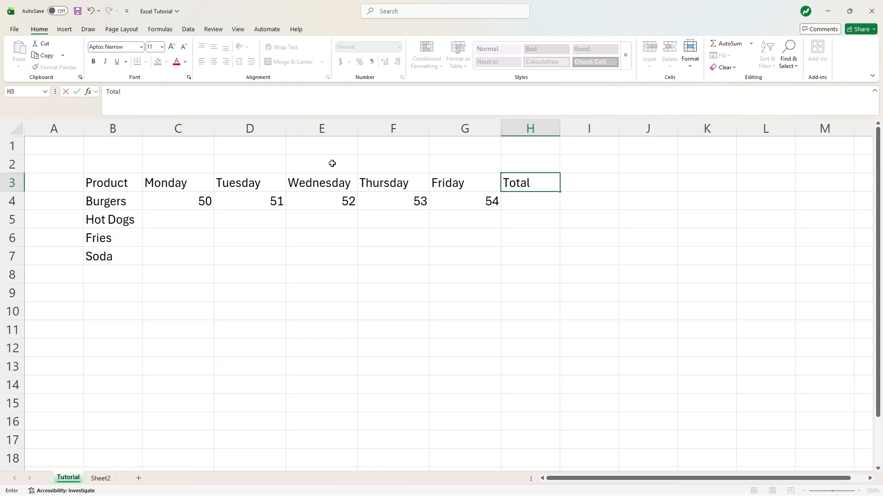
{"action": "left_click", "coordinate": [120, 165]}
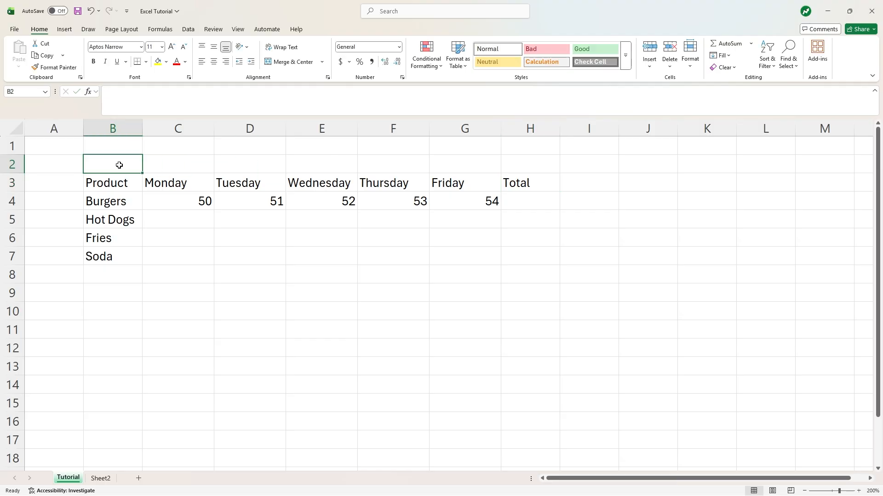
{"action": "type", "text": "Brian'"}
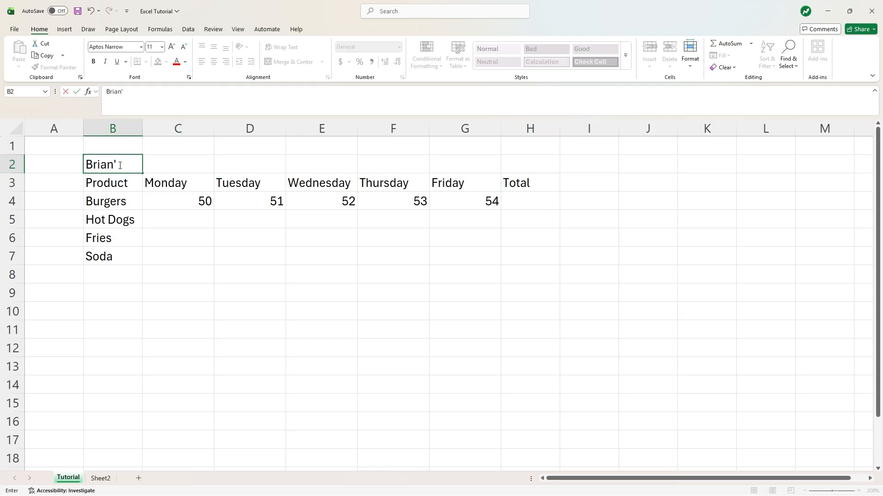
{"action": "type", "text": "s Burgers Weekly Sales"}
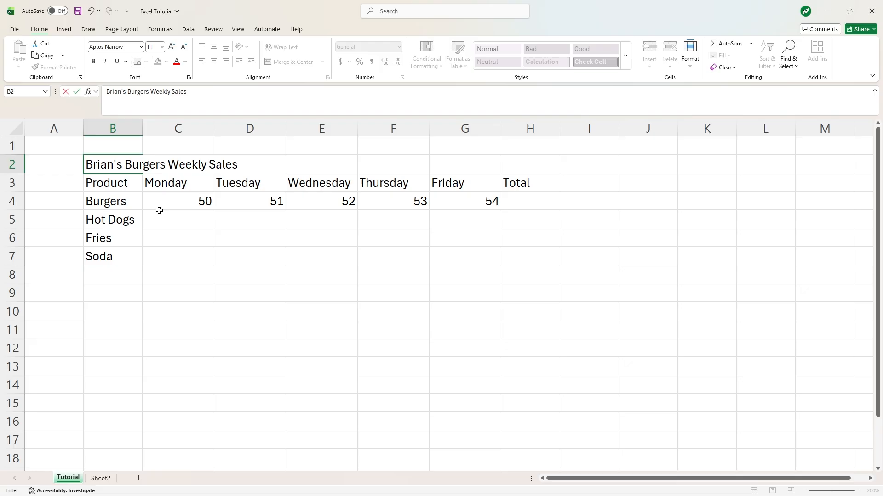
Fill C5:G7 with Hot Dogs 28, 32, 31, 22, 30; Fries 45, 42, 48, 55, 43; Soda 18, 21, 17, 19, 24.
{"action": "left_click_drag", "start_coordinate": [159, 213], "coordinate": [457, 256]}
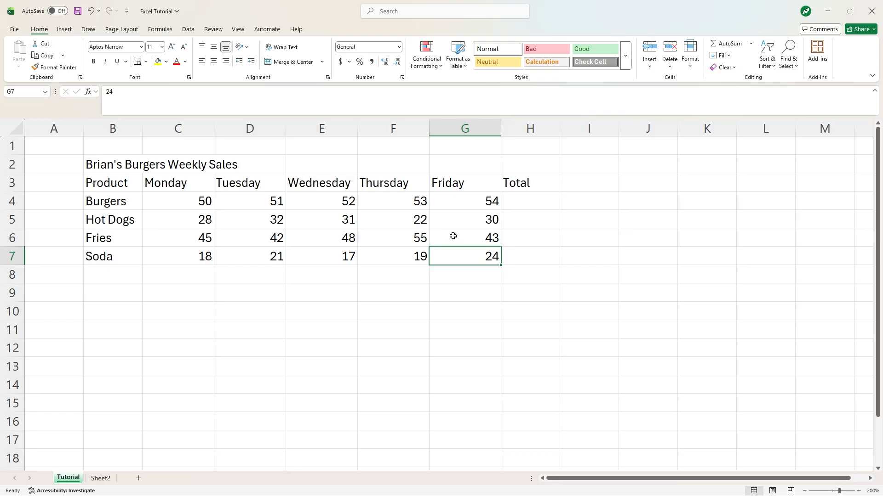
{"action": "left_click", "coordinate": [109, 165]}
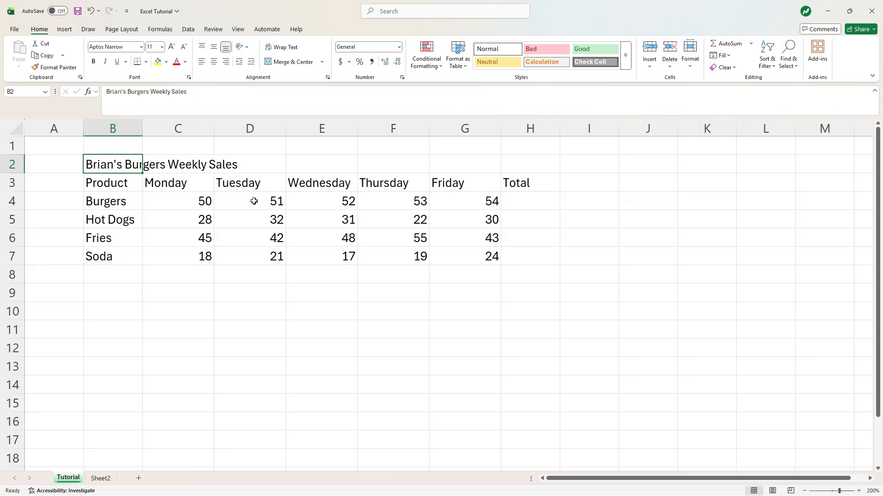
{"action": "left_click", "coordinate": [470, 262]}
Merge and center the table title across B2 to H2 and make it bold.
{"action": "left_click", "coordinate": [109, 166]}
{"action": "left_click_drag", "start_coordinate": [109, 165], "coordinate": [522, 166]}
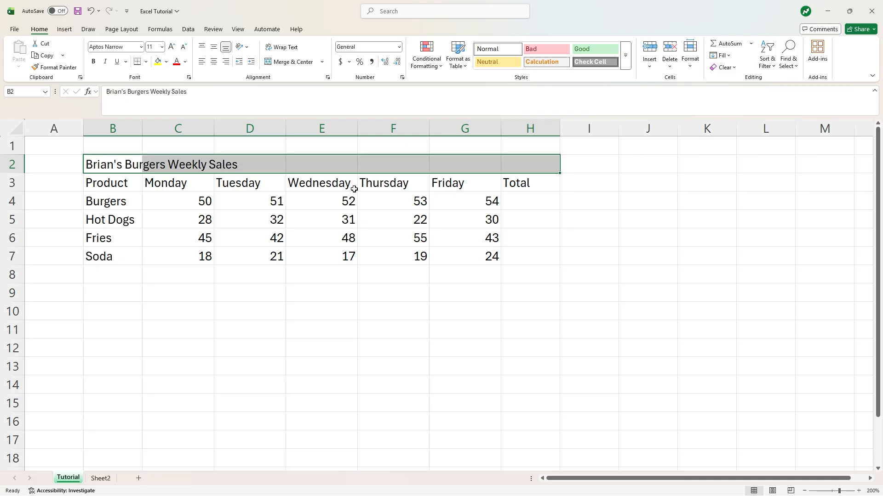
{"action": "left_click", "coordinate": [288, 62]}
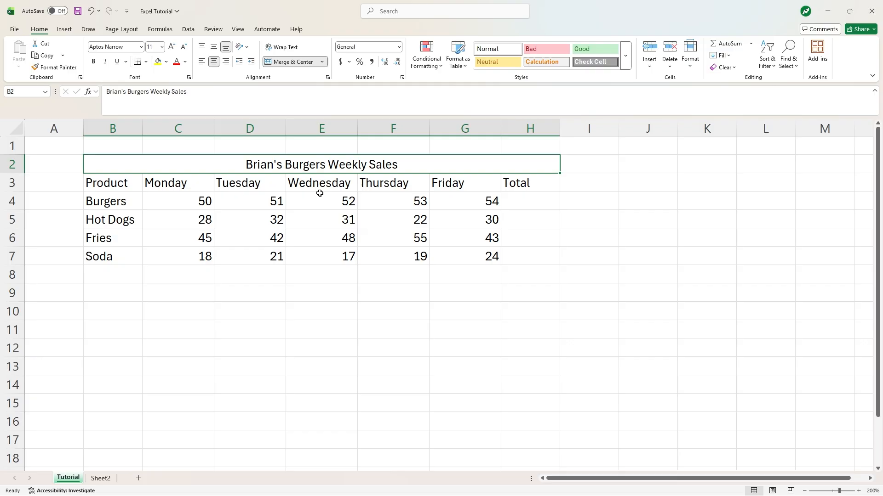
{"action": "key", "text": "ctrl+b"}
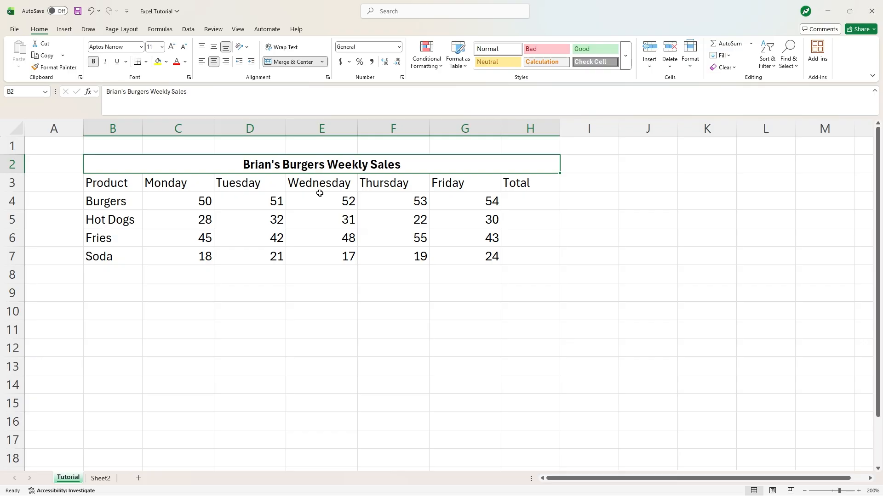
{"action": "left_click", "coordinate": [92, 67]}
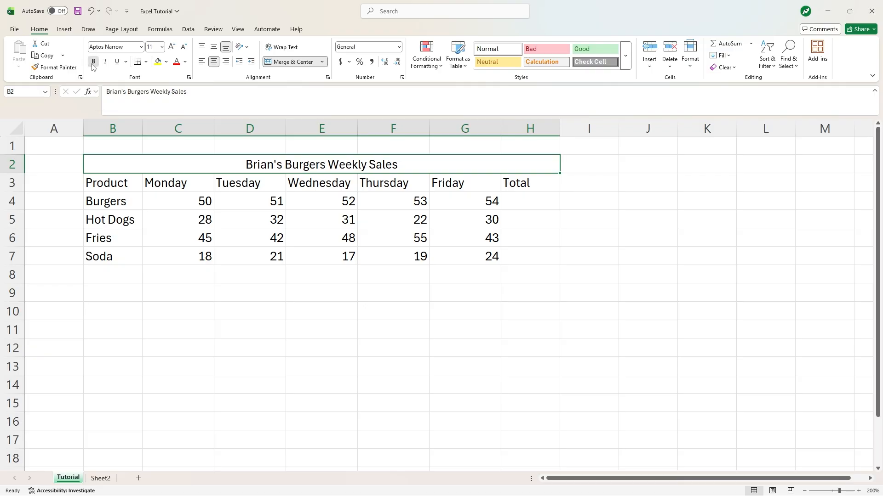
{"action": "left_click", "coordinate": [93, 63]}
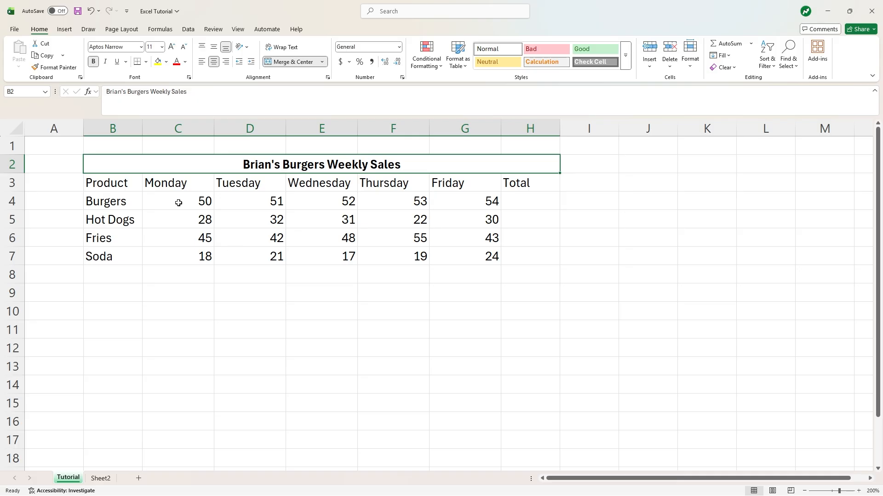
Apply all borders to the sales table in B2:H7.
{"action": "left_click_drag", "start_coordinate": [124, 167], "coordinate": [444, 255]}
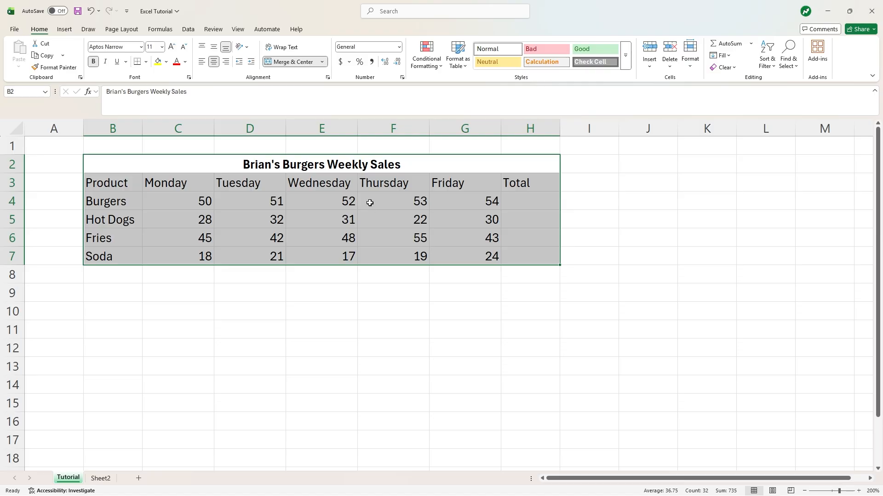
{"action": "left_click", "coordinate": [146, 63]}
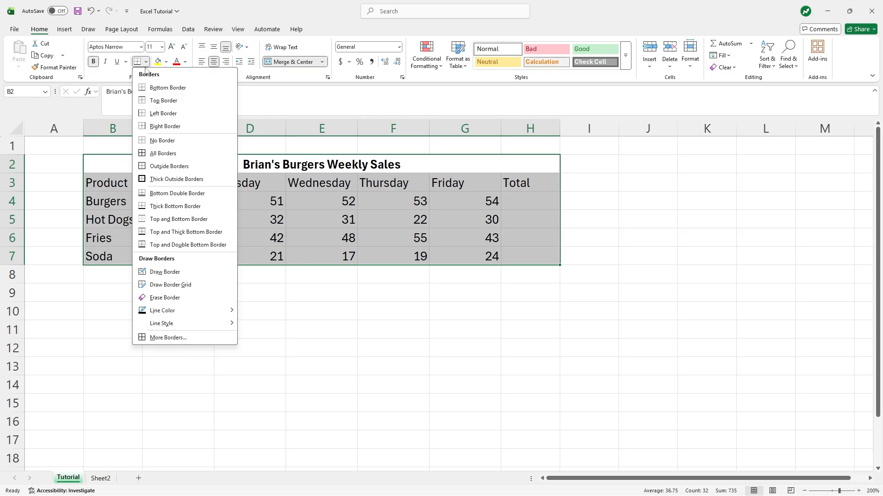
{"action": "left_click", "coordinate": [180, 155]}
{"action": "left_click", "coordinate": [467, 296]}
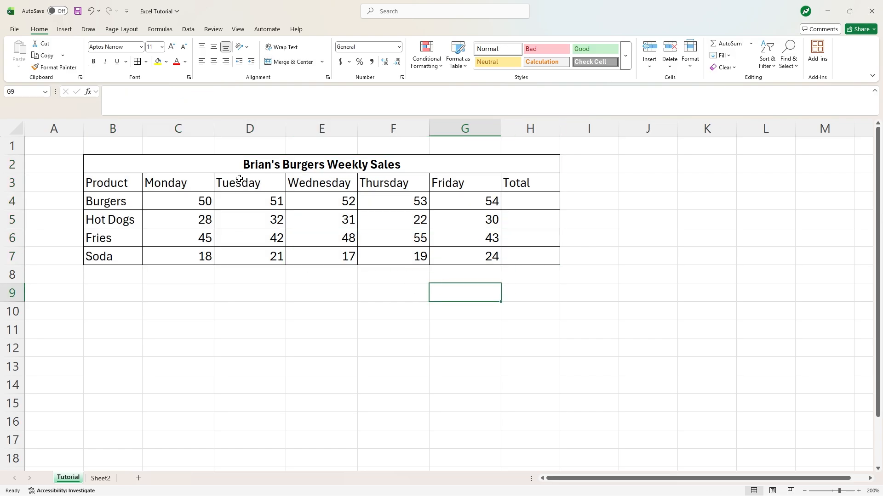
Give the merged title cell in row 2 a dark blue fill and white text.
{"action": "left_click", "coordinate": [208, 167]}
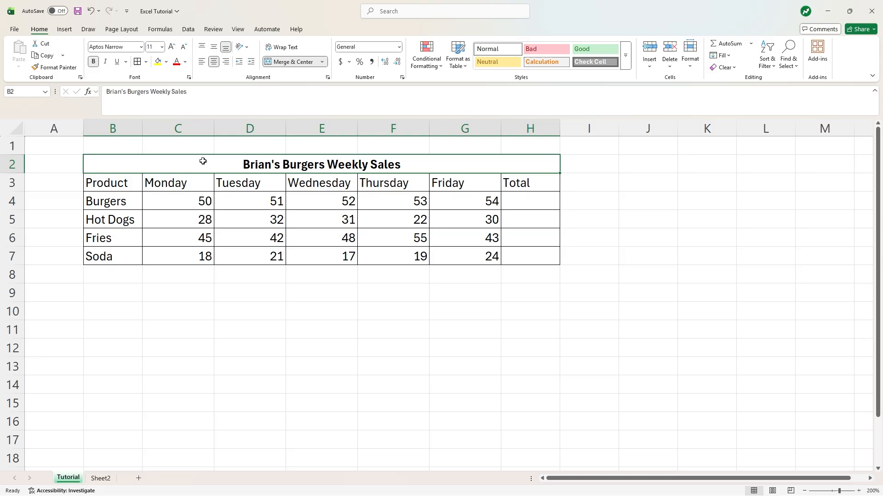
{"action": "left_click", "coordinate": [167, 64]}
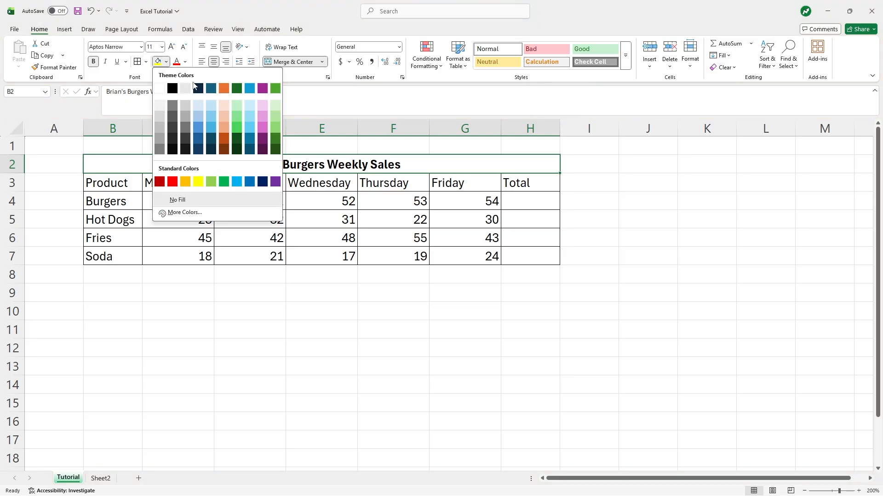
{"action": "left_click", "coordinate": [251, 150]}
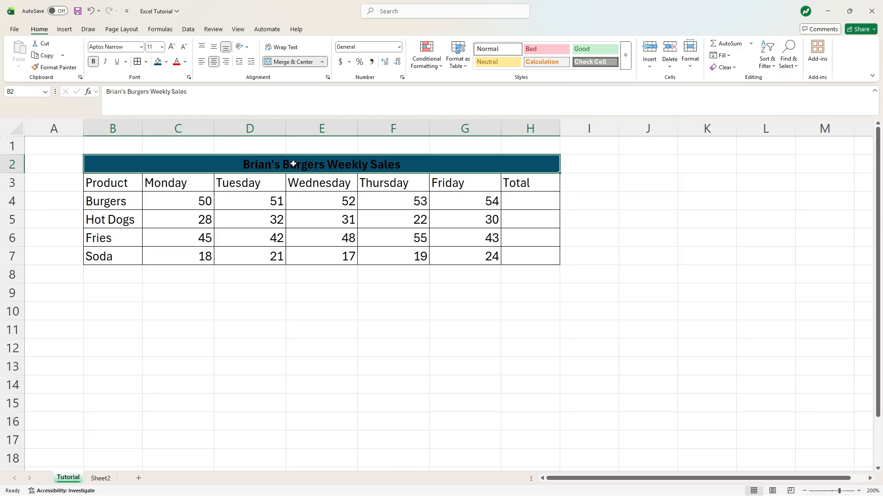
{"action": "left_click", "coordinate": [188, 66]}
{"action": "left_click", "coordinate": [183, 99]}
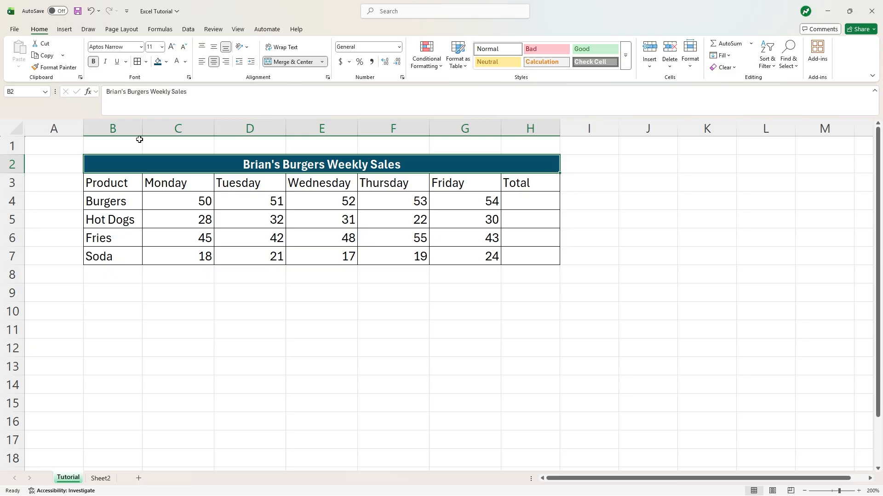
Fill the heading row B3:H3 with the lightest shade of the title's blue.
{"action": "left_click_drag", "start_coordinate": [125, 178], "coordinate": [512, 183]}
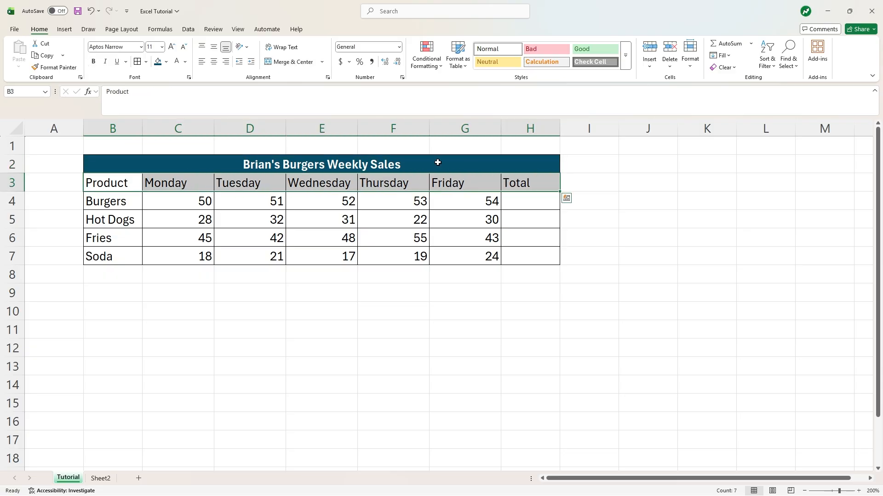
{"action": "left_click", "coordinate": [167, 62]}
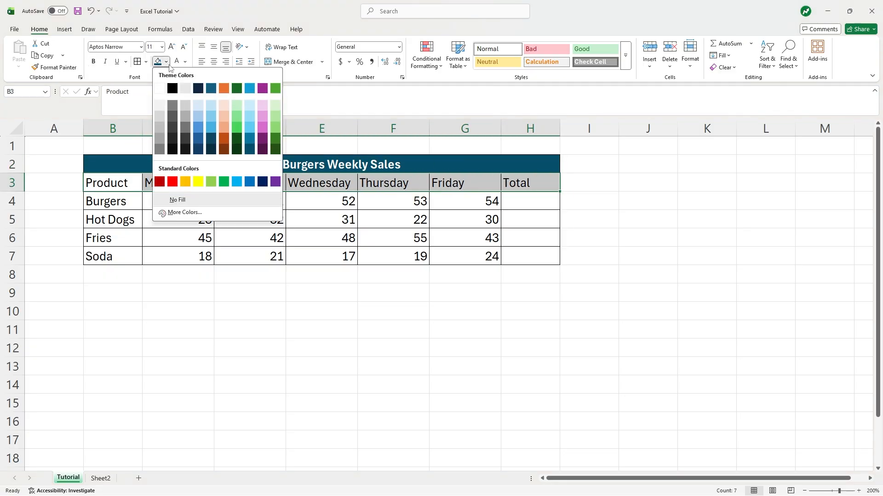
{"action": "left_click", "coordinate": [250, 105]}
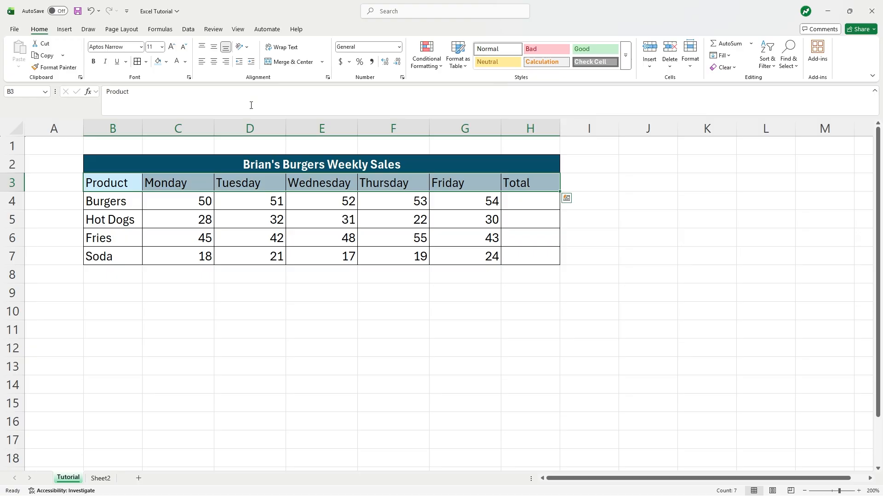
{"action": "left_click", "coordinate": [389, 305]}
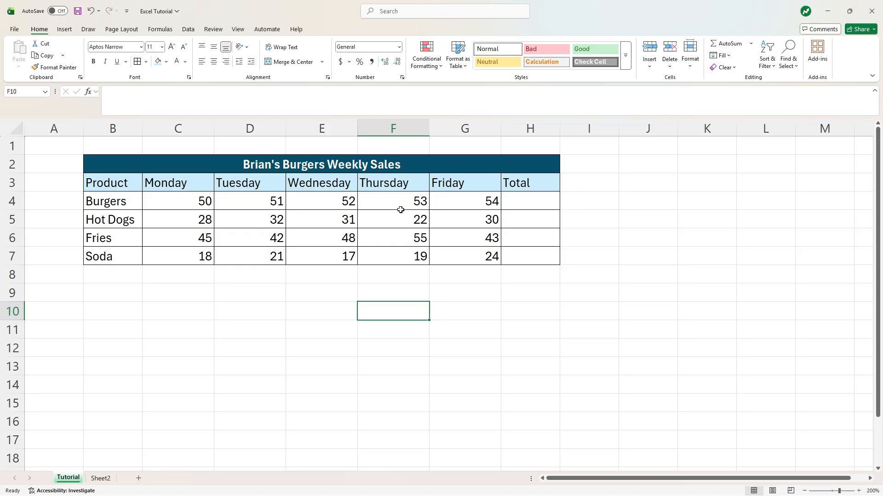
Enter the sample numbers 5 in D10 and 10 in E10 below the table.
{"action": "left_click", "coordinate": [270, 311]}
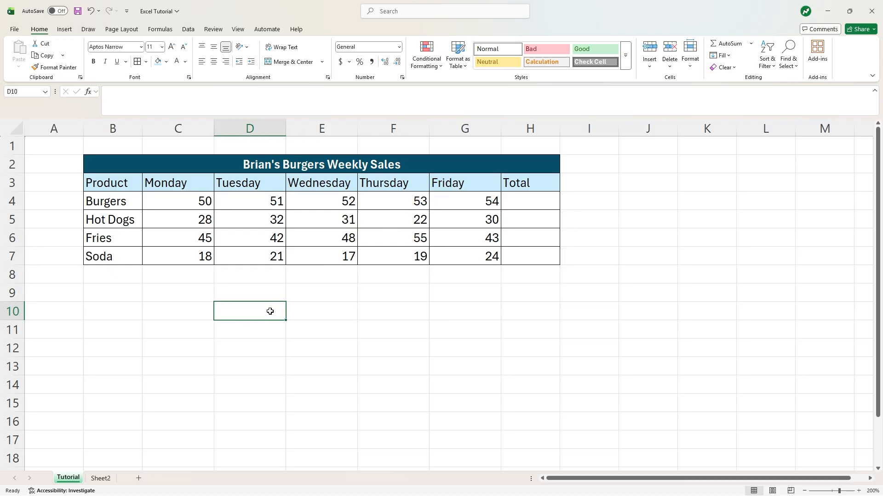
{"action": "type", "text": "5"}
{"action": "key", "text": "Tab"}
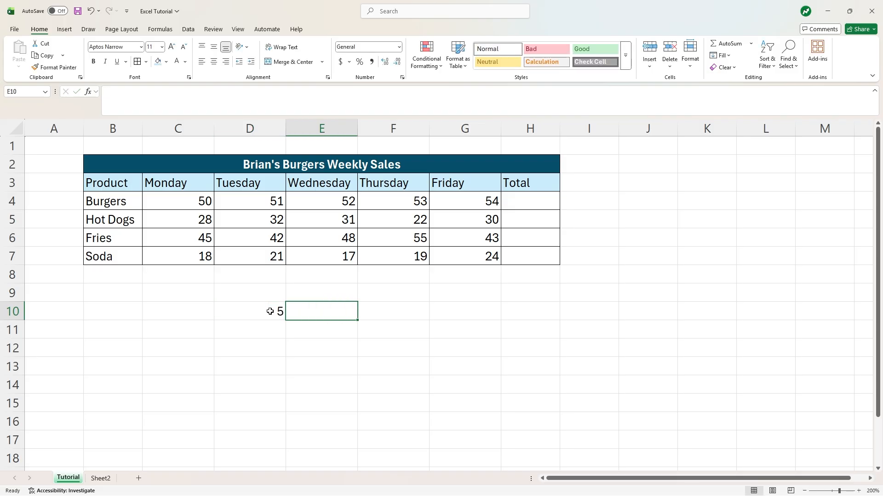
{"action": "type", "text": "10"}
{"action": "key", "text": "Tab"}
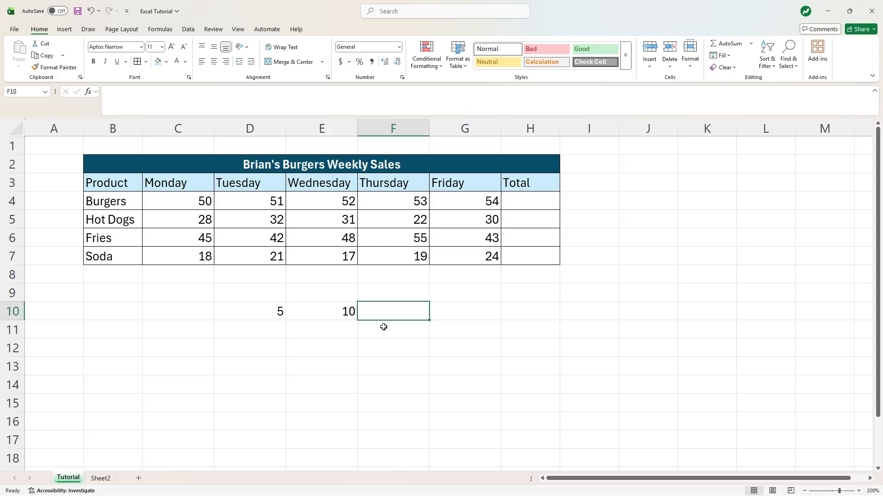
Enter the formula =5+10 in F10 using the literal numbers.
{"action": "type", "text": "="}
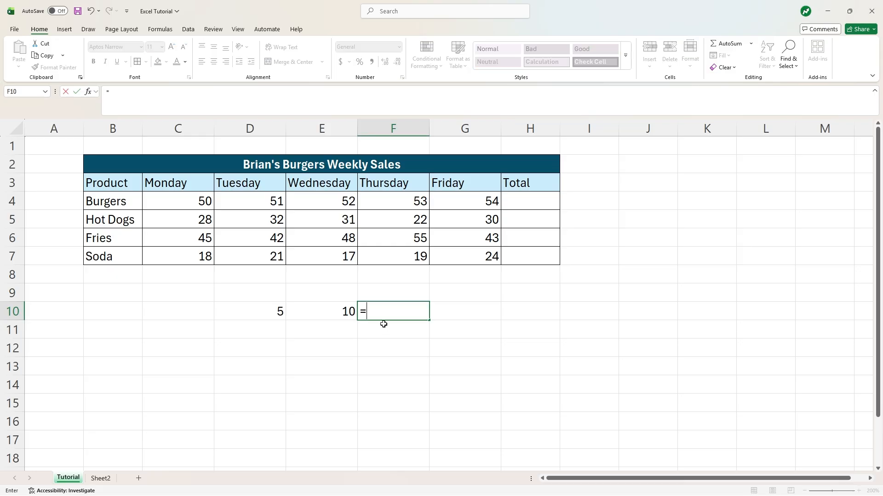
{"action": "type", "text": "5+10"}
{"action": "key", "text": "Return"}
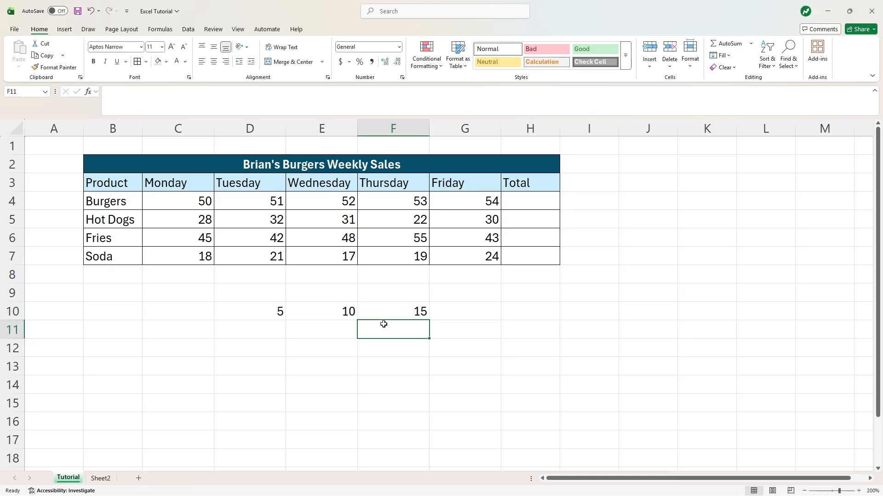
Set D10 to 6 to test whether the sum in F10 responds.
{"action": "left_click", "coordinate": [268, 312]}
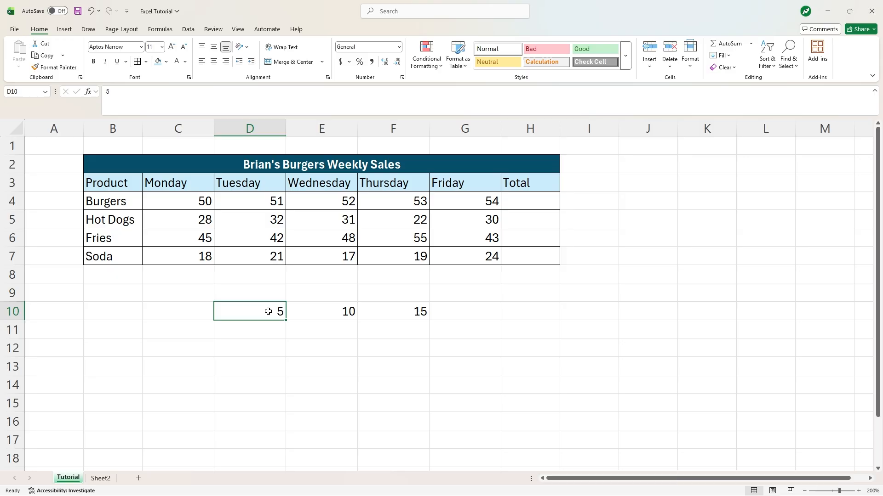
{"action": "type", "text": "6"}
{"action": "left_click", "coordinate": [306, 348]}
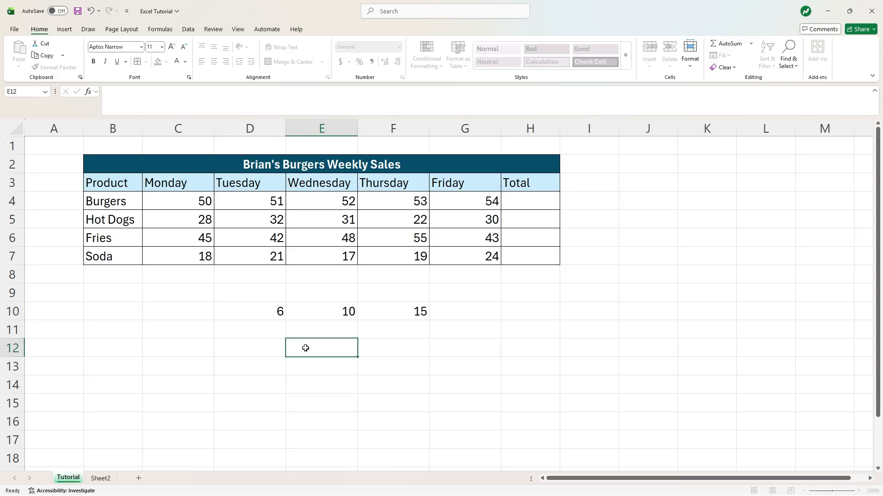
Replace the formula in F10 with the cell-reference sum =D10+E10.
{"action": "left_click", "coordinate": [374, 313]}
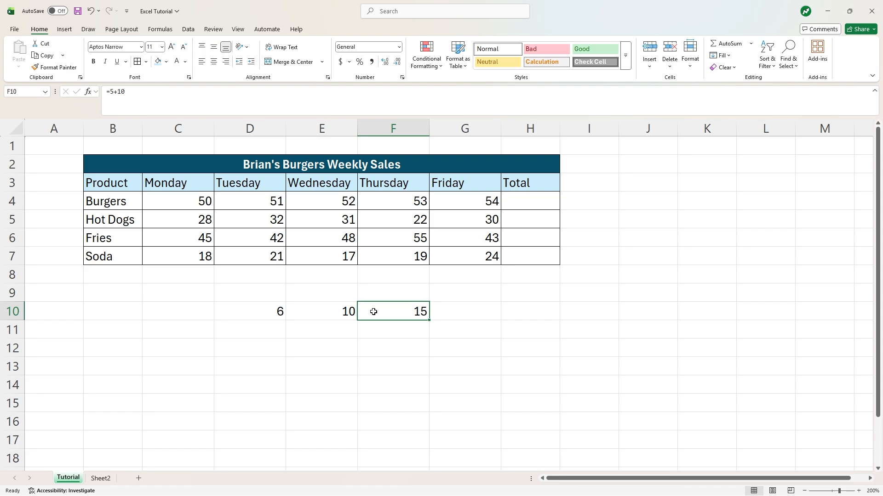
{"action": "type", "text": "="}
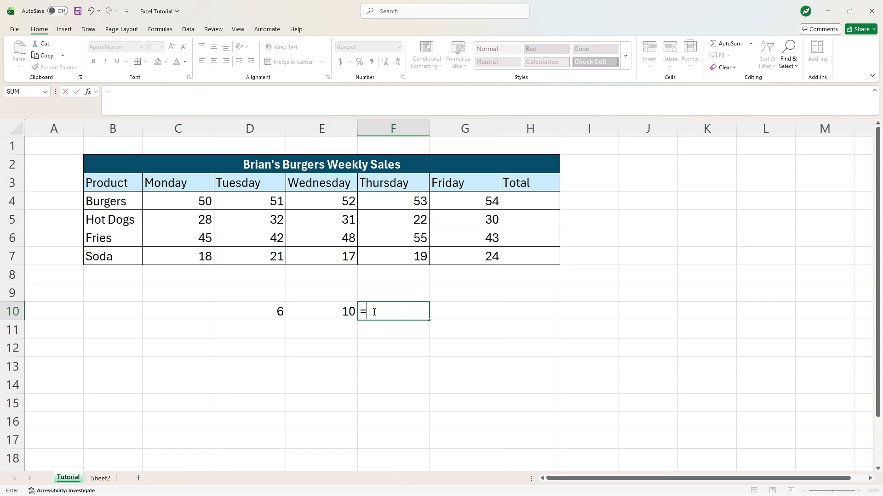
{"action": "left_click", "coordinate": [279, 311]}
{"action": "type", "text": "+"}
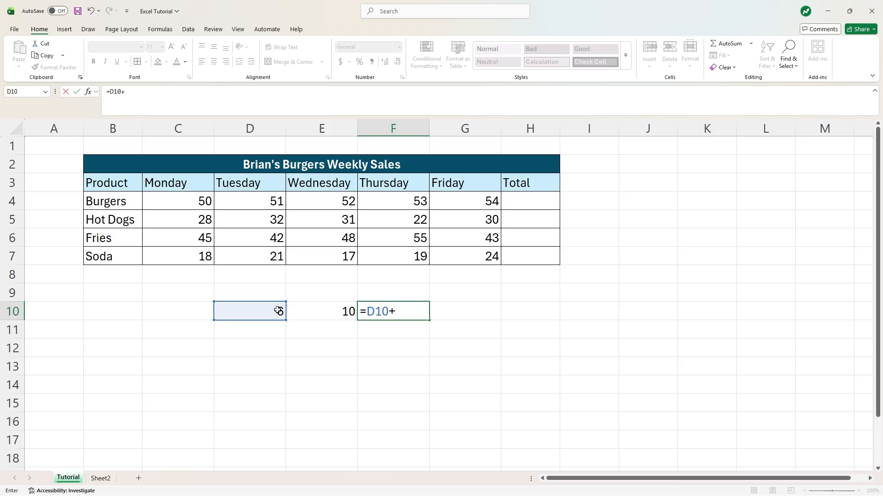
{"action": "left_click", "coordinate": [320, 312]}
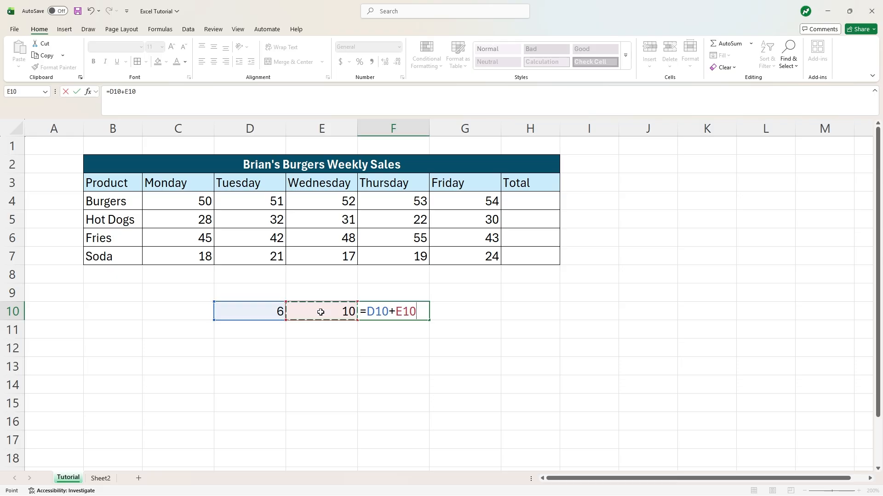
{"action": "key", "text": "Return"}
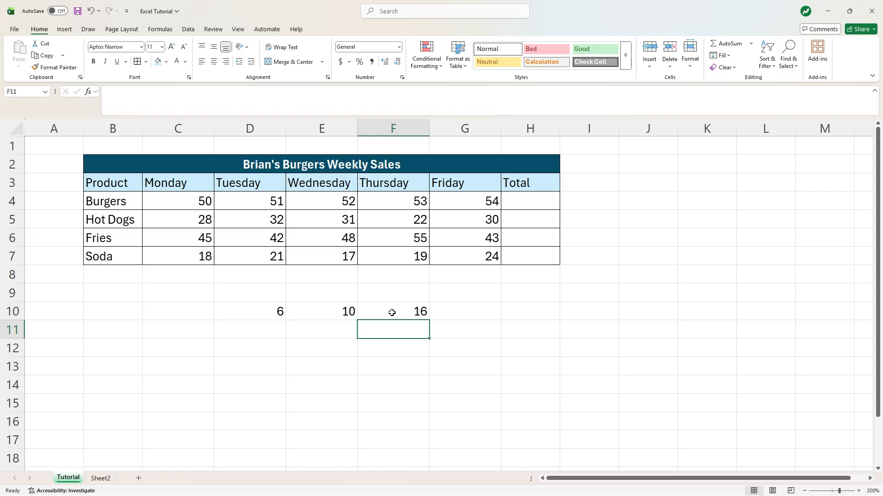
Set D10 to 5 and check the formula in F10 against its source cells D10 and E10.
{"action": "left_click", "coordinate": [260, 314]}
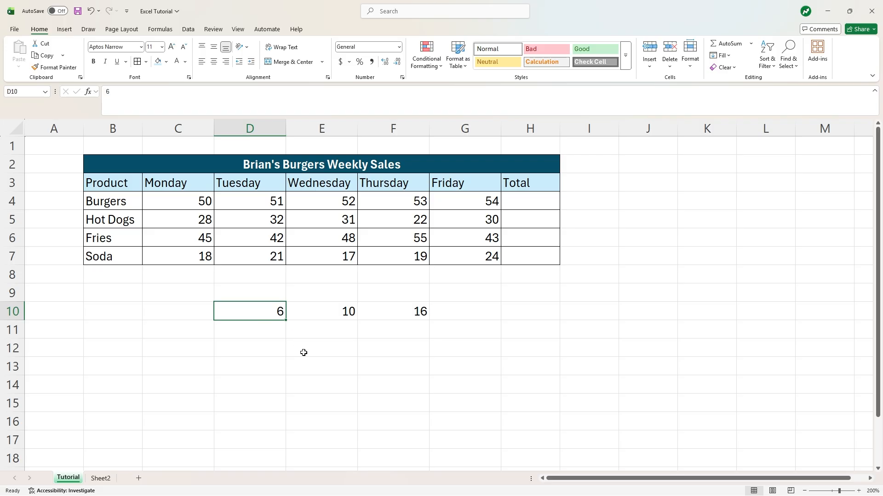
{"action": "type", "text": "5"}
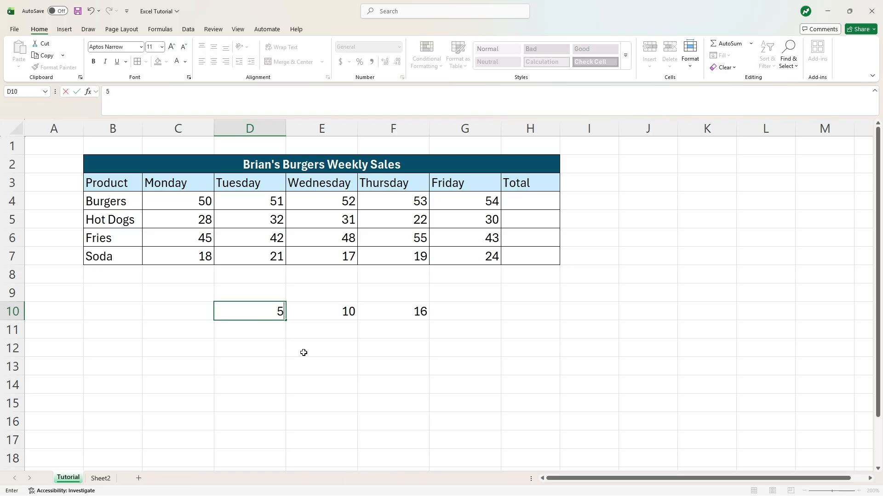
{"action": "key", "text": "Return"}
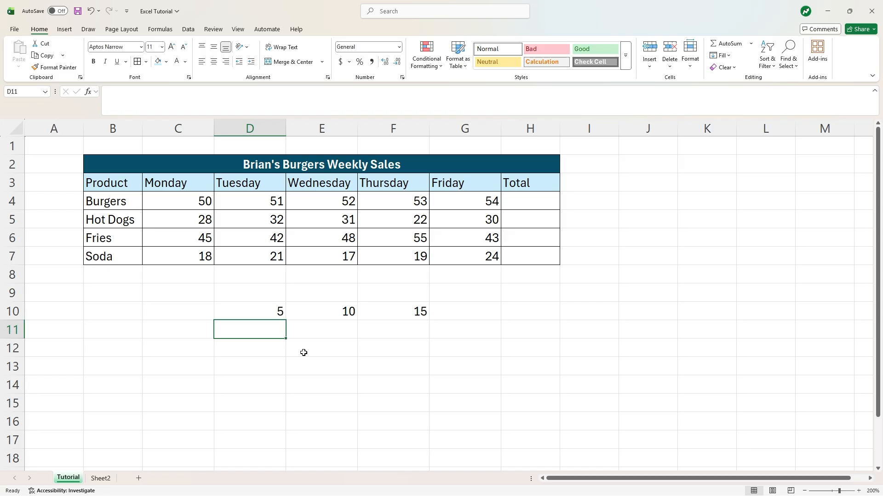
{"action": "left_click", "coordinate": [401, 314]}
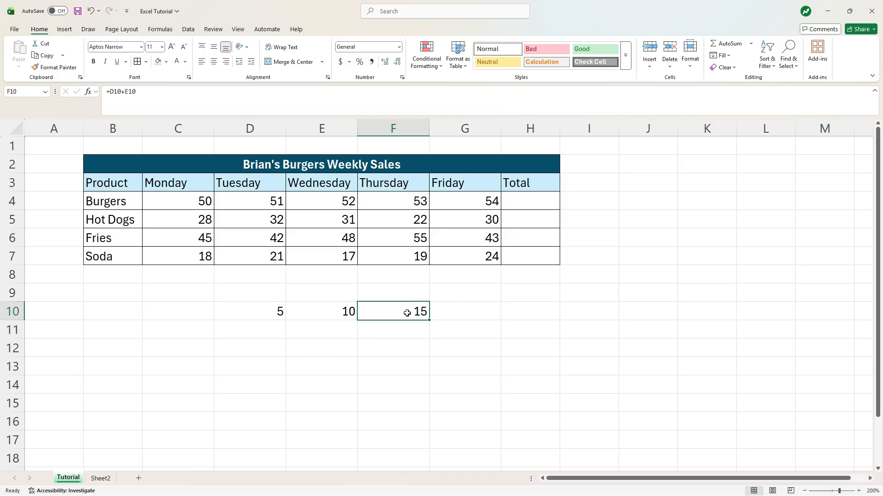
{"action": "left_click_drag", "start_coordinate": [272, 313], "coordinate": [340, 311]}
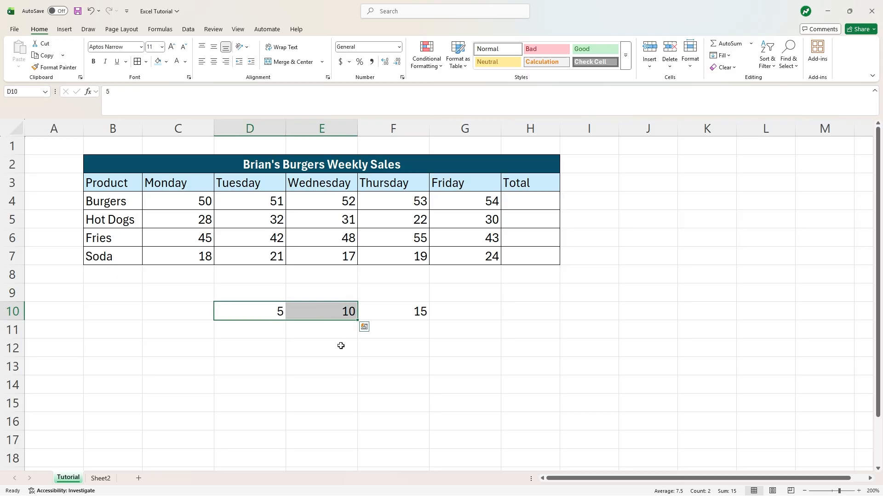
Change the formula in F10 to the subtraction =D10-E10.
{"action": "left_click", "coordinate": [380, 314]}
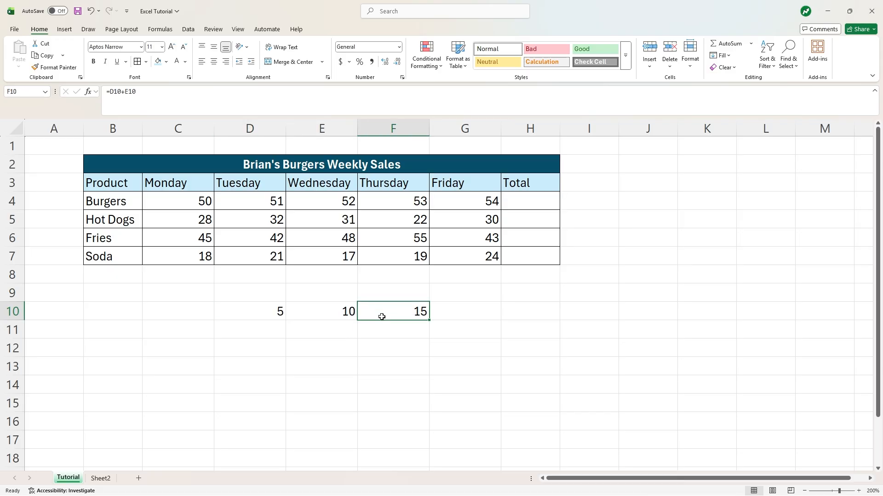
{"action": "left_click", "coordinate": [127, 91]}
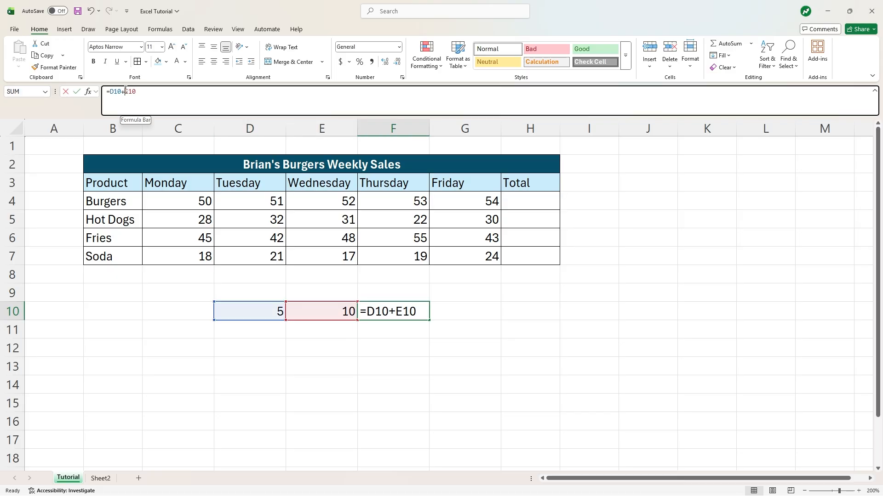
{"action": "key", "text": "BackSpace"}
{"action": "type", "text": "-"}
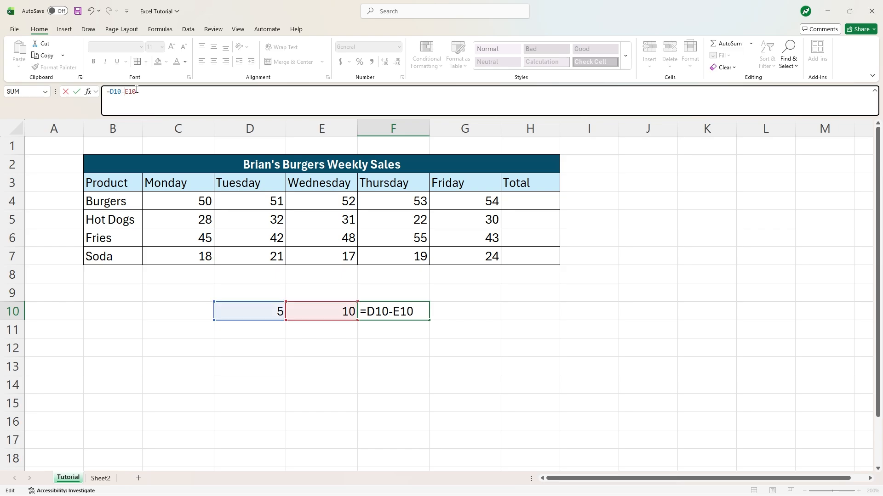
{"action": "key", "text": "Return"}
{"action": "key", "text": "Up"}
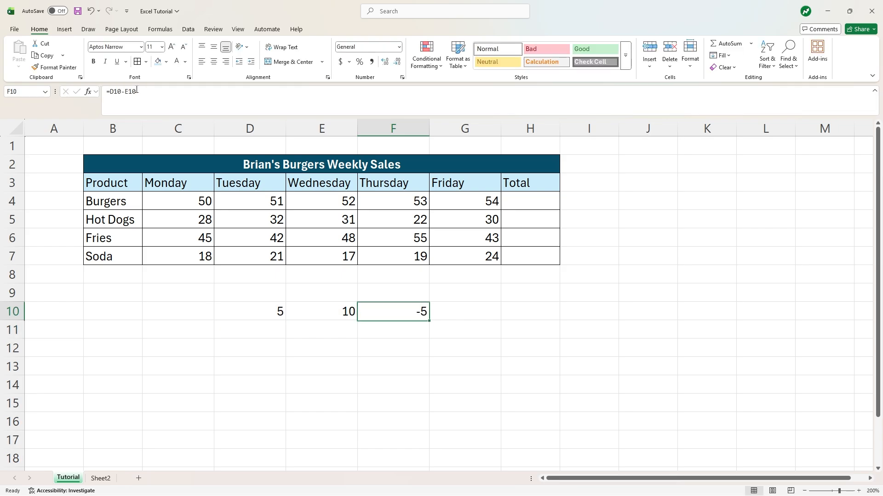
Change the formula in F10 to the multiplication =D10*E10.
{"action": "left_click", "coordinate": [127, 92]}
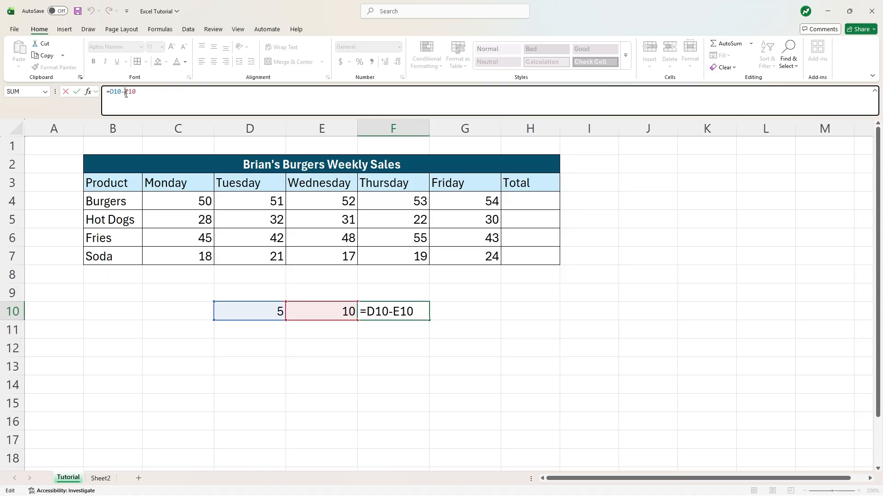
{"action": "key", "text": "BackSpace"}
{"action": "type", "text": "*"}
{"action": "key", "text": "Return"}
{"action": "key", "text": "Up"}
Change the formula in F10 to the division =D10/E10.
{"action": "left_click", "coordinate": [126, 94]}
{"action": "key", "text": "BackSpace"}
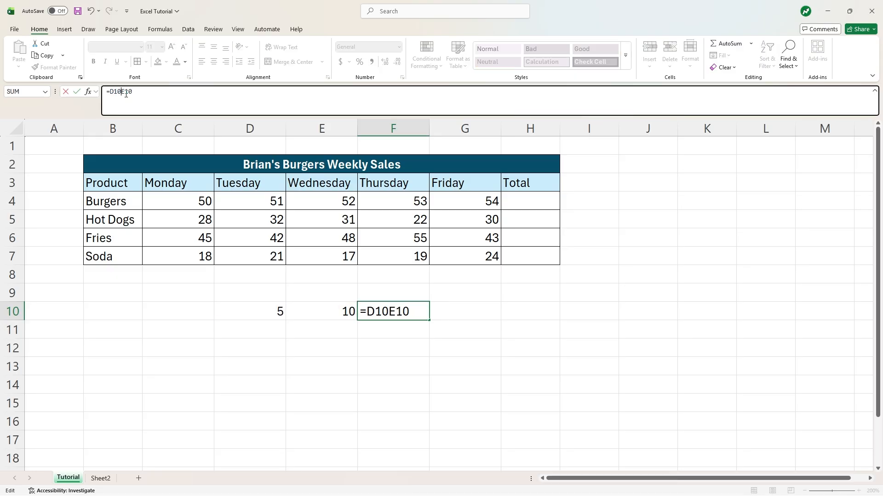
{"action": "type", "text": "/"}
{"action": "key", "text": "Return"}
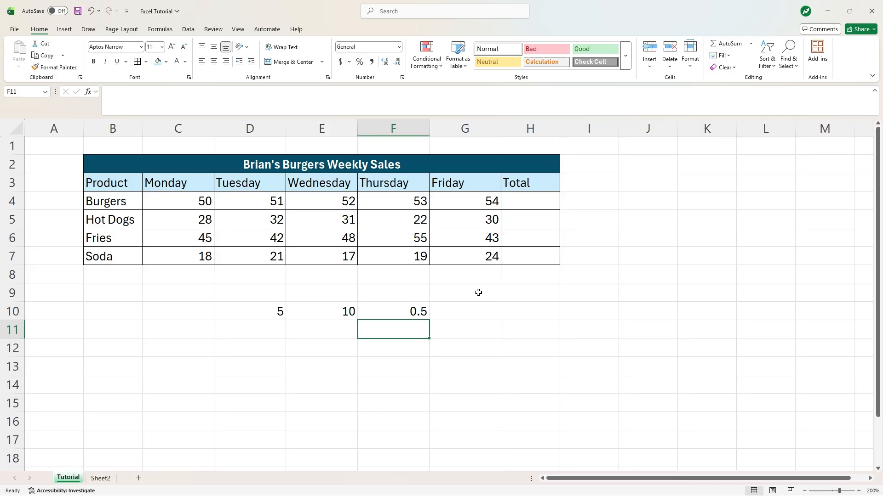
Total the Burgers row in H4 with the formula =SUM(C4:G4).
{"action": "left_click", "coordinate": [528, 201]}
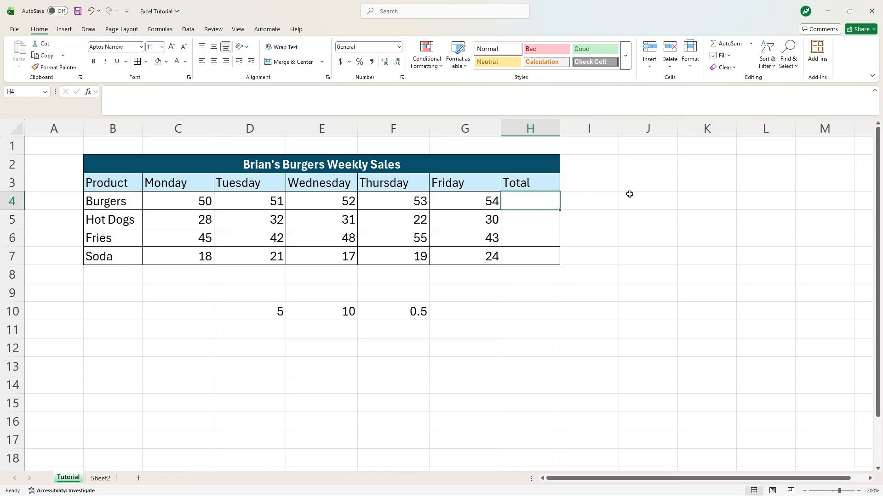
{"action": "type", "text": "="}
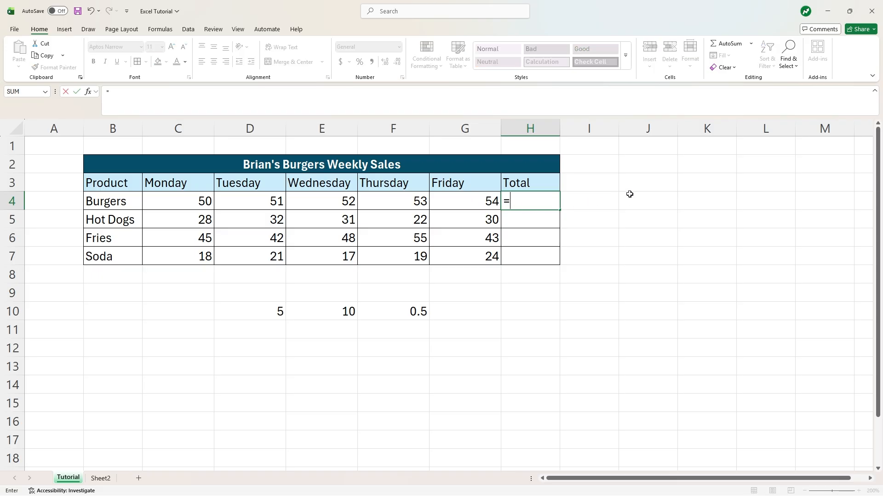
{"action": "type", "text": "SUM"}
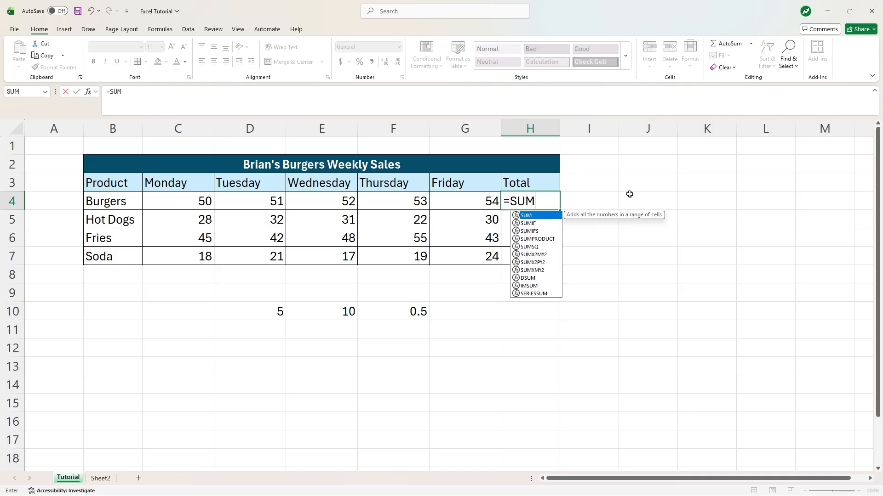
{"action": "type", "text": "("}
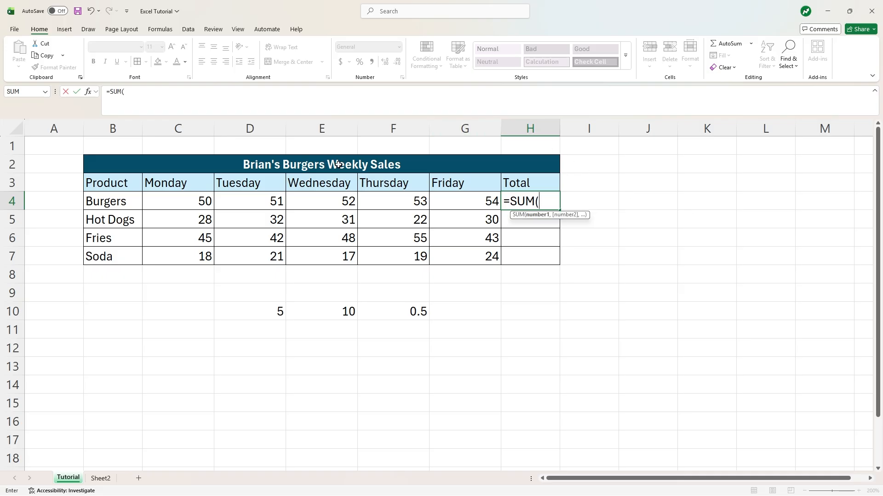
{"action": "left_click_drag", "start_coordinate": [186, 205], "coordinate": [474, 206]}
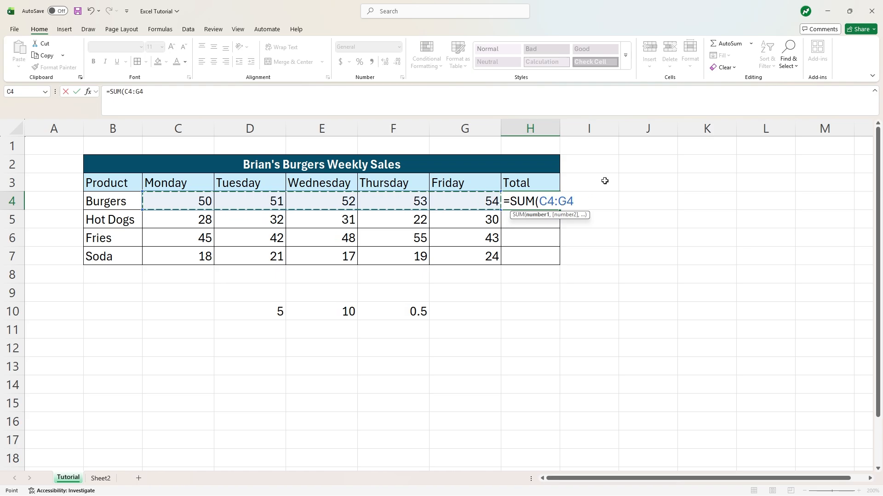
{"action": "type", "text": ")"}
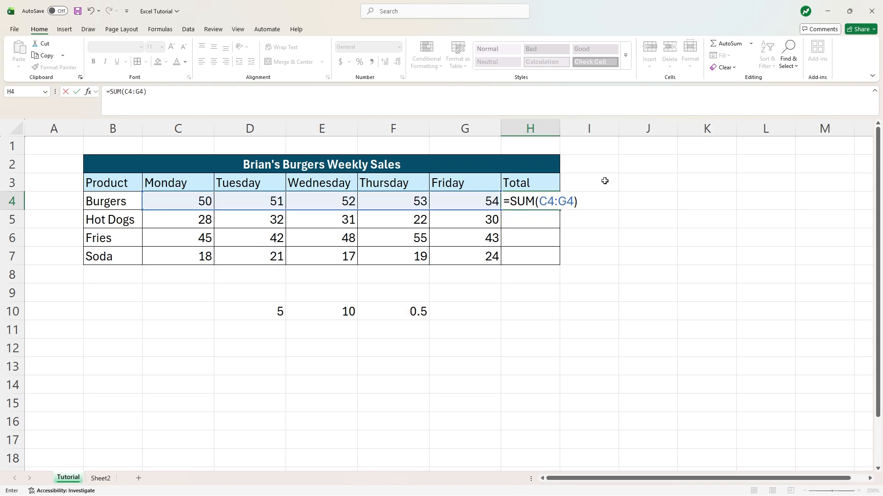
{"action": "key", "text": "Return"}
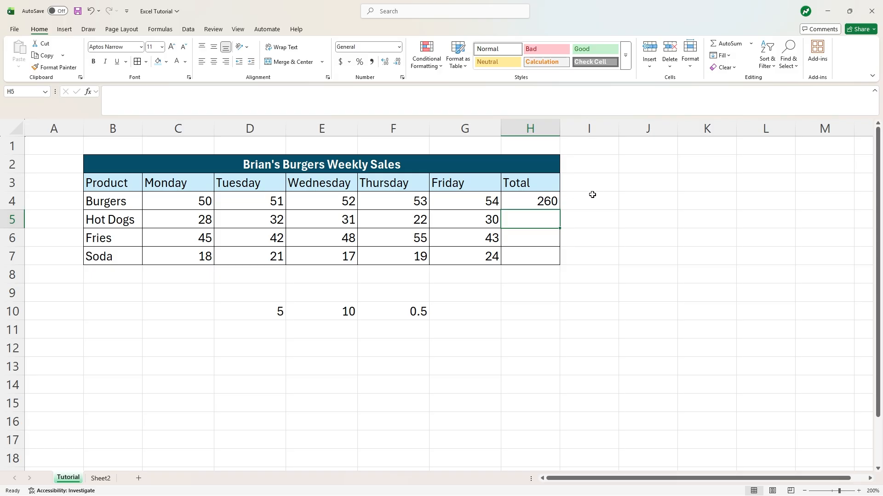
Fill the total formula from H4 down to H7 and check the copied formula in H5.
{"action": "left_click", "coordinate": [535, 207]}
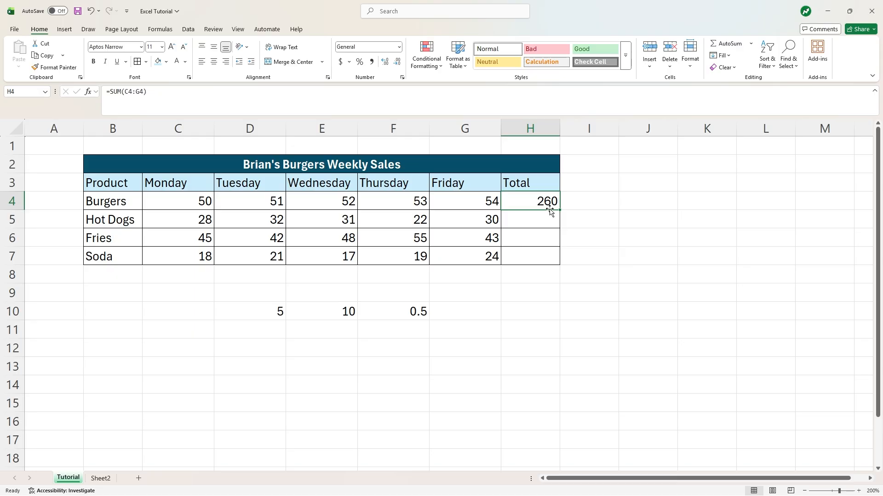
{"action": "left_click_drag", "start_coordinate": [562, 210], "coordinate": [553, 266]}
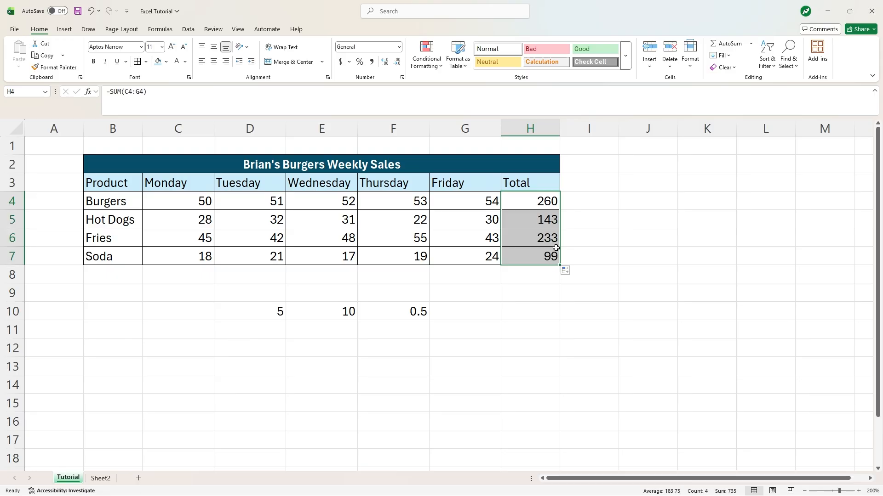
{"action": "left_click", "coordinate": [546, 220]}
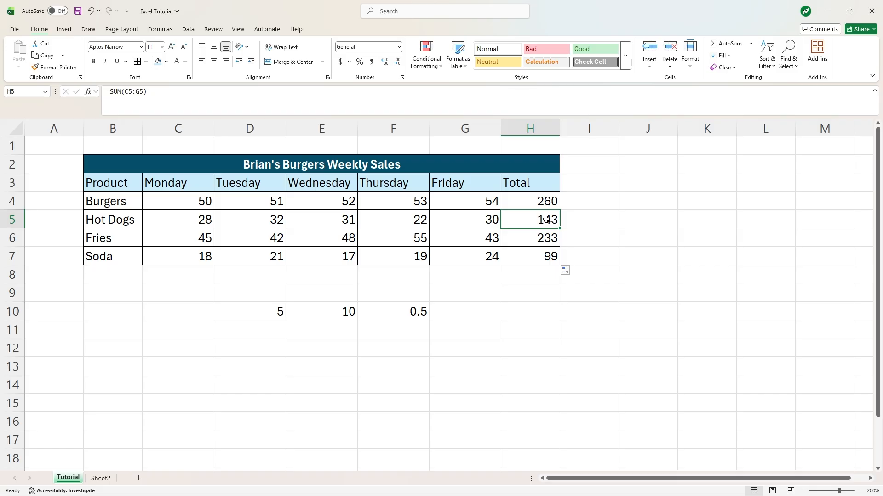
{"action": "double_click", "coordinate": [546, 220]}
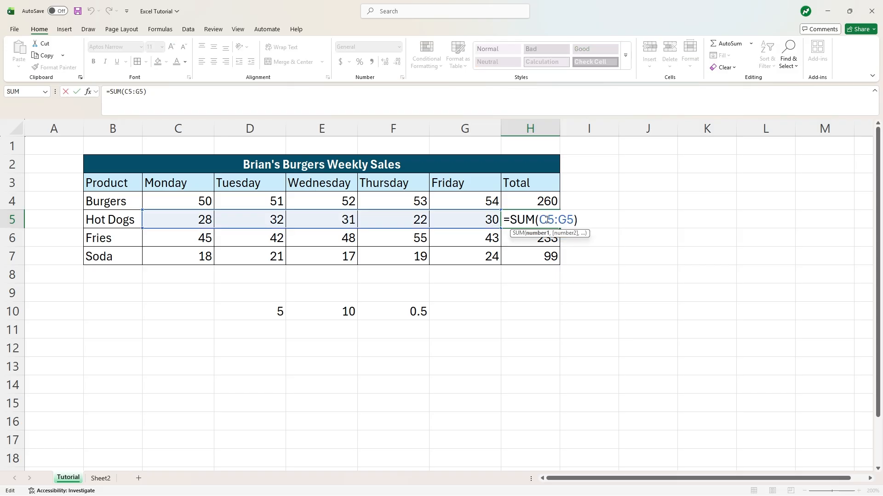
{"action": "key", "text": "Escape"}
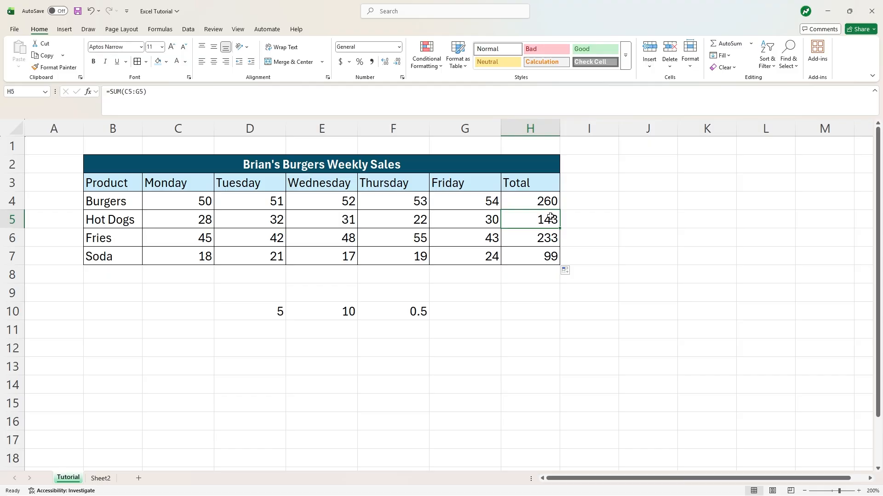
Add the heading Average in I3 and calculate the Burgers average in I4 with =AVERAGE(C4:G4).
{"action": "left_click", "coordinate": [591, 185]}
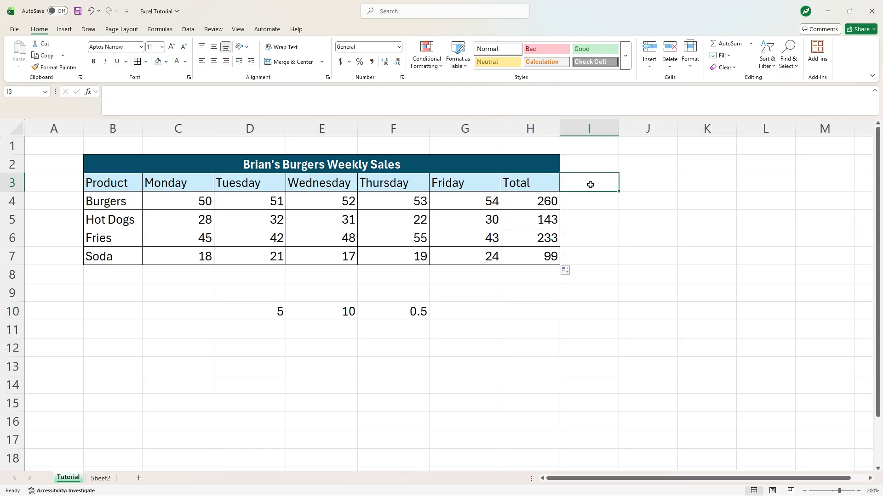
{"action": "type", "text": "Average"}
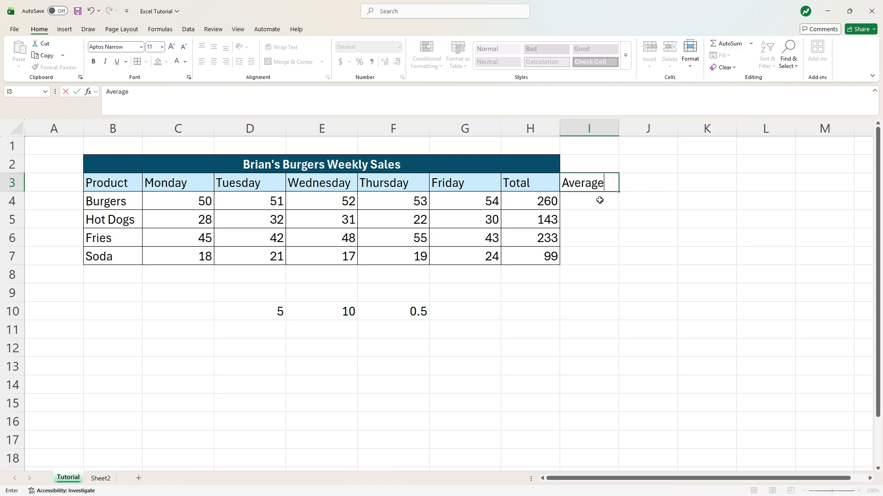
{"action": "left_click", "coordinate": [600, 200]}
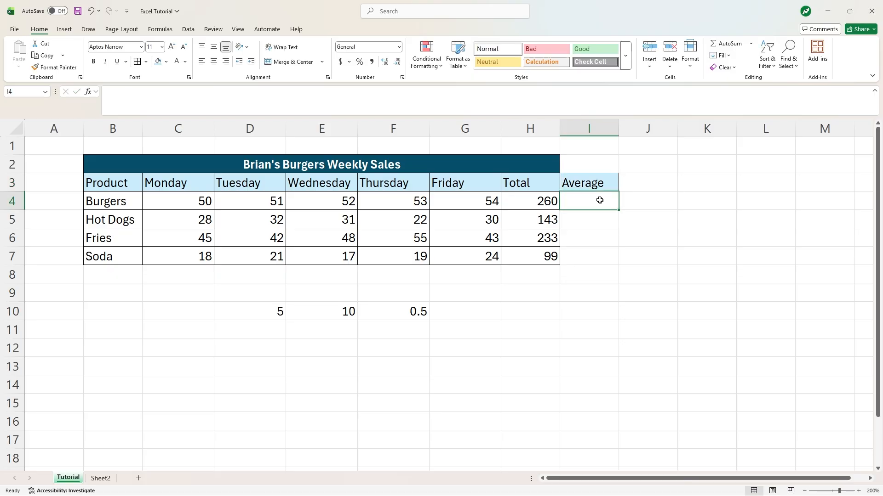
{"action": "type", "text": "=AVERAG"}
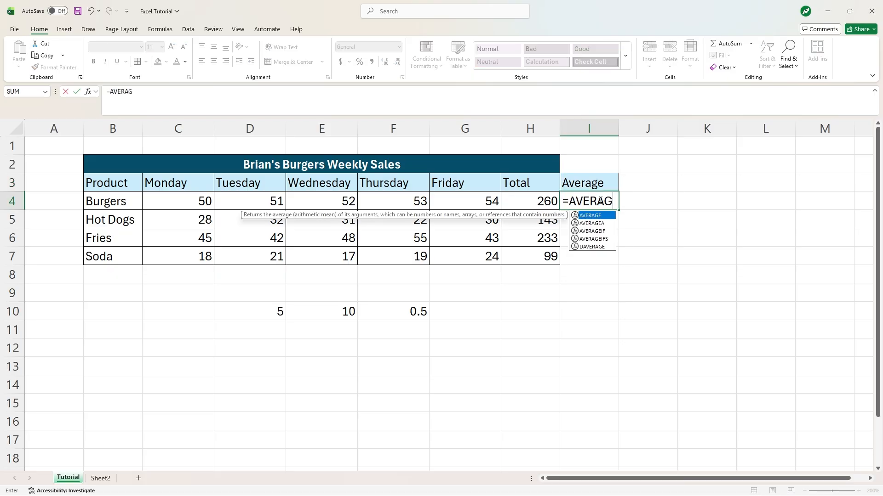
{"action": "type", "text": "E("}
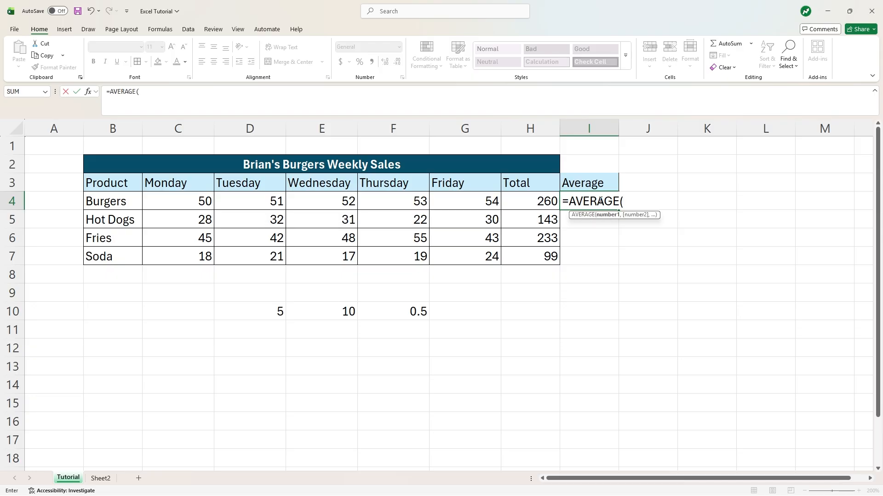
{"action": "left_click_drag", "start_coordinate": [192, 199], "coordinate": [489, 201]}
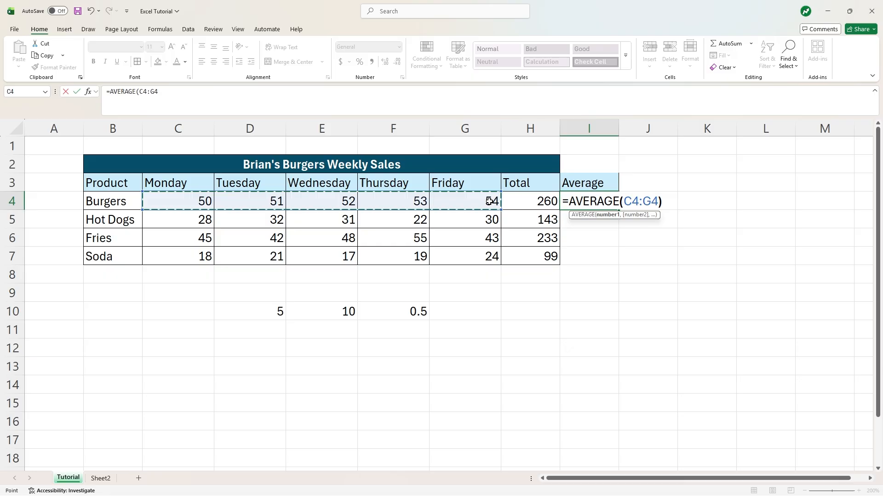
{"action": "key", "text": "Return"}
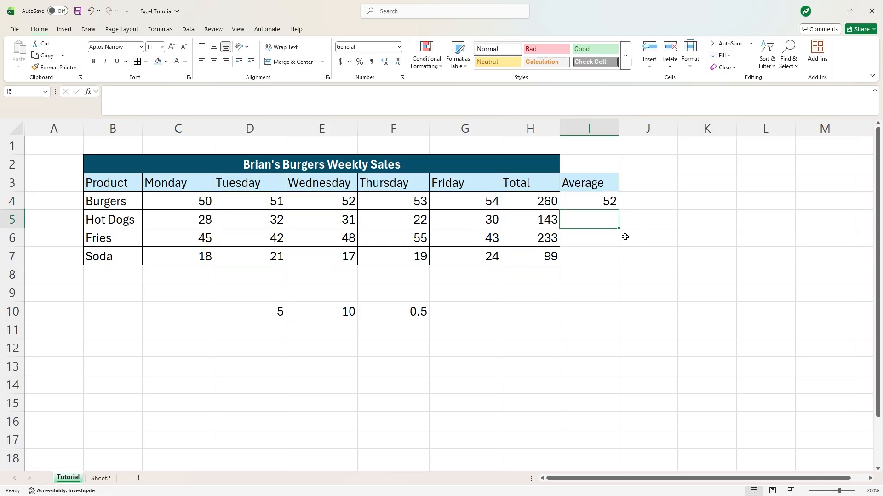
Fill the average formula from I4 down to I7 for the remaining products.
{"action": "left_click", "coordinate": [599, 205]}
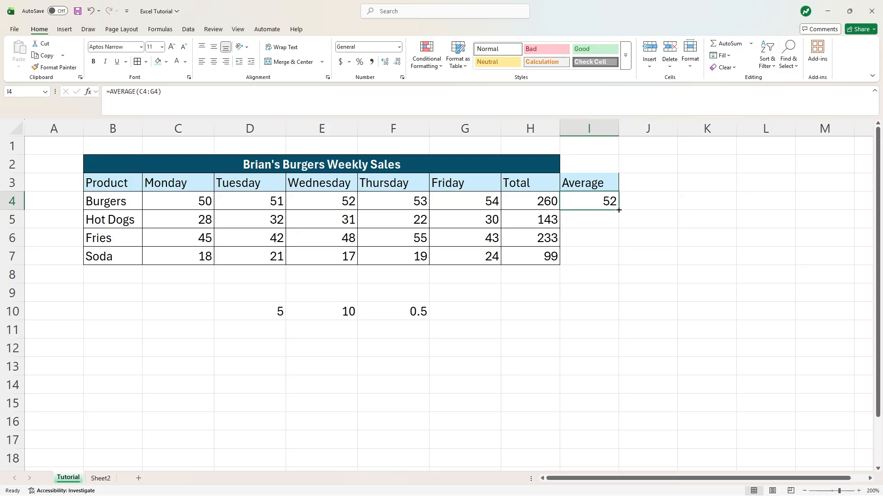
{"action": "left_click_drag", "start_coordinate": [619, 210], "coordinate": [619, 263]}
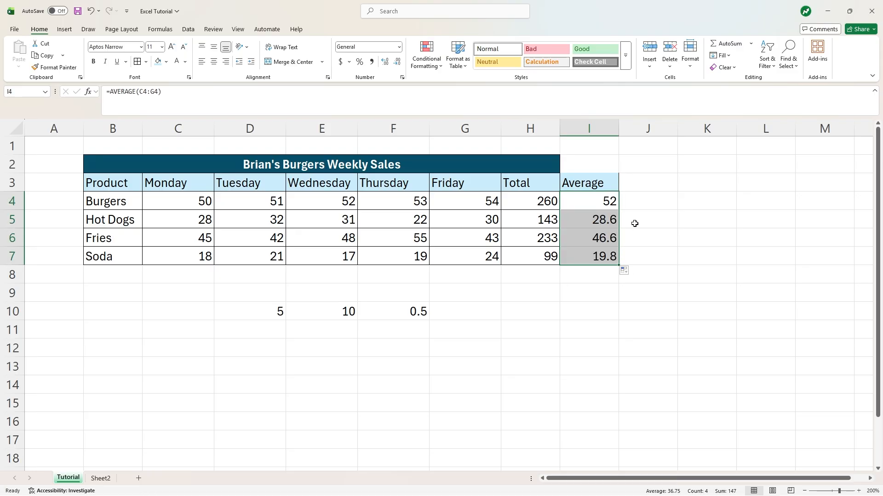
{"action": "left_click", "coordinate": [647, 194]}
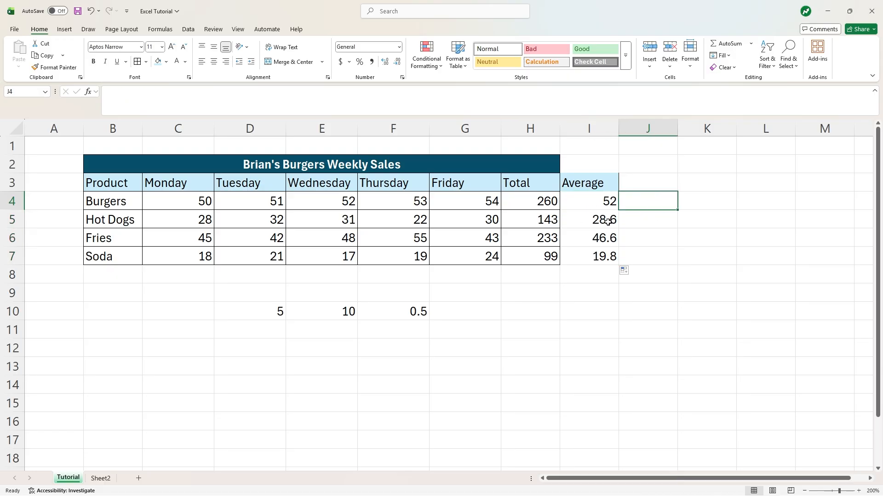
Copy the formatting of the Total column H3:H7 onto the Average column I3:I7.
{"action": "left_click_drag", "start_coordinate": [545, 187], "coordinate": [540, 252]}
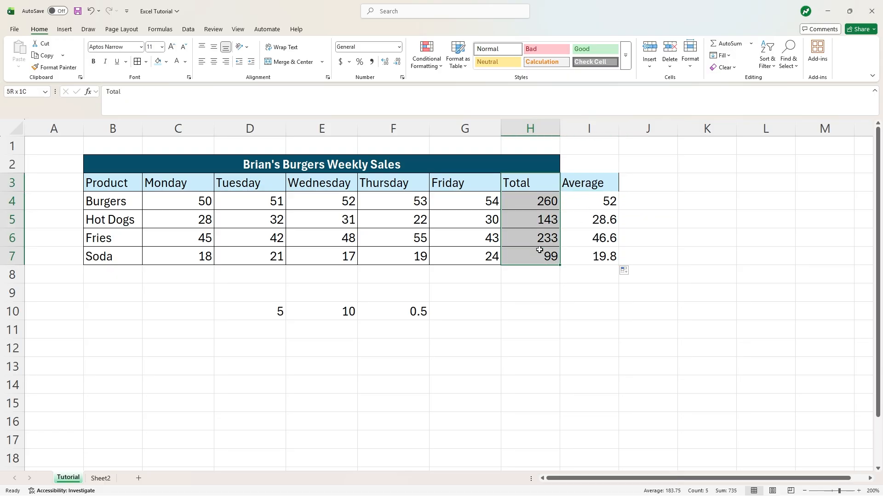
{"action": "left_click", "coordinate": [58, 68]}
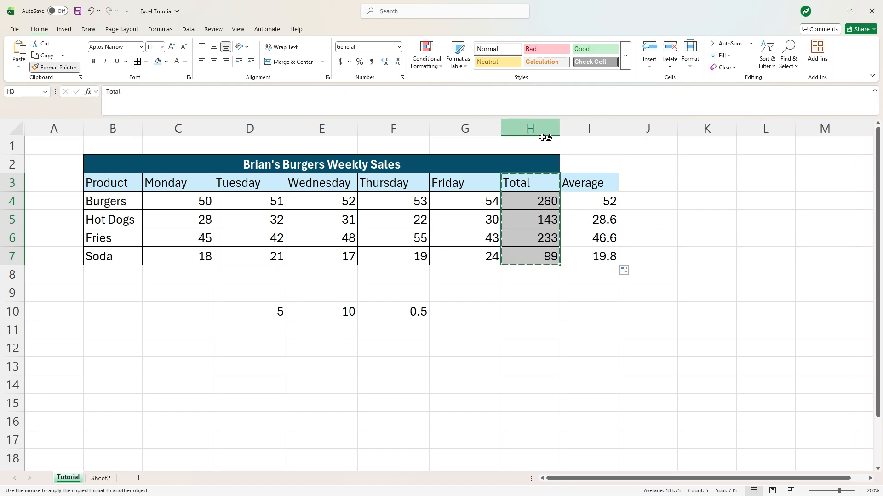
{"action": "left_click", "coordinate": [582, 181]}
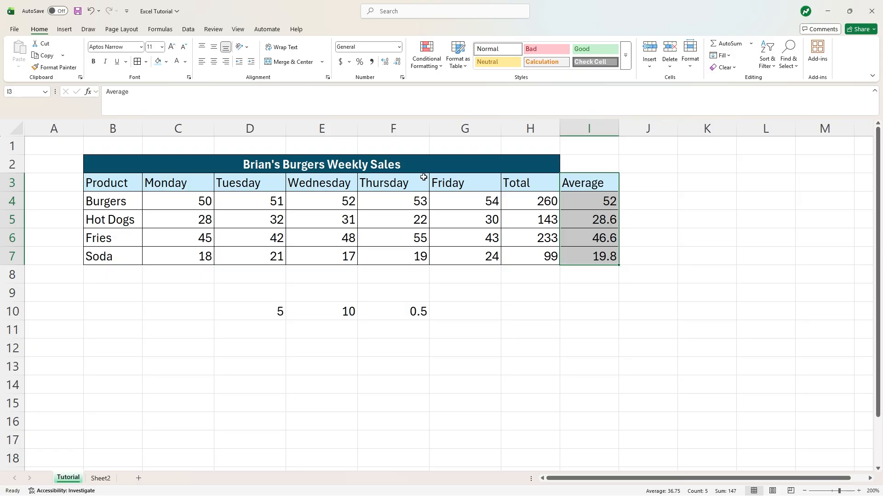
Unmerge the table title and merge and center it again across B2:I2 to cover the Average column.
{"action": "left_click", "coordinate": [157, 167]}
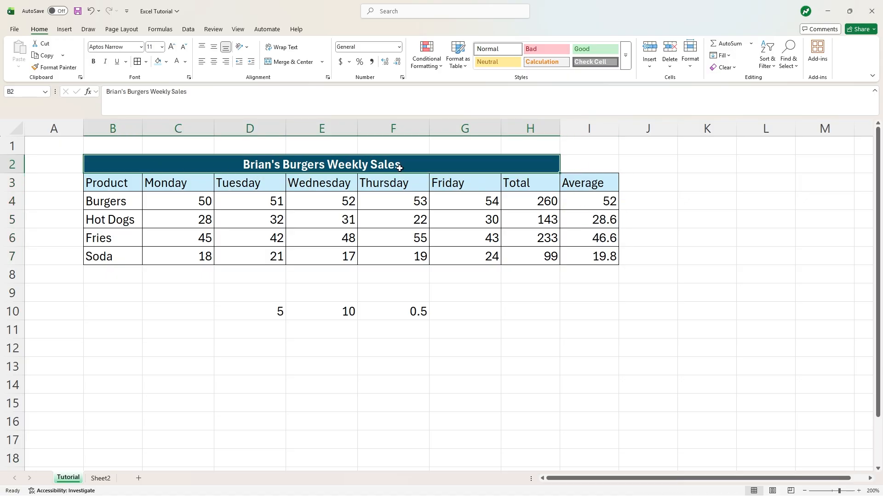
{"action": "left_click_drag", "start_coordinate": [399, 168], "coordinate": [600, 158]}
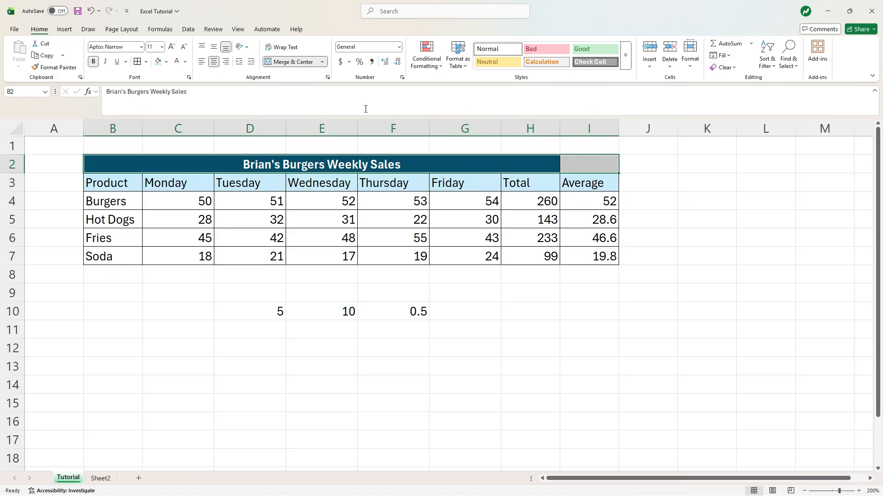
{"action": "left_click", "coordinate": [300, 63]}
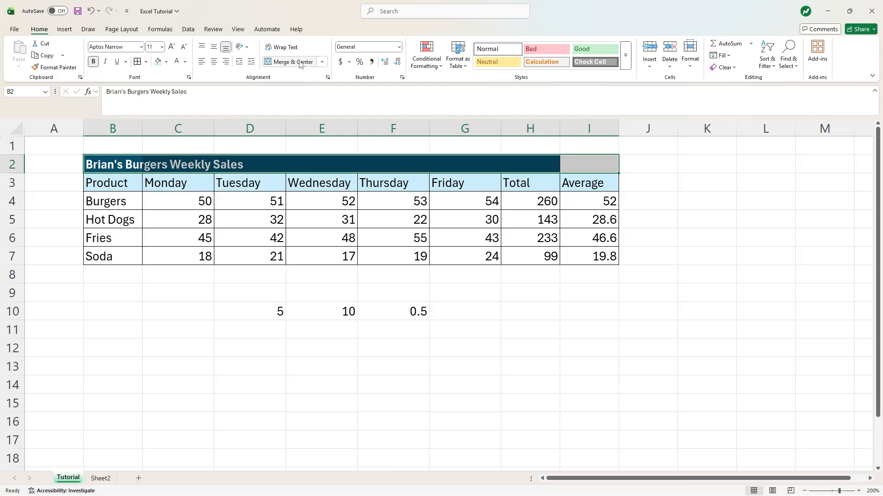
{"action": "left_click", "coordinate": [300, 63]}
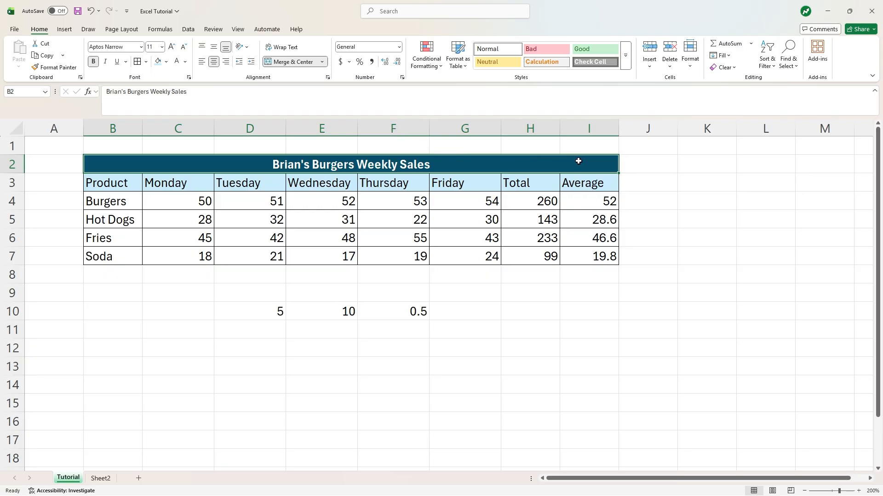
Clear the arithmetic practice values from D10:F10.
{"action": "left_click_drag", "start_coordinate": [268, 311], "coordinate": [385, 313]}
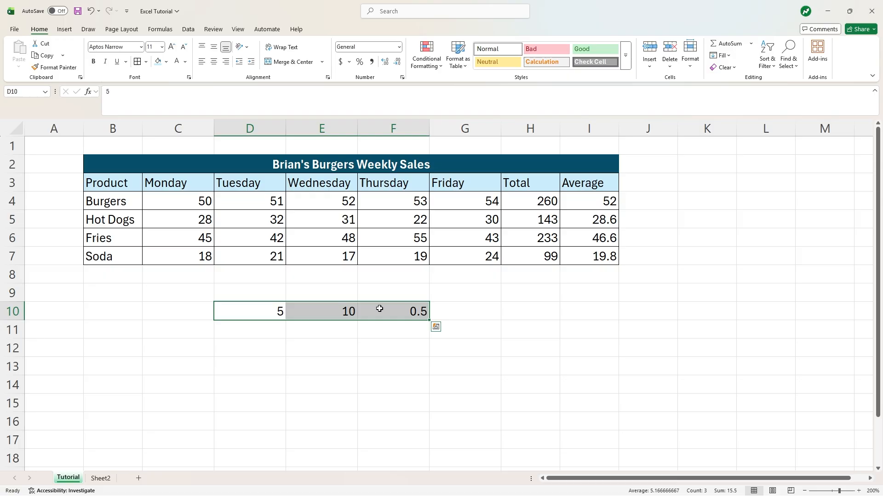
{"action": "key", "text": "Delete"}
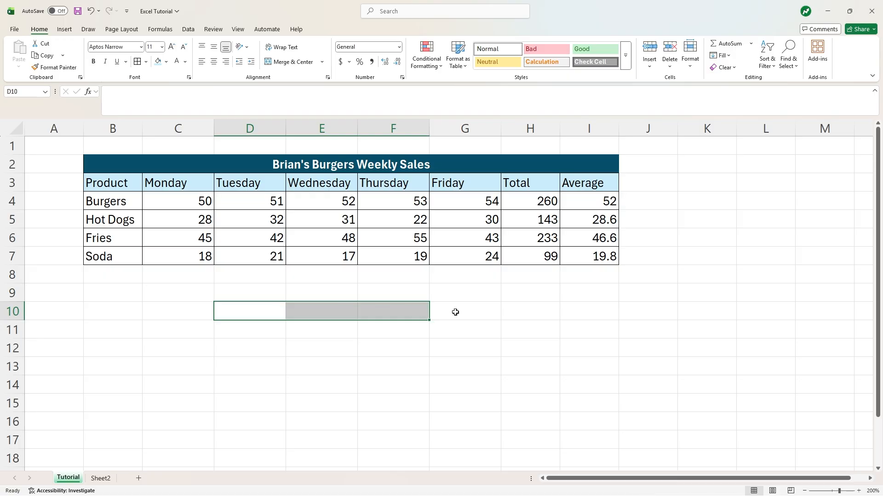
Enter the labels Maximum in G10 and Minimum in G11 below the sales table.
{"action": "left_click", "coordinate": [454, 298]}
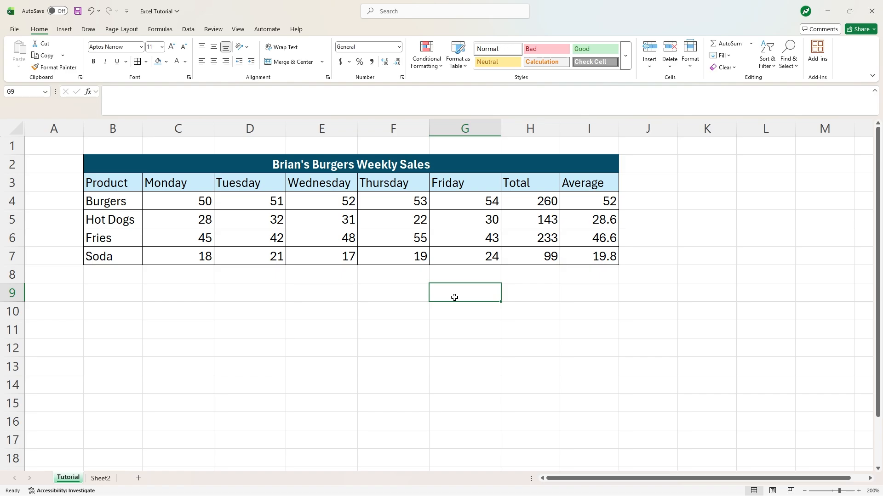
{"action": "key", "text": "Down"}
{"action": "type", "text": "Maximum"}
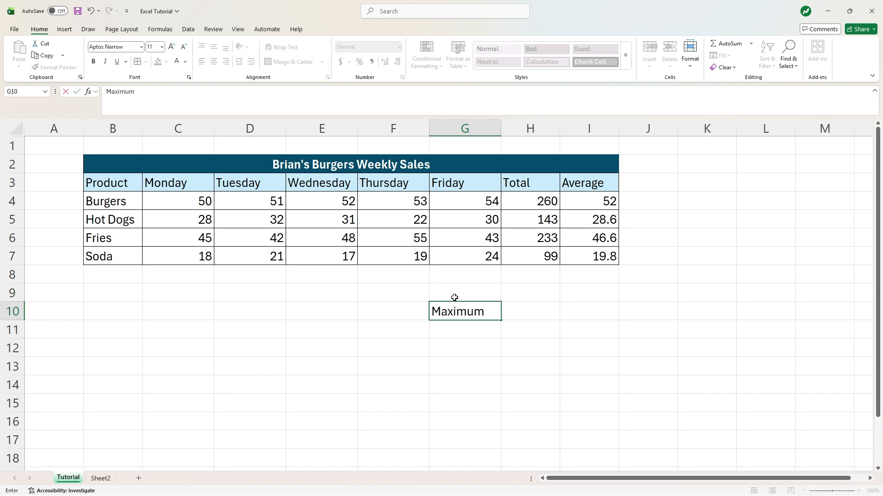
{"action": "key", "text": "Return"}
{"action": "type", "text": "Mnim"}
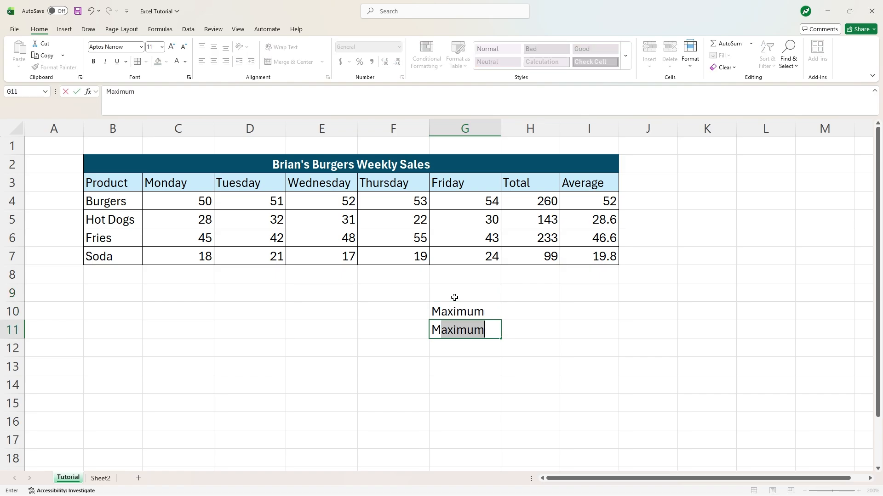
{"action": "key", "text": "BackSpace"}
{"action": "key", "text": "BackSpace"}
{"action": "key", "text": "BackSpace"}
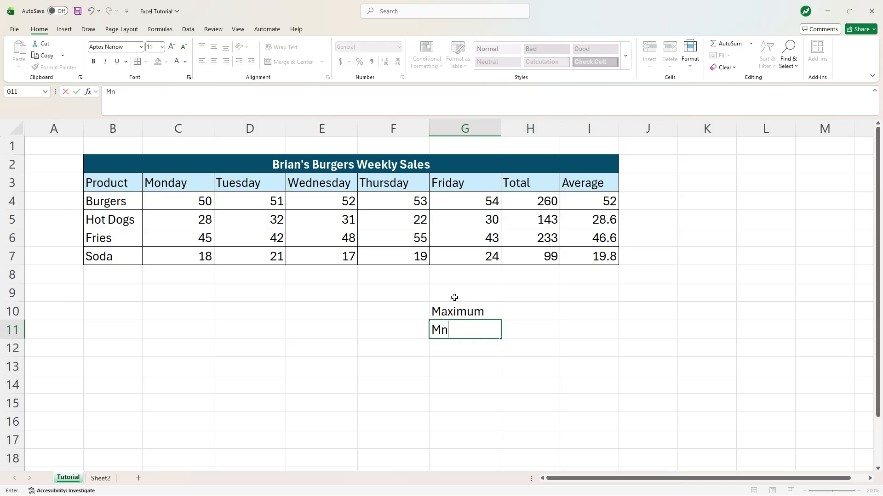
{"action": "type", "text": "inimum"}
{"action": "key", "text": "Tab"}
Calculate the highest product total in H10 with the formula =MAX(H4:H7).
{"action": "key", "text": "Up"}
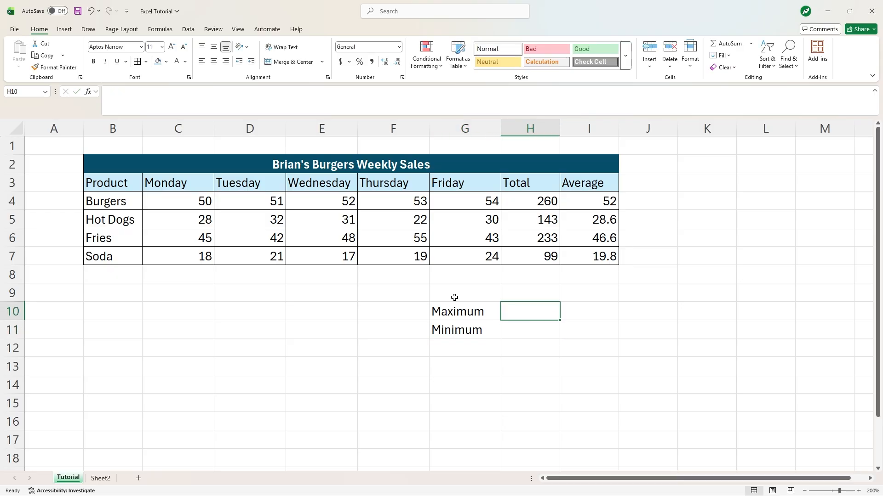
{"action": "type", "text": "="}
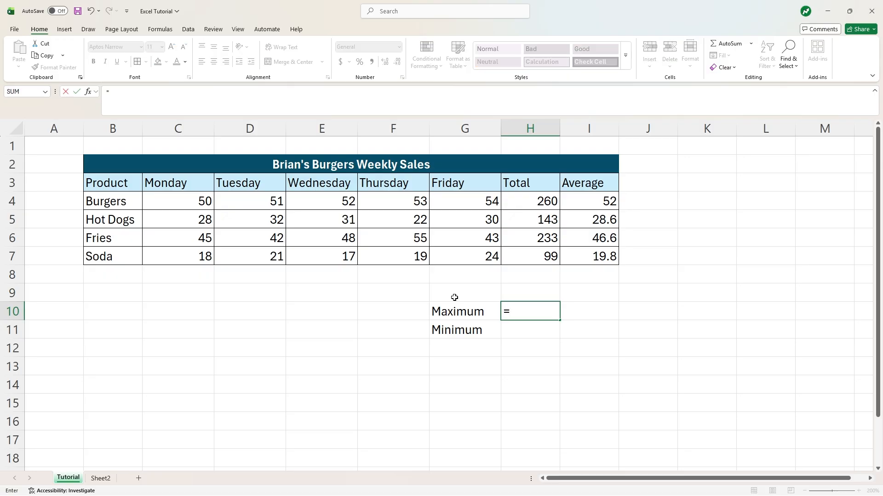
{"action": "type", "text": "MAX("}
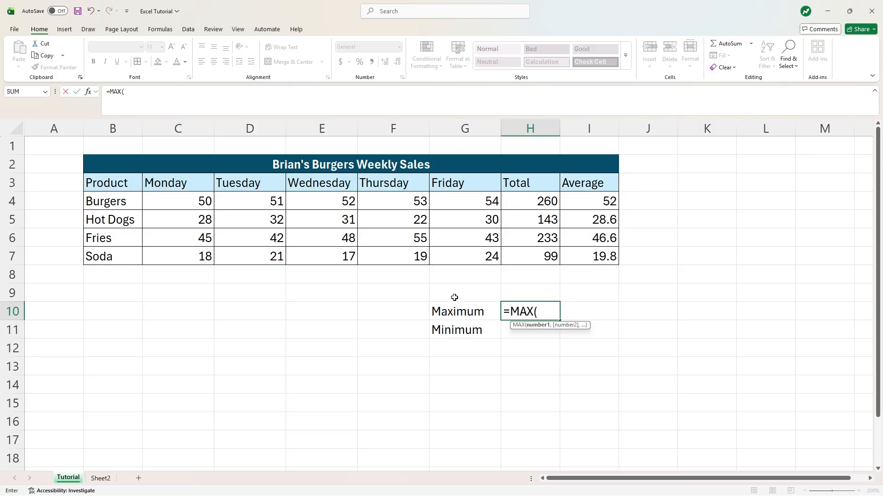
{"action": "left_click_drag", "start_coordinate": [547, 199], "coordinate": [545, 256]}
{"action": "type", "text": ")"}
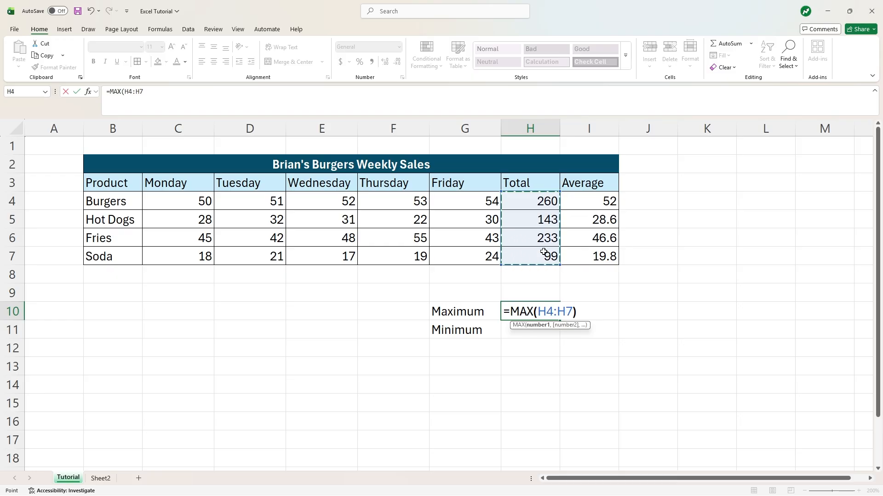
{"action": "key", "text": "Return"}
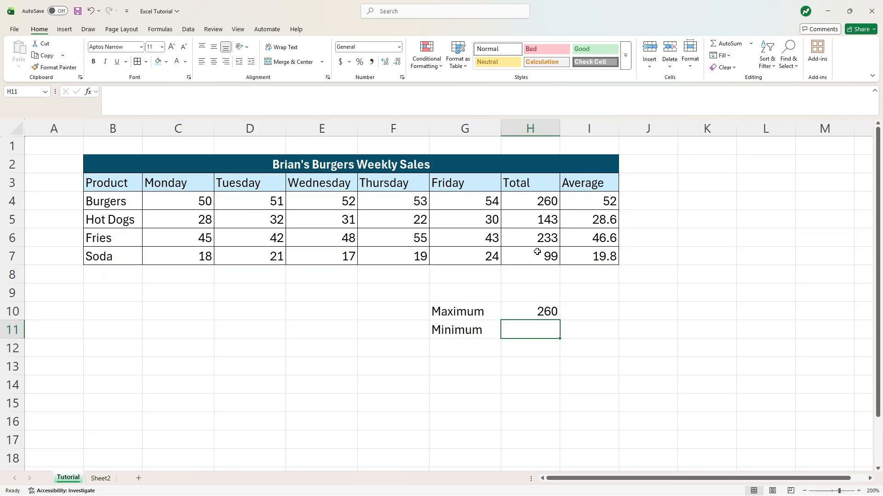
Calculate the lowest product total in H11 with the formula =MIN(H4:H7).
{"action": "type", "text": "=MIN("}
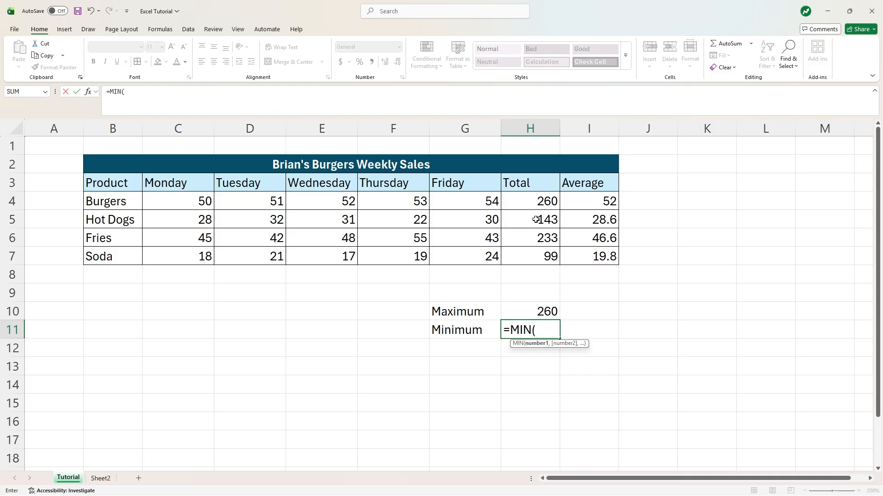
{"action": "left_click_drag", "start_coordinate": [531, 205], "coordinate": [544, 254]}
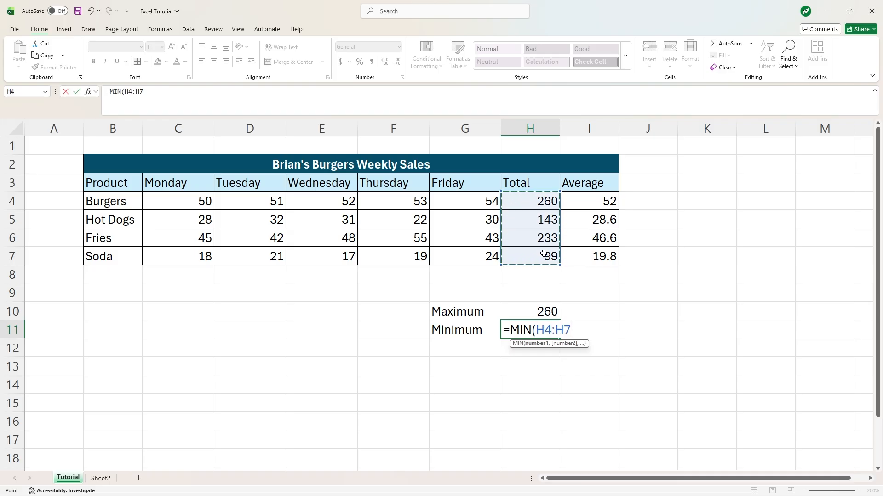
{"action": "type", "text": ")"}
{"action": "key", "text": "Return"}
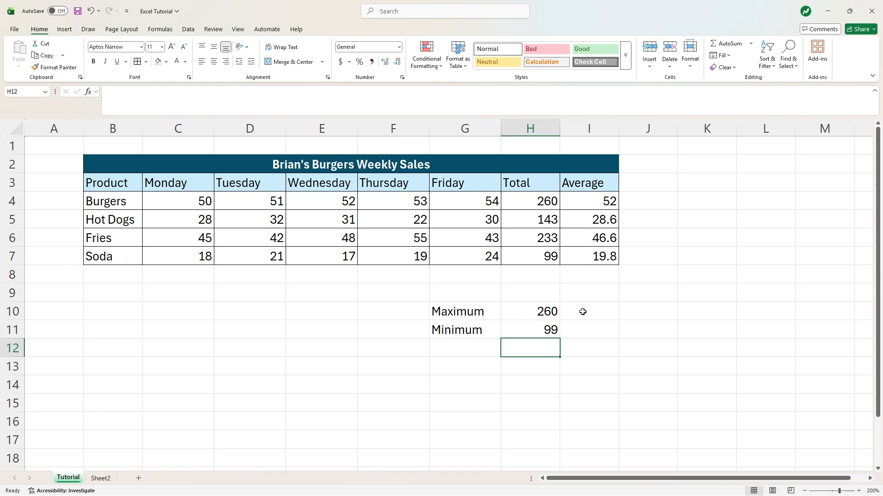
Add borders to all cells in G10:H11 and fill the labels G10:G11 with light blue.
{"action": "left_click_drag", "start_coordinate": [460, 312], "coordinate": [509, 327]}
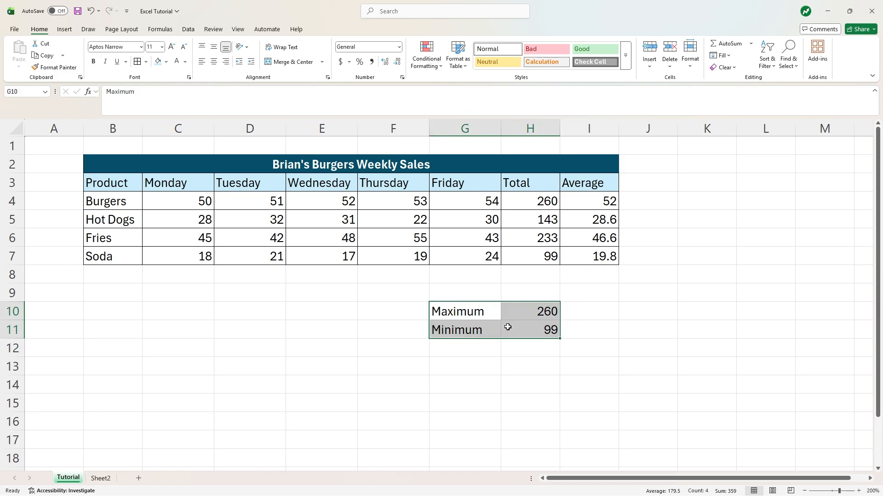
{"action": "left_click", "coordinate": [137, 62]}
{"action": "left_click_drag", "start_coordinate": [457, 311], "coordinate": [457, 330]}
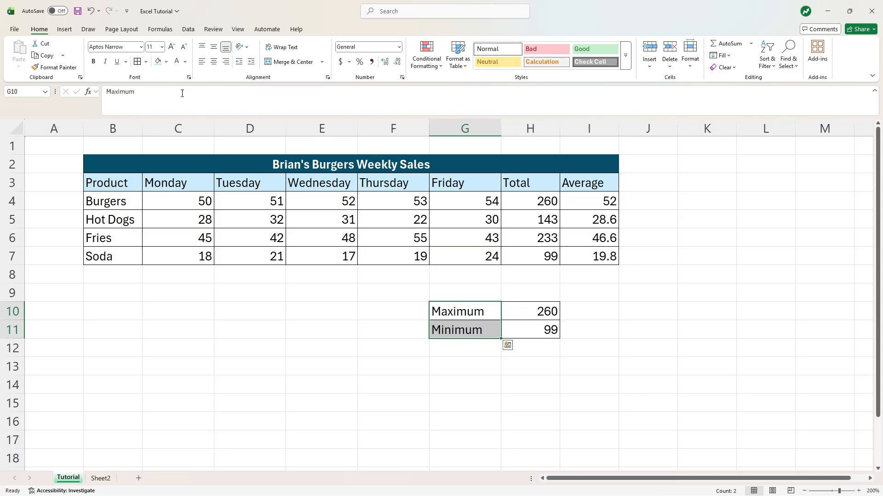
{"action": "left_click", "coordinate": [158, 61]}
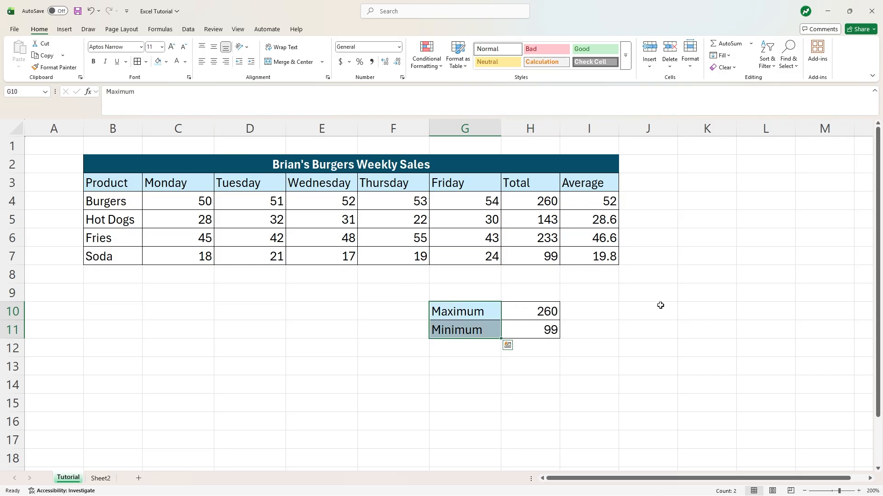
{"action": "left_click", "coordinate": [641, 328]}
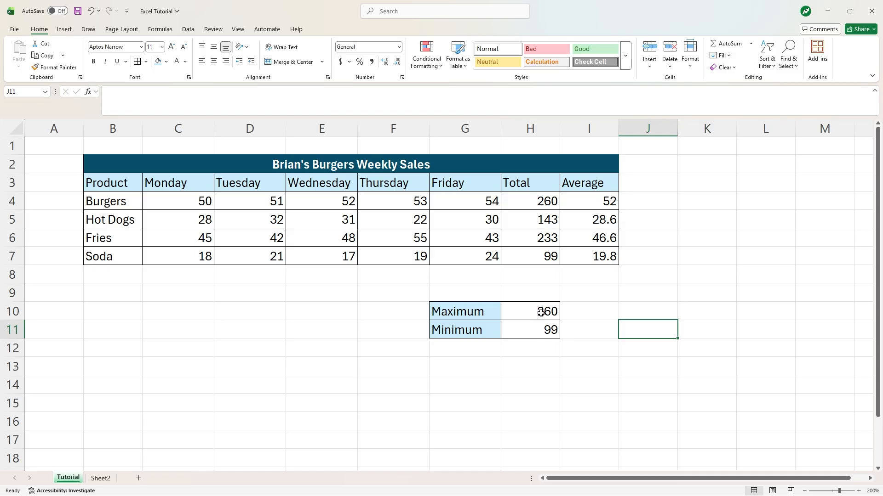
Delete only the contents of G10:H11 and undo the deletion.
{"action": "left_click_drag", "start_coordinate": [479, 310], "coordinate": [508, 329]}
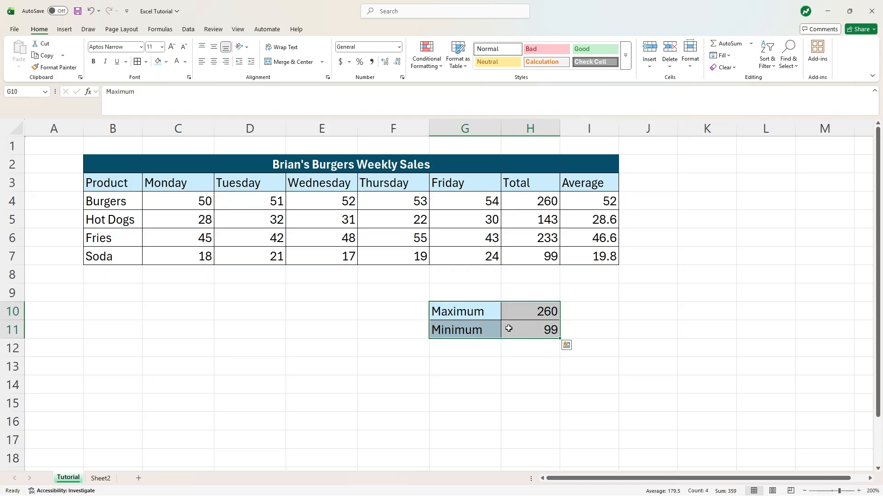
{"action": "key", "text": "Delete"}
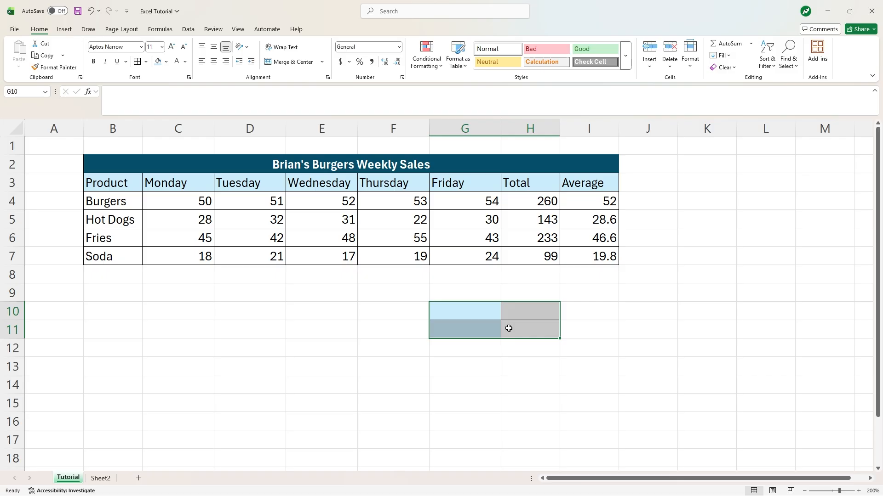
{"action": "left_click", "coordinate": [89, 12]}
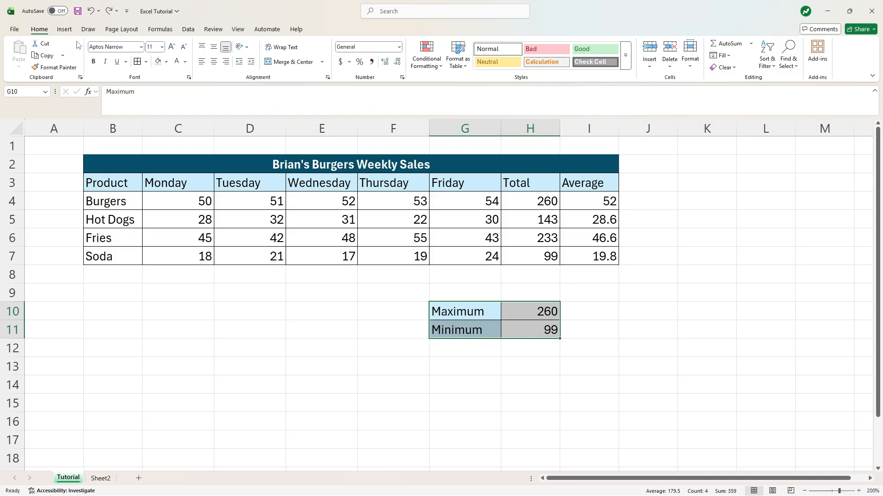
Clear everything, both contents and formatting, from the maximum and minimum cells G10:H11.
{"action": "left_click", "coordinate": [65, 29]}
{"action": "left_click", "coordinate": [86, 30]}
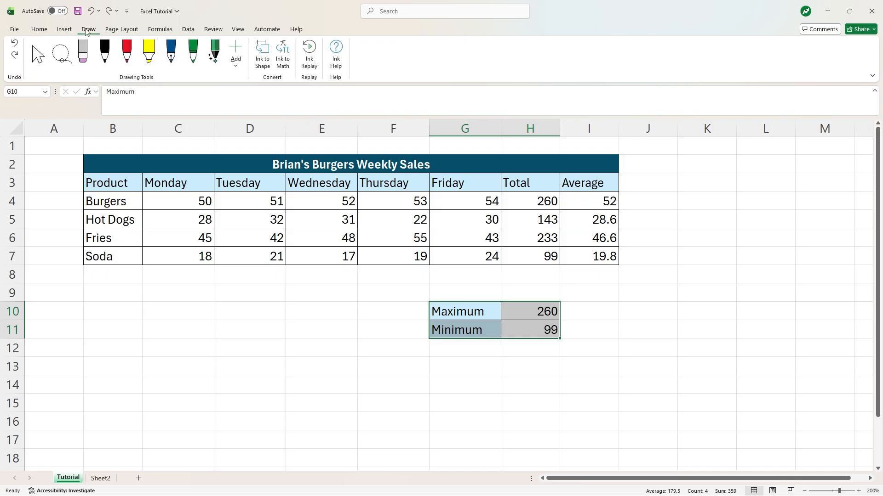
{"action": "left_click", "coordinate": [46, 32]}
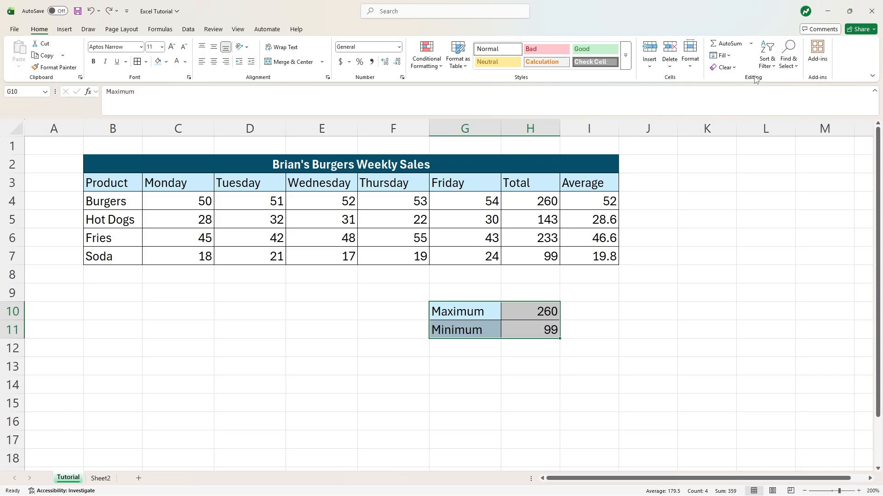
{"action": "left_click", "coordinate": [724, 67]}
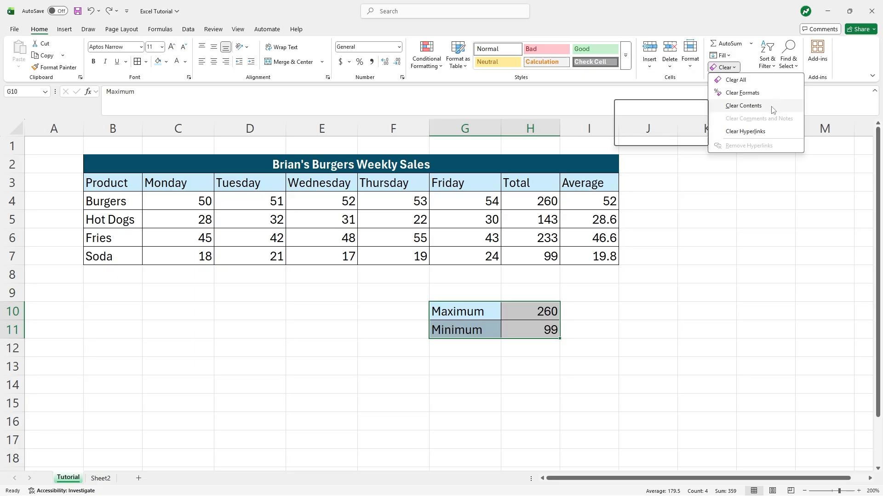
{"action": "left_click", "coordinate": [762, 87]}
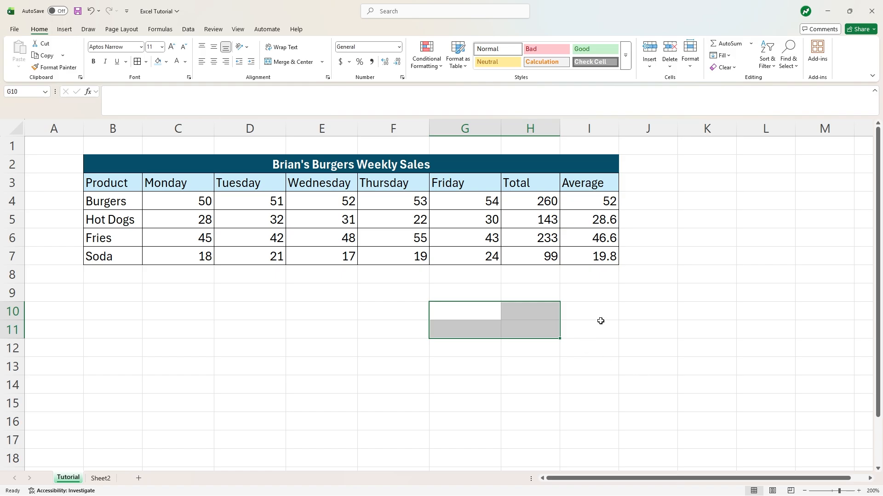
Clear the contents of the Average column I3:I7 and enter the new header Charity in I3.
{"action": "left_click", "coordinate": [590, 184]}
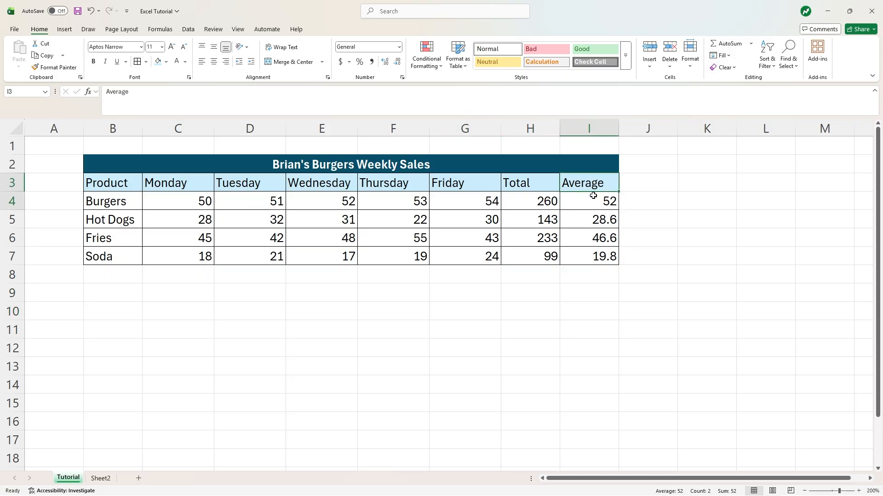
{"action": "left_click_drag", "start_coordinate": [593, 195], "coordinate": [592, 256]}
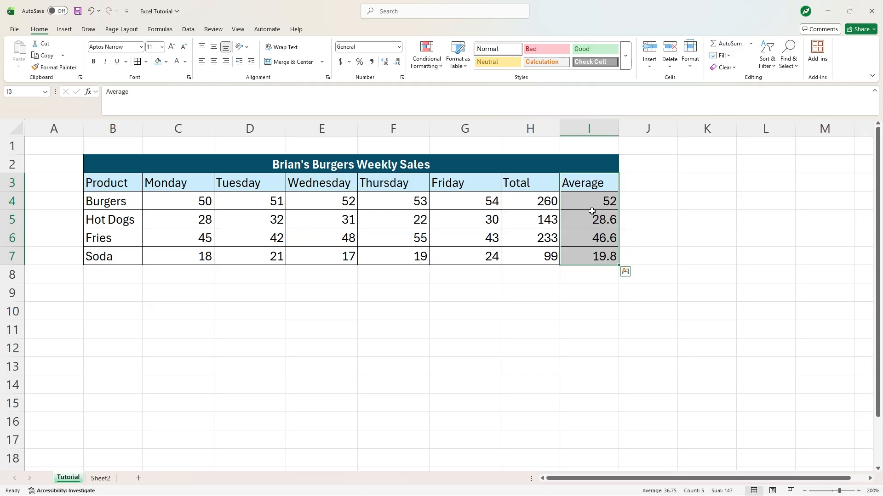
{"action": "right_click", "coordinate": [592, 211]}
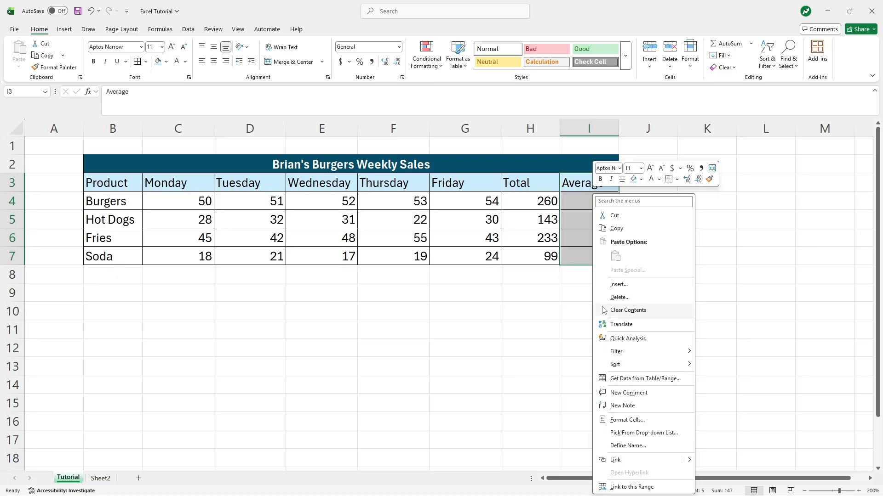
{"action": "left_click", "coordinate": [630, 312]}
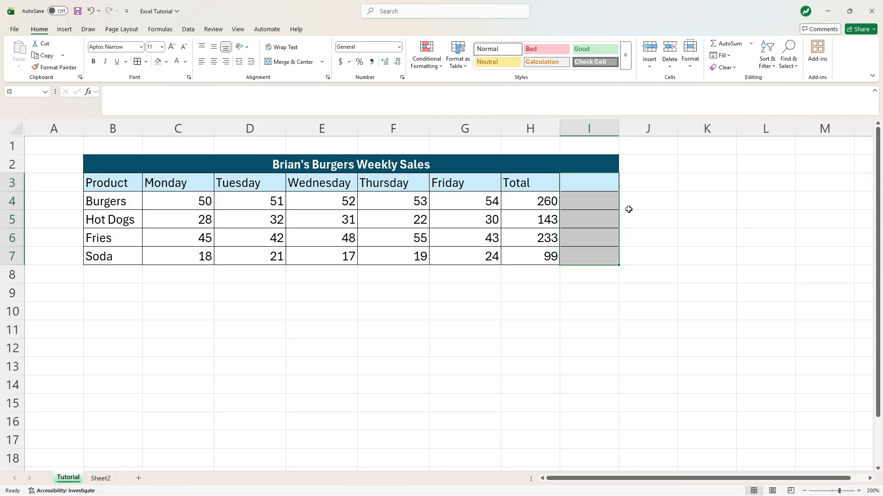
{"action": "left_click", "coordinate": [587, 190]}
{"action": "type", "text": "Charity"}
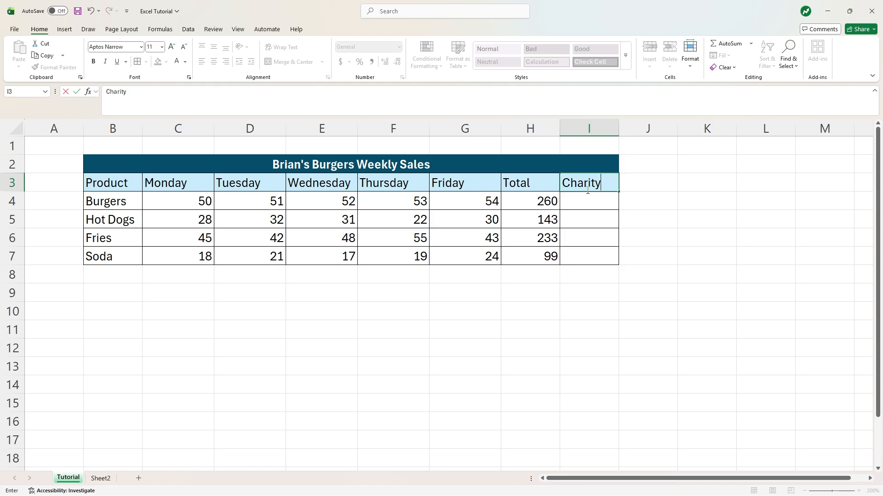
Fill the Total and Charity cells H4:I7 with the lightest gray theme color.
{"action": "left_click_drag", "start_coordinate": [547, 202], "coordinate": [590, 252]}
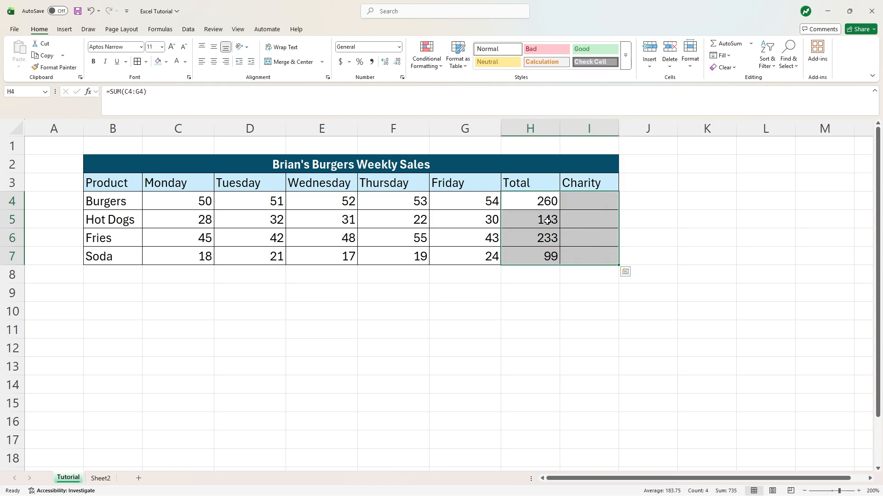
{"action": "left_click", "coordinate": [167, 63]}
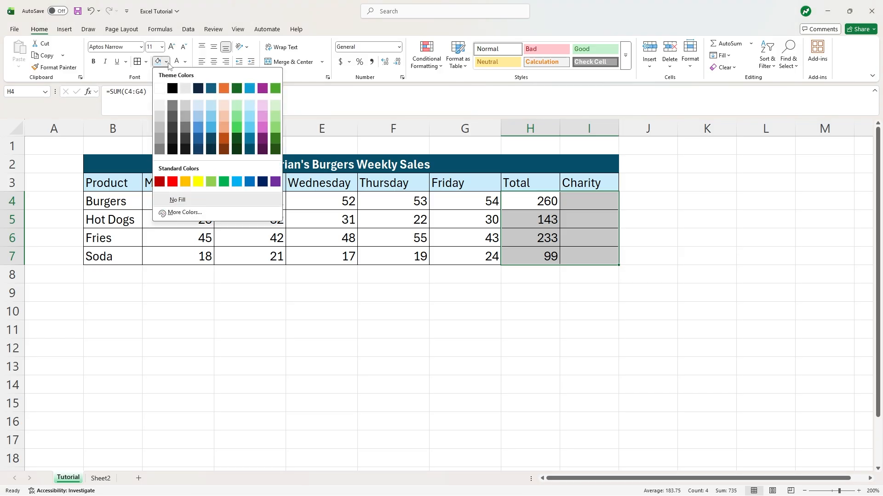
{"action": "left_click", "coordinate": [159, 107]}
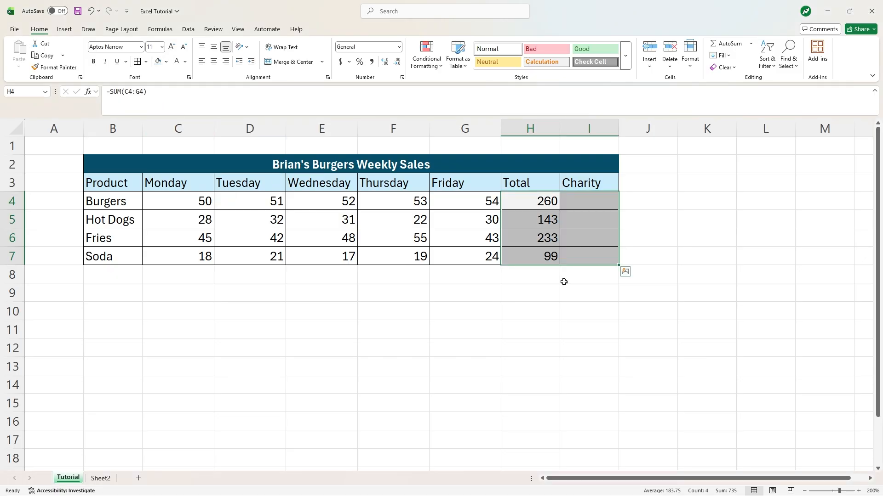
{"action": "left_click", "coordinate": [589, 278]}
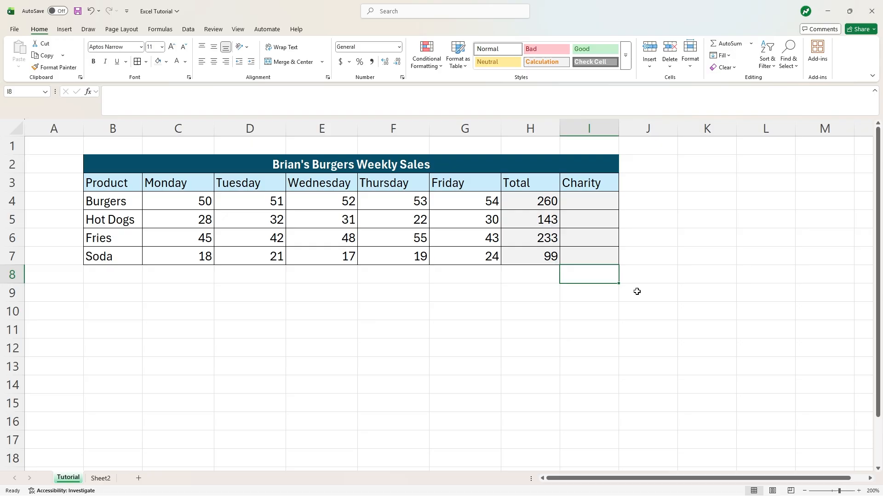
Enter the header Donation in K3, beside the sales table.
{"action": "left_click", "coordinate": [697, 187]}
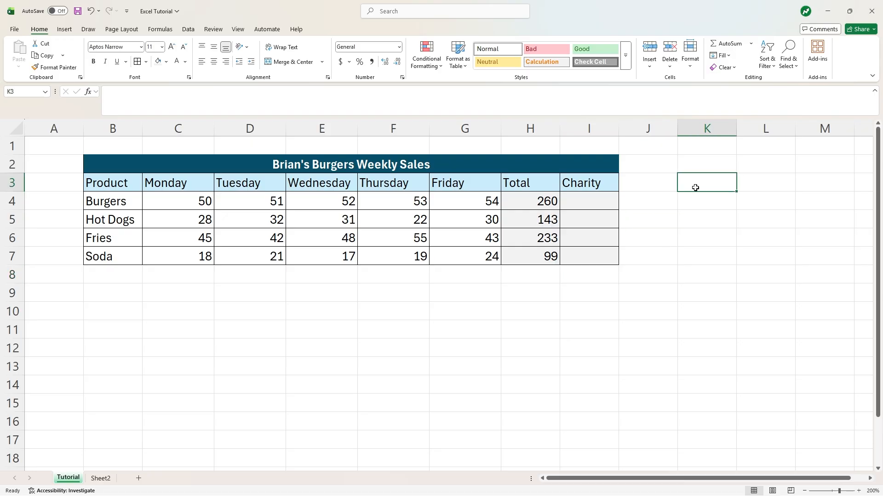
{"action": "type", "text": "Do"}
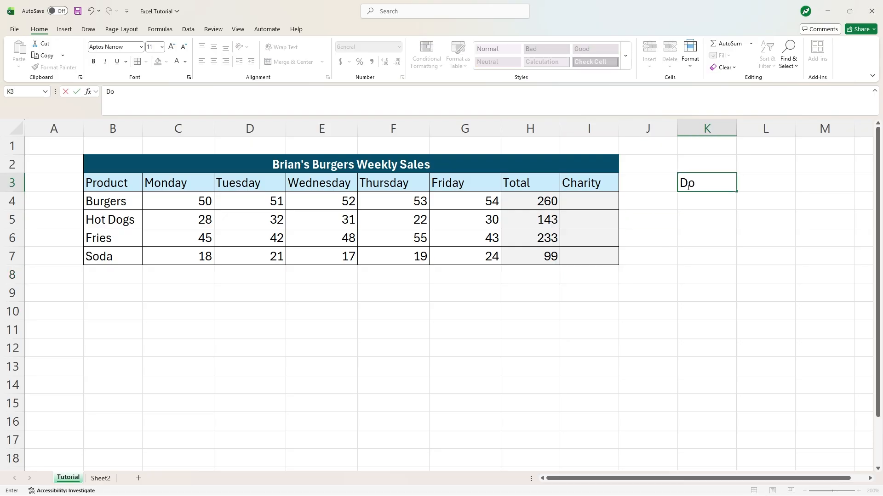
{"action": "type", "text": "nation"}
{"action": "key", "text": "Return"}
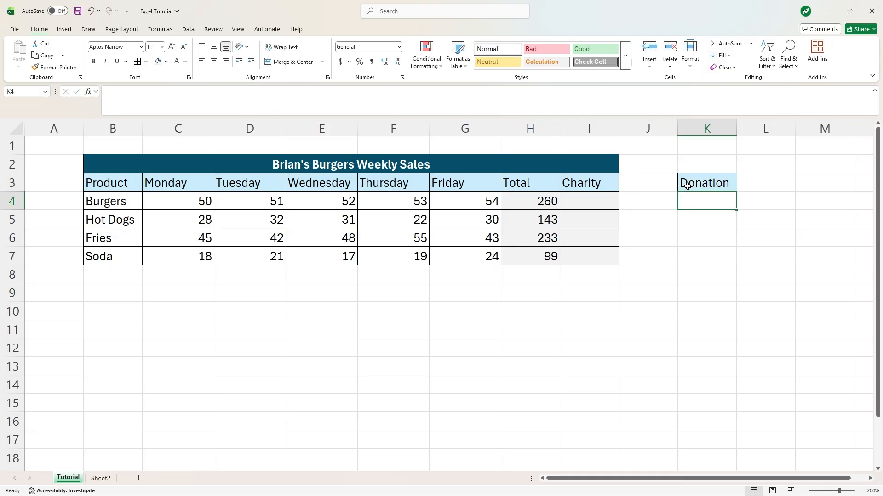
Enter 0.5 in K4 under the Donation header and format it as Accounting with two decimal places and the $ symbol.
{"action": "type", "text": "."}
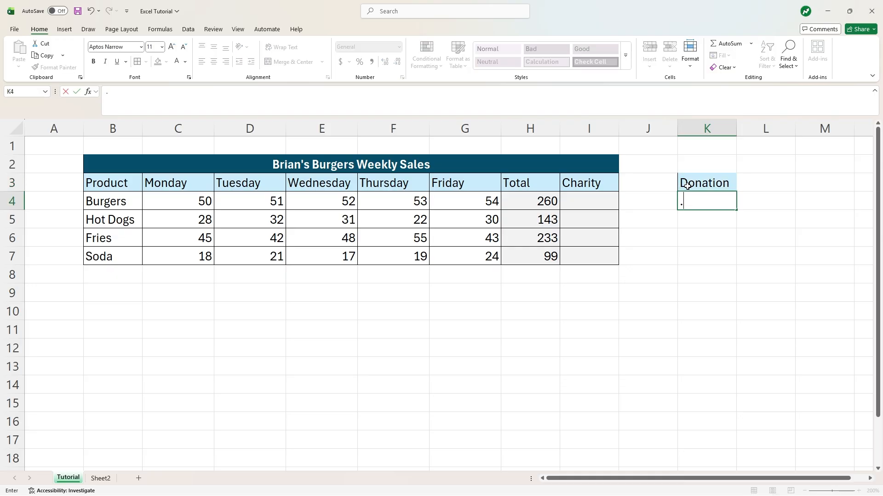
{"action": "type", "text": "5"}
{"action": "key", "text": "Return"}
{"action": "left_click", "coordinate": [725, 202]}
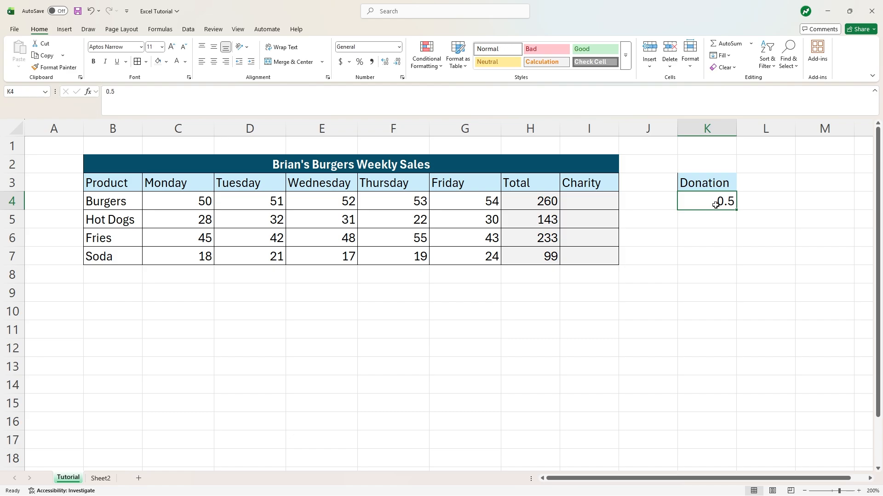
{"action": "left_click", "coordinate": [401, 78]}
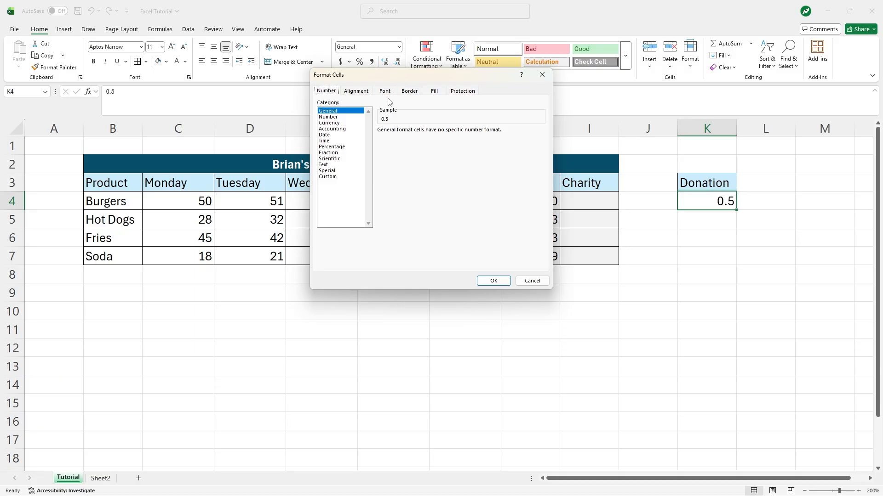
{"action": "left_click", "coordinate": [332, 130]}
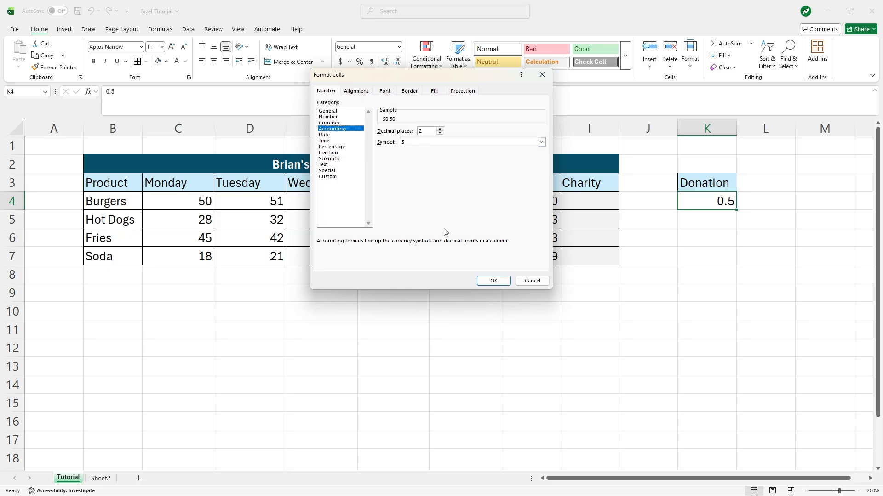
{"action": "left_click", "coordinate": [495, 281]}
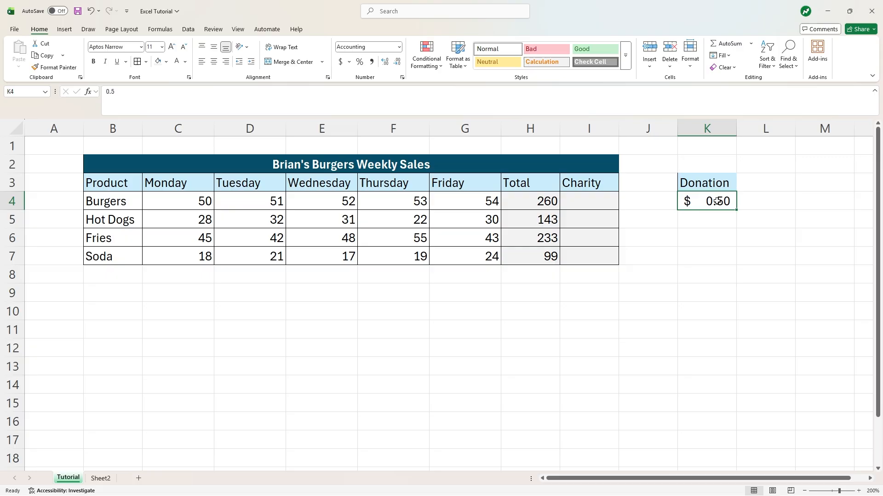
Add all borders to the Donation header and its amount in K3:K4.
{"action": "left_click_drag", "start_coordinate": [720, 184], "coordinate": [720, 201]}
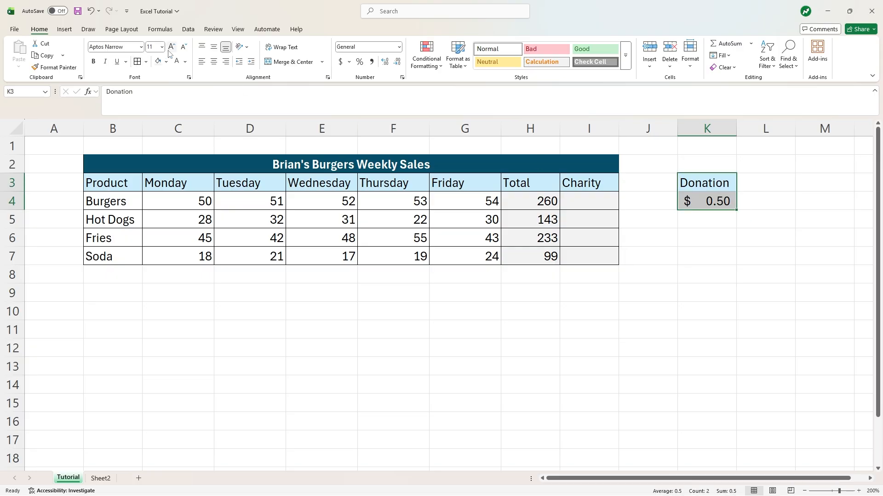
{"action": "left_click", "coordinate": [141, 63]}
{"action": "left_click", "coordinate": [693, 236]}
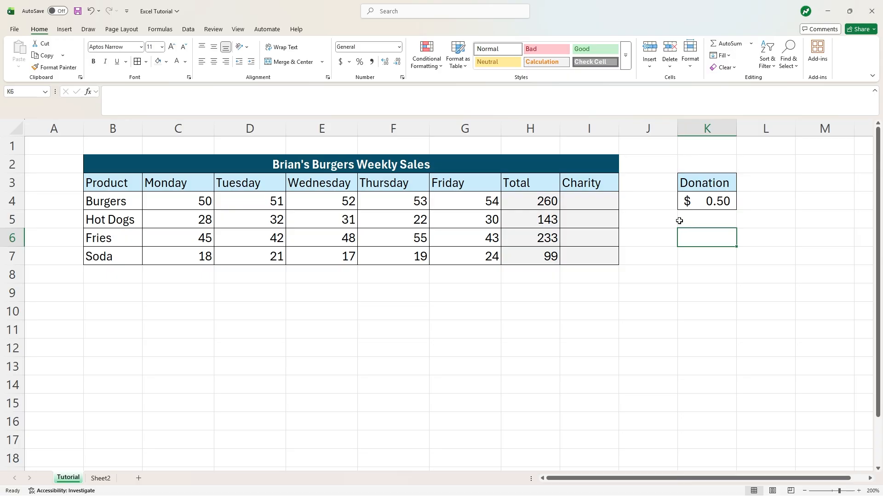
Calculate the Burgers charity amount in I4 with =H4*K4 and fill the formula down through I7.
{"action": "left_click", "coordinate": [602, 196]}
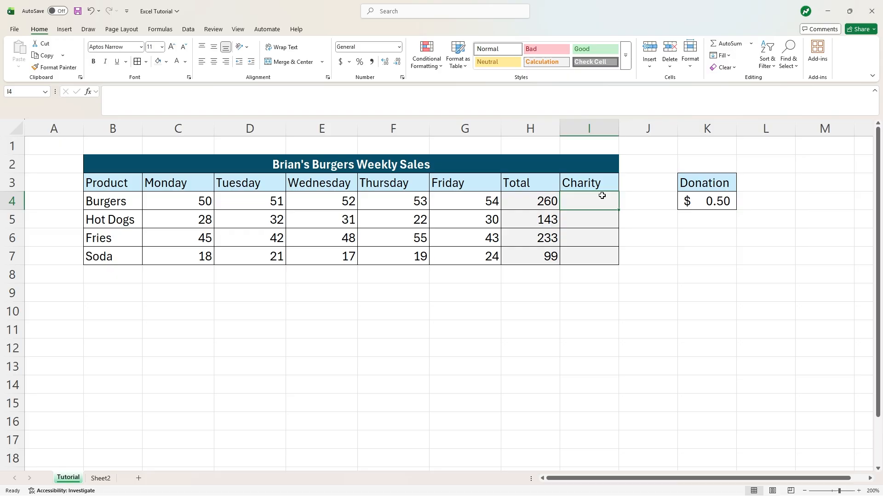
{"action": "type", "text": "="}
{"action": "left_click", "coordinate": [544, 199]}
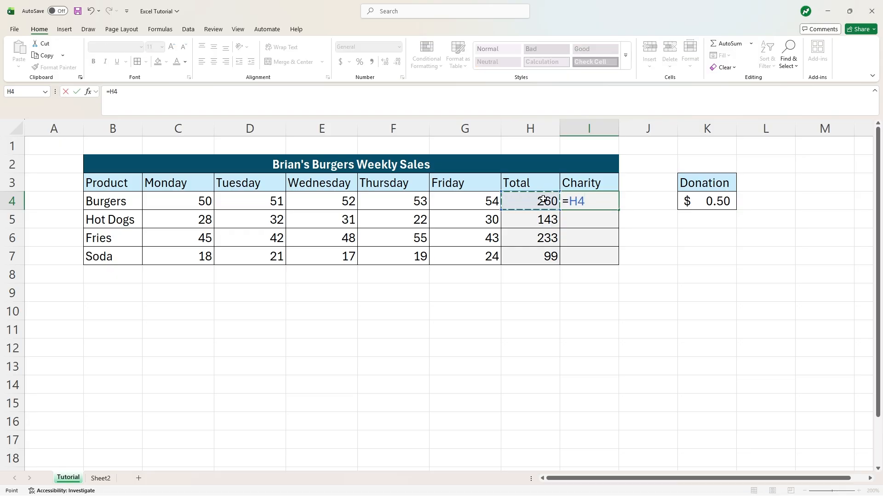
{"action": "type", "text": "*"}
{"action": "left_click", "coordinate": [716, 202]}
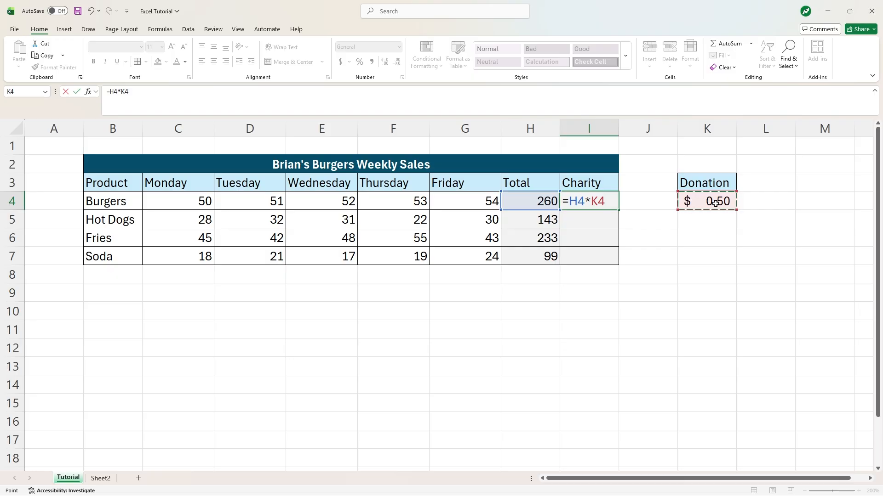
{"action": "key", "text": "Return"}
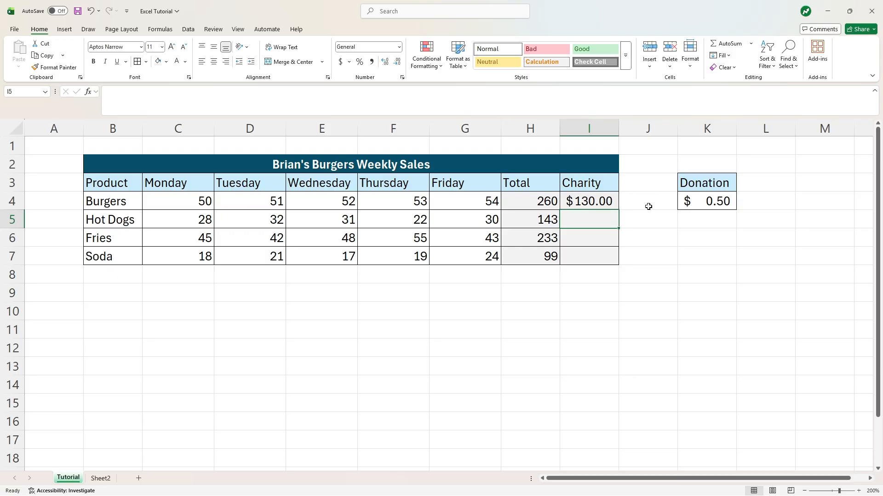
{"action": "left_click", "coordinate": [614, 201]}
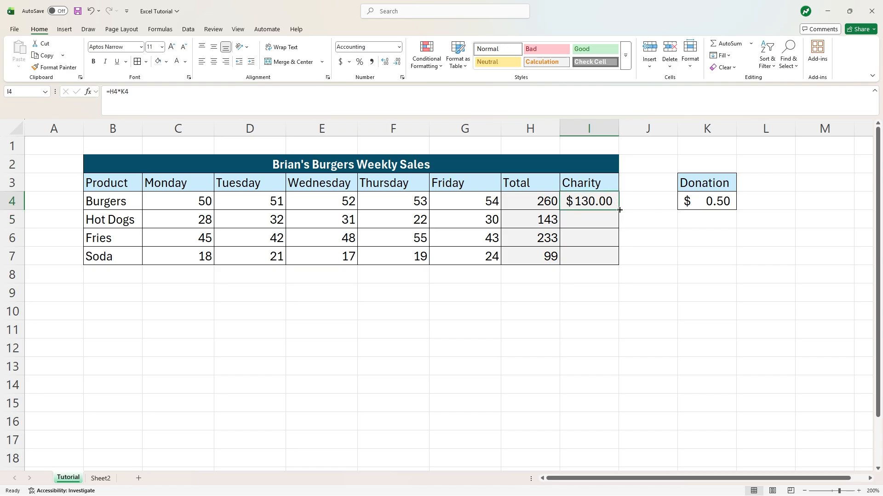
{"action": "left_click_drag", "start_coordinate": [618, 210], "coordinate": [614, 262]}
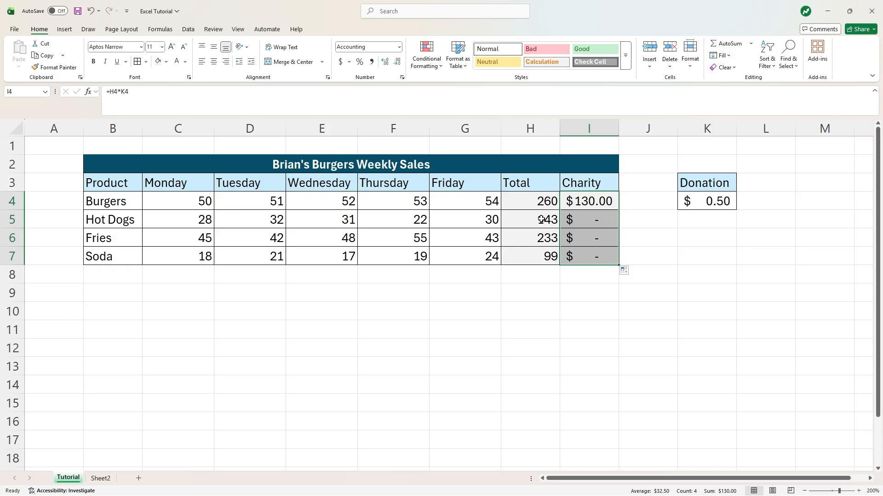
Examine the formulas in Charity cells I4:I6 and compare which total and donation cells each one references.
{"action": "left_click", "coordinate": [593, 201]}
{"action": "double_click", "coordinate": [594, 201]}
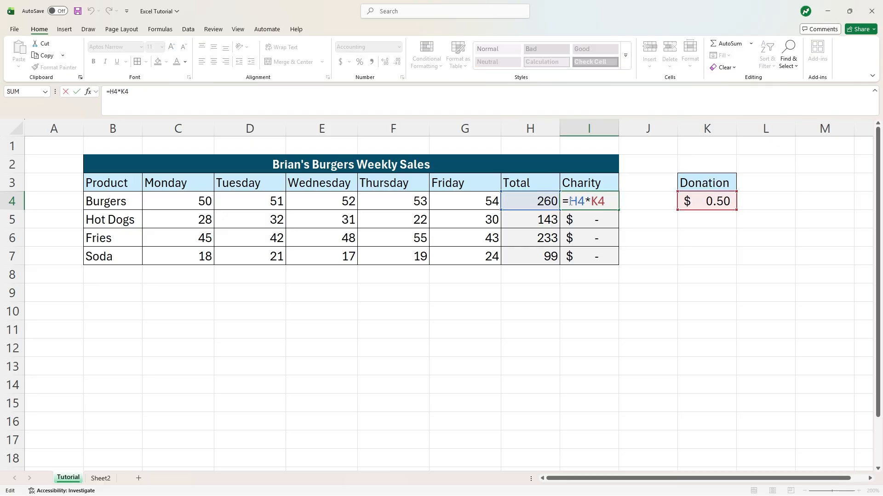
{"action": "key", "text": "Return"}
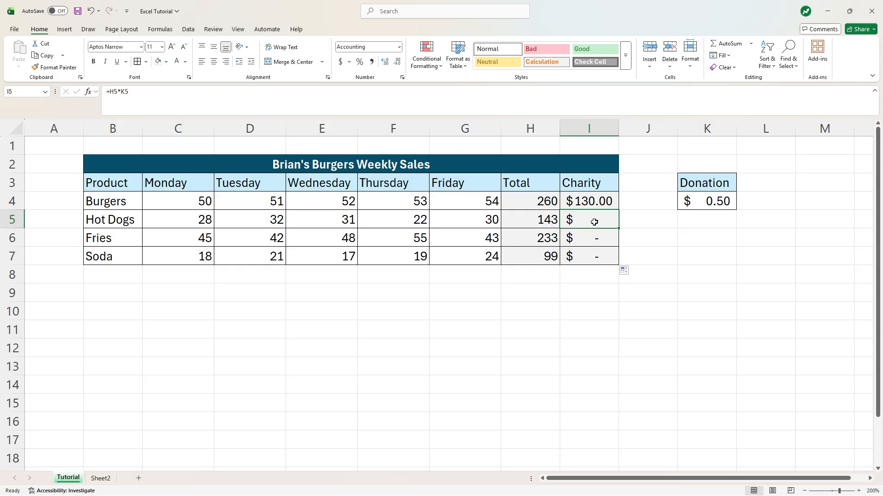
{"action": "double_click", "coordinate": [594, 222]}
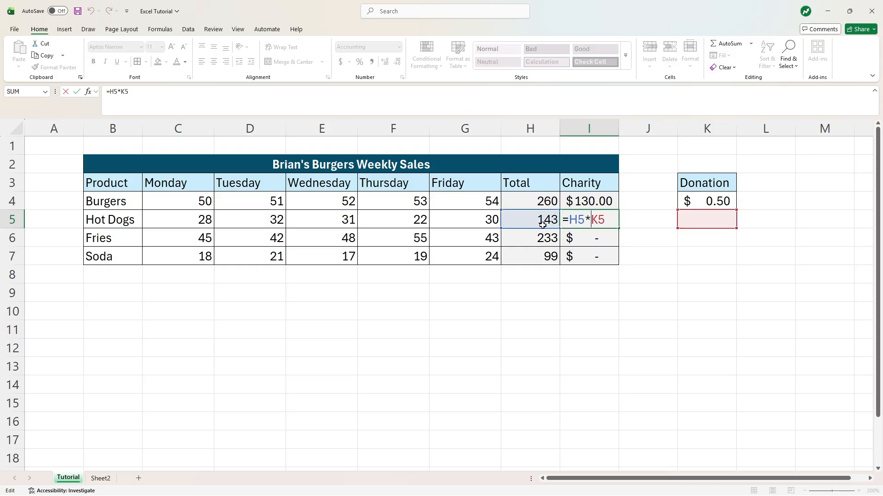
{"action": "key", "text": "Escape"}
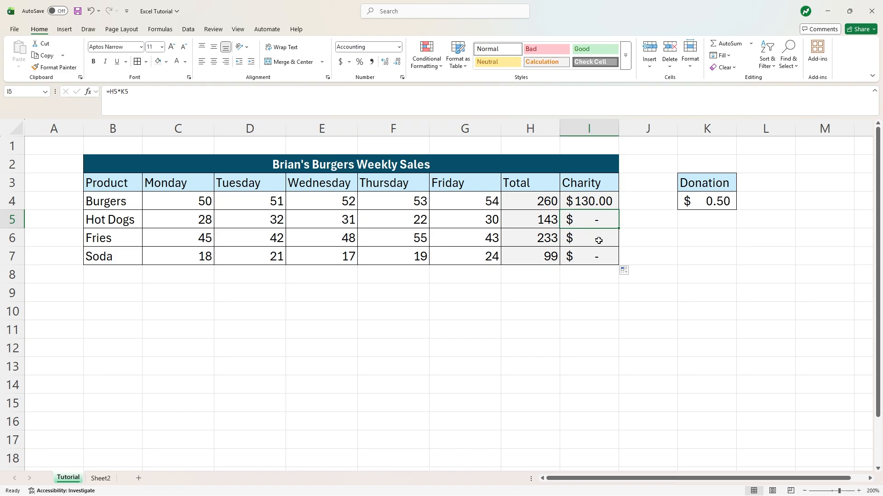
{"action": "double_click", "coordinate": [598, 240]}
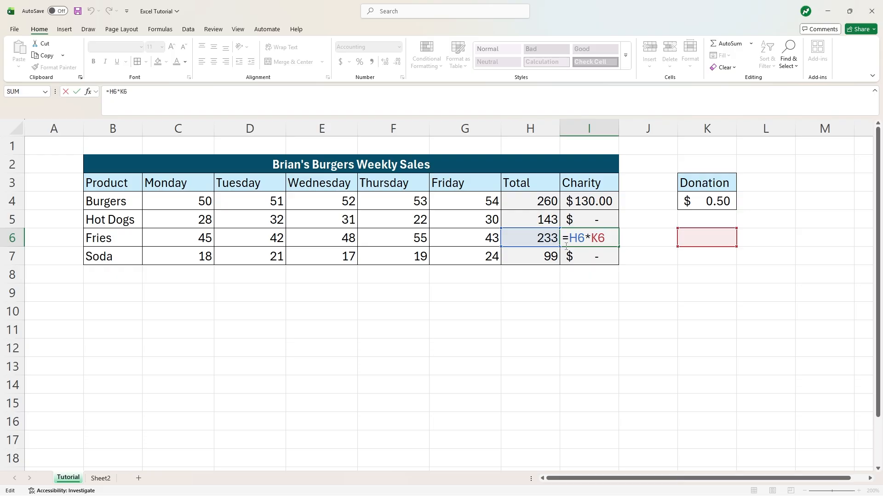
{"action": "left_click", "coordinate": [598, 237]}
{"action": "left_click", "coordinate": [591, 219]}
{"action": "double_click", "coordinate": [590, 220]}
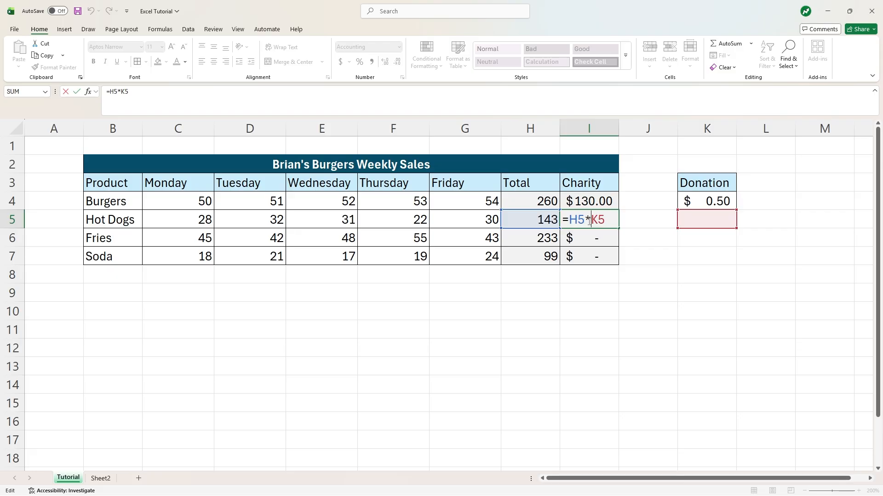
{"action": "left_click", "coordinate": [588, 199]}
{"action": "double_click", "coordinate": [588, 202]}
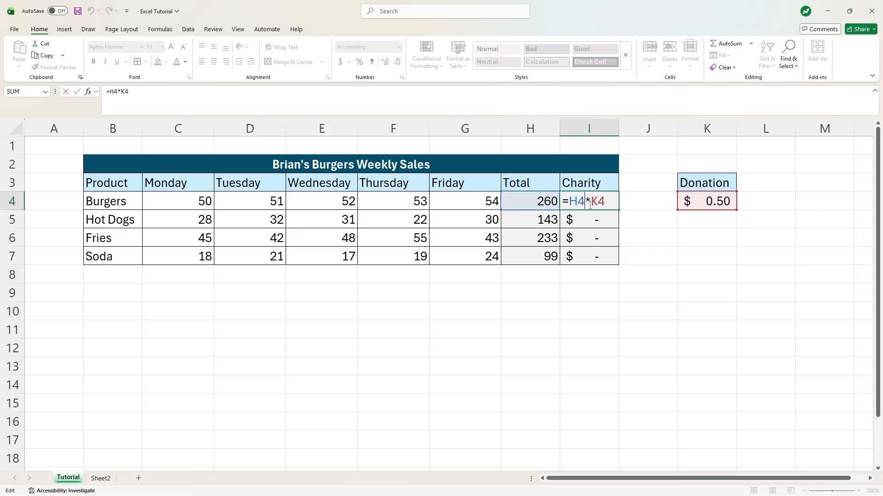
{"action": "left_click", "coordinate": [589, 219]}
{"action": "double_click", "coordinate": [591, 220]}
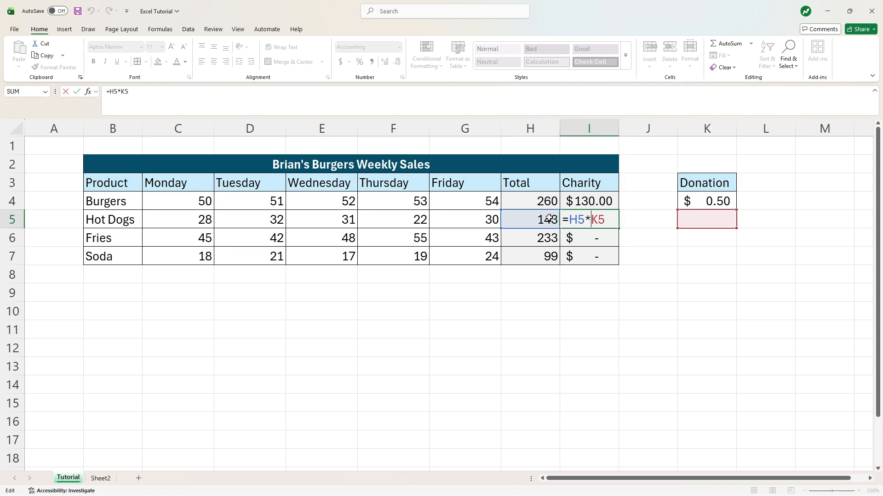
{"action": "key", "text": "ctrl+Return"}
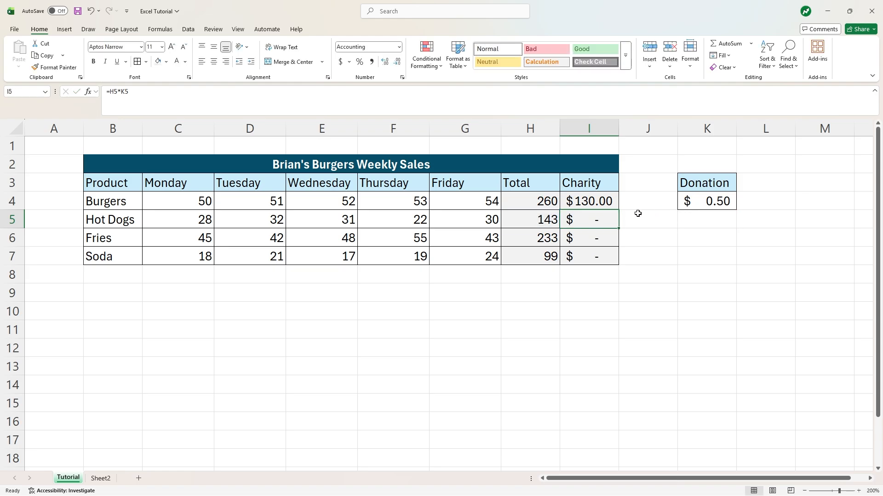
{"action": "double_click", "coordinate": [596, 203]}
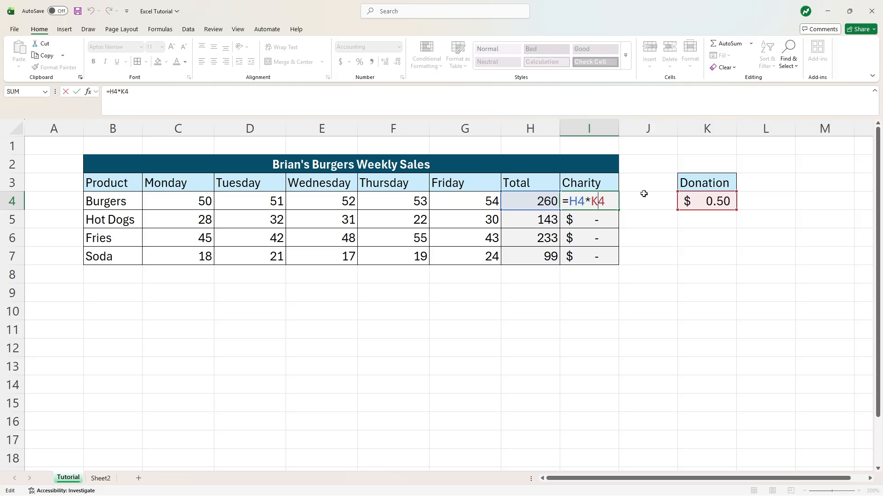
{"action": "key", "text": "ctrl+Return"}
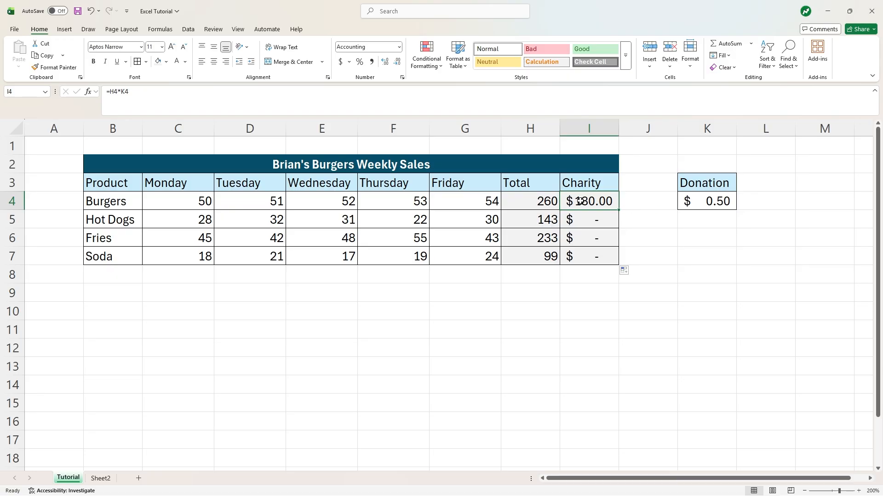
Edit the I4 formula to =H4*$K$4, locking the donation cell, and fill it down through I7.
{"action": "left_click", "coordinate": [124, 94]}
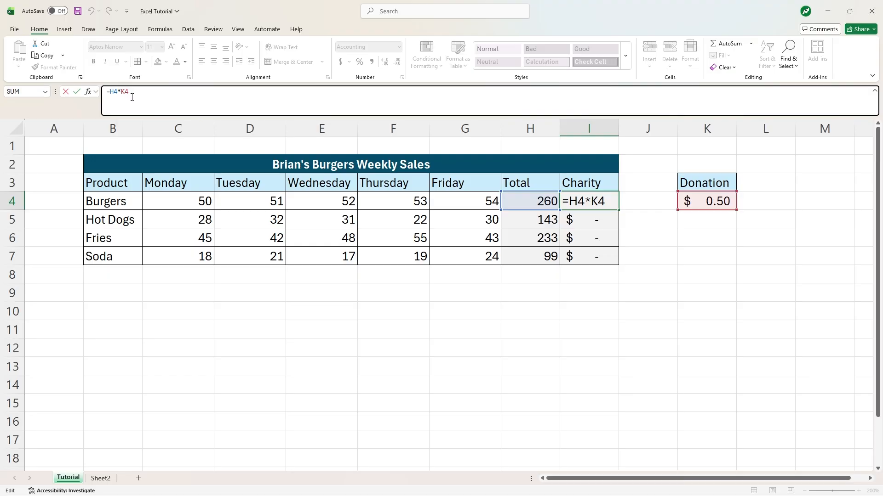
{"action": "type", "text": "$K$"}
{"action": "key", "text": "Return"}
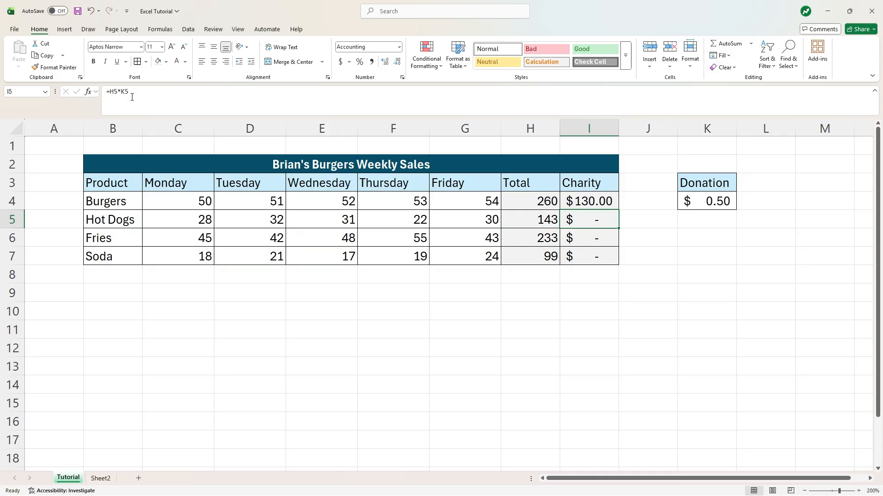
{"action": "left_click", "coordinate": [596, 202]}
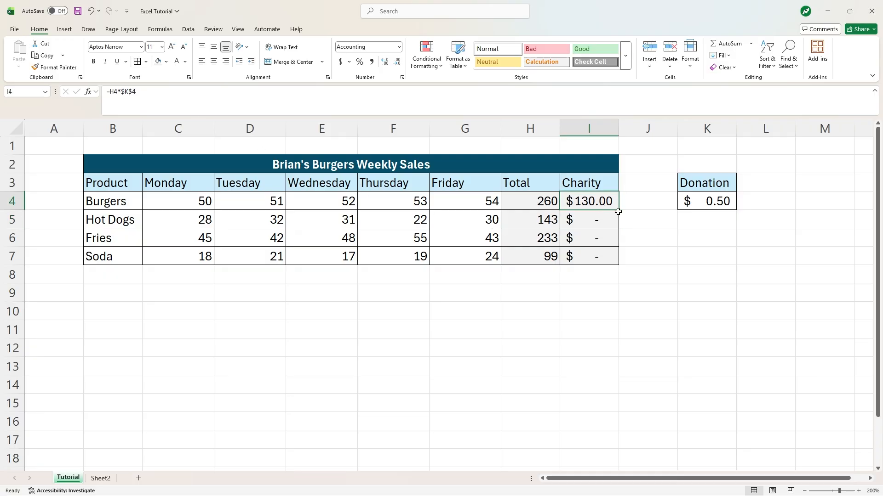
{"action": "left_click_drag", "start_coordinate": [619, 211], "coordinate": [619, 265]}
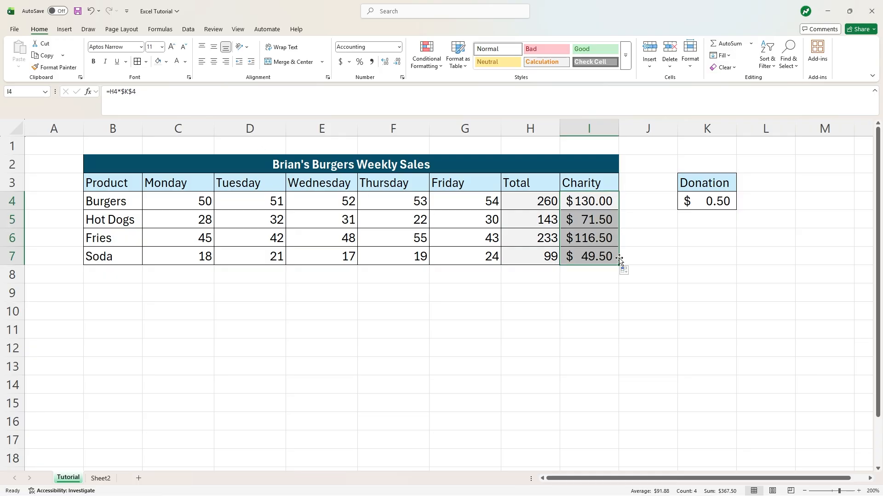
Inspect the references in the Soda charity formula in I7, and undo the fill and the absolute reference edit in I4.
{"action": "left_click", "coordinate": [600, 257]}
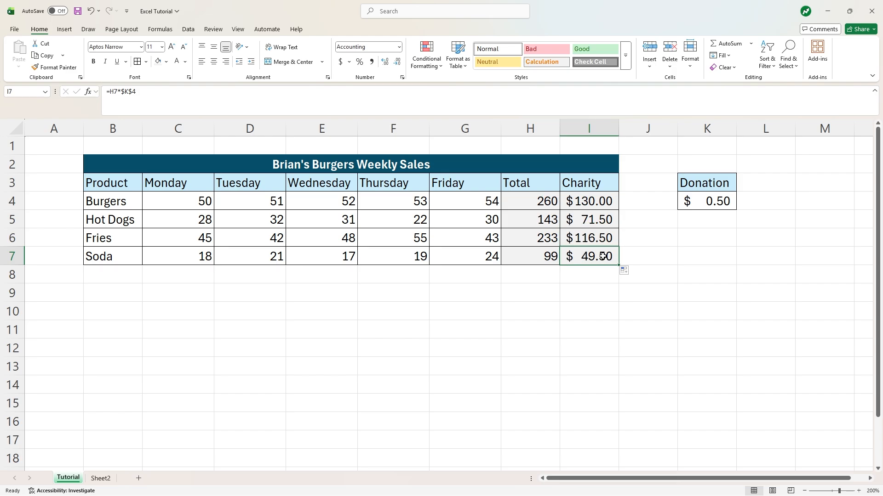
{"action": "double_click", "coordinate": [600, 257]}
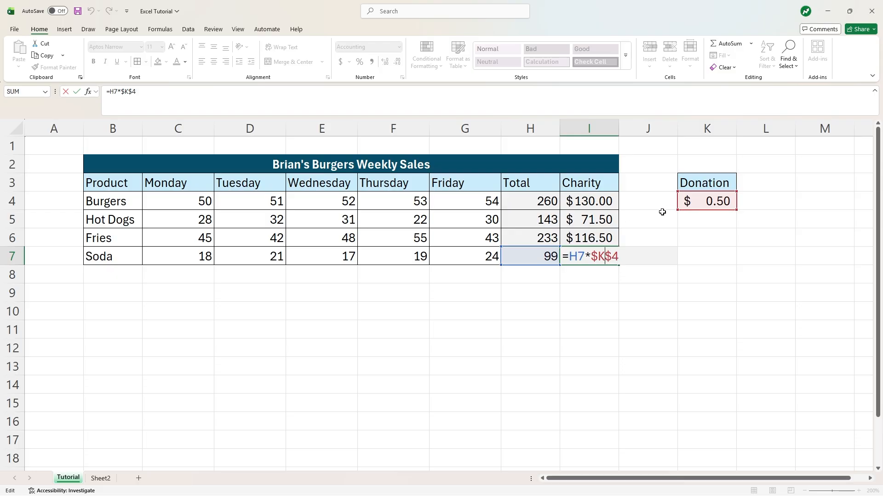
{"action": "key", "text": "ctrl+Return"}
{"action": "key", "text": "ctrl+z"}
{"action": "key", "text": "ctrl+z"}
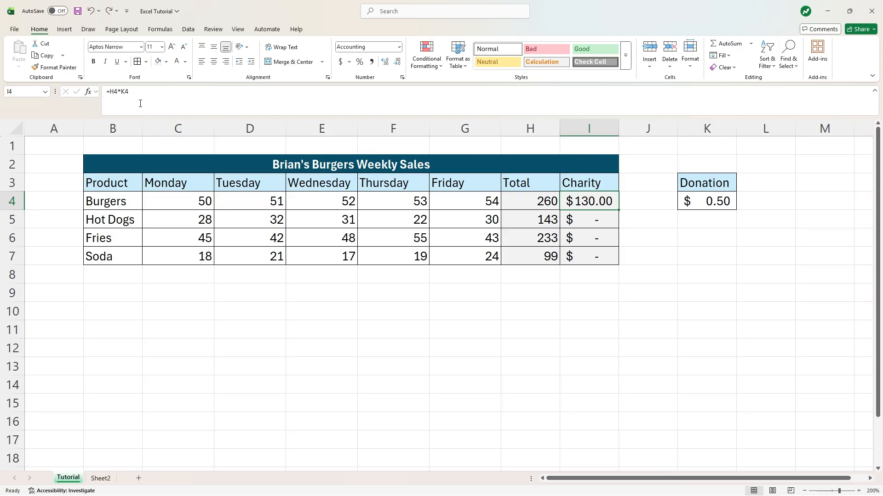
Convert K4 in the I4 formula to the absolute reference $K$4 and copy the formula down through I7.
{"action": "left_click", "coordinate": [125, 92]}
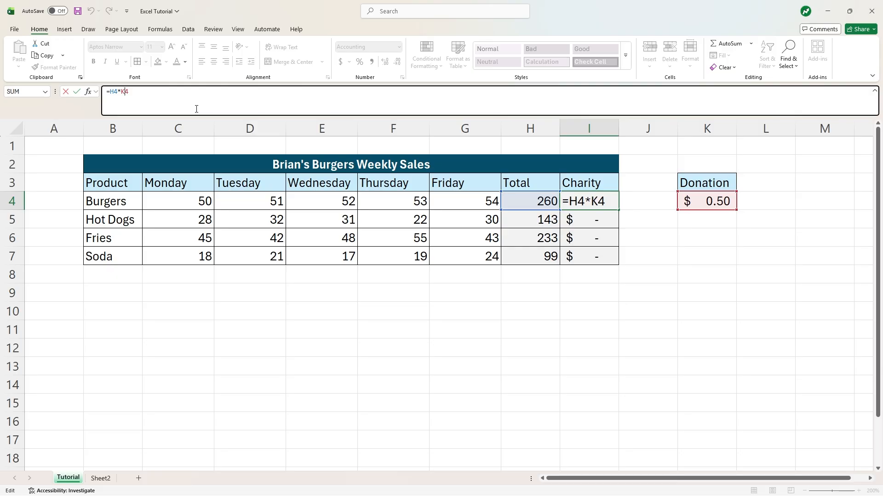
{"action": "key", "text": "F4"}
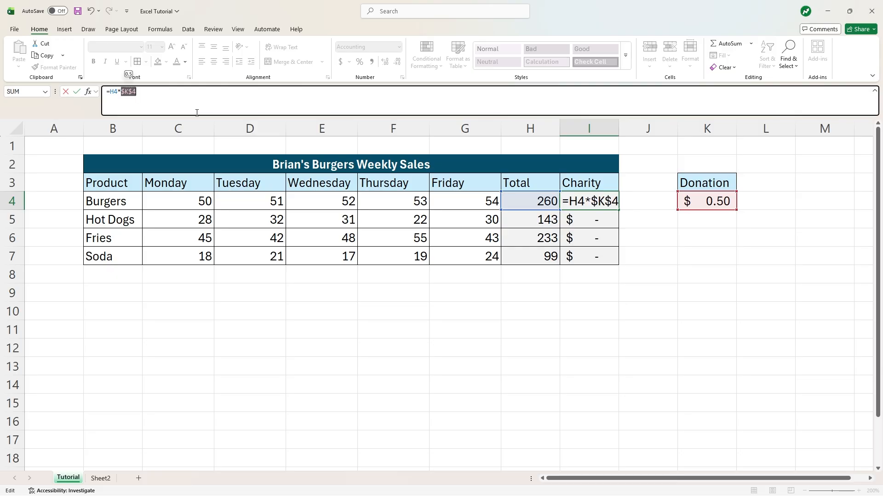
{"action": "key", "text": "Return"}
{"action": "left_click", "coordinate": [604, 202]}
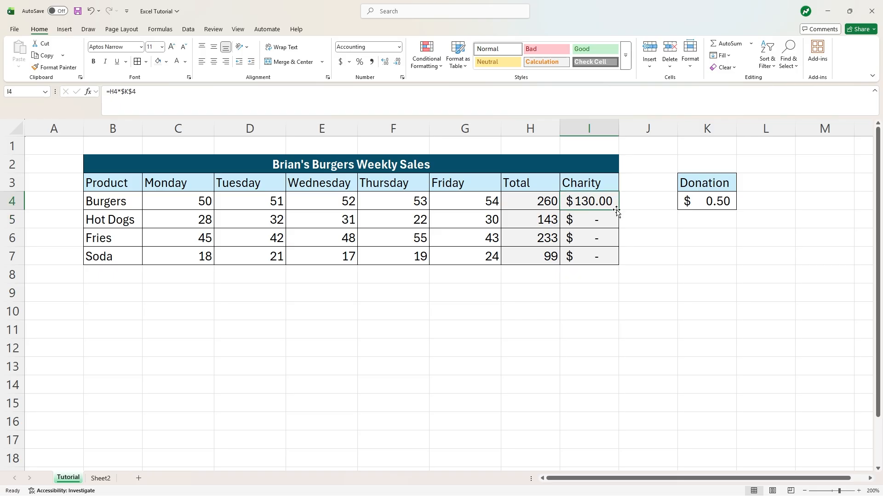
{"action": "left_click_drag", "start_coordinate": [617, 211], "coordinate": [614, 261]}
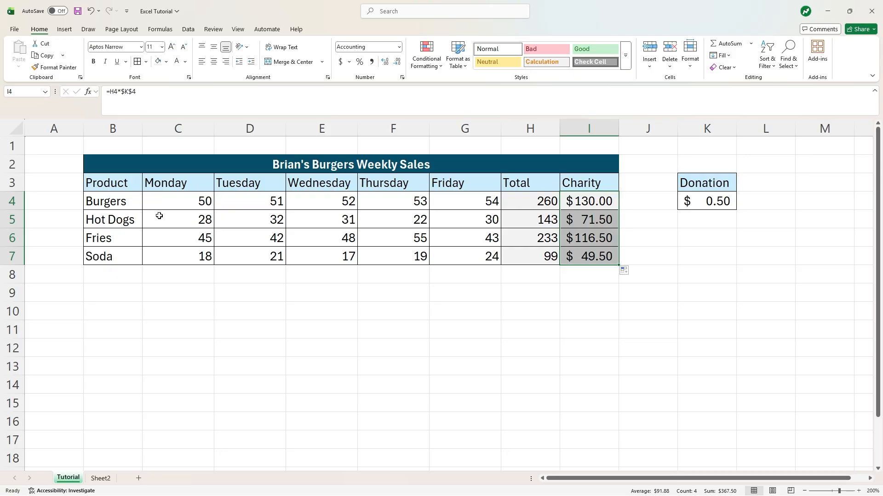
Insert a recommended Stacked Column chart from the product and weekday sales data in B3:G7.
{"action": "left_click", "coordinate": [125, 189]}
{"action": "left_click_drag", "start_coordinate": [125, 188], "coordinate": [451, 246]}
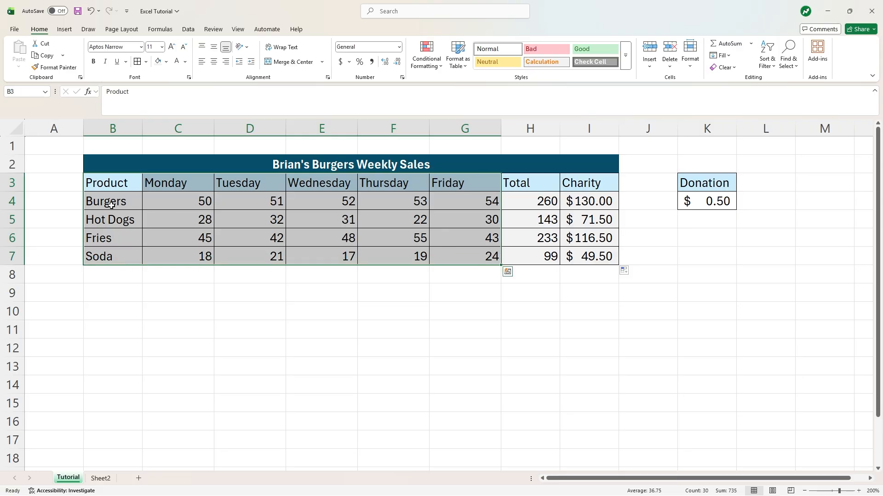
{"action": "left_click", "coordinate": [65, 29]}
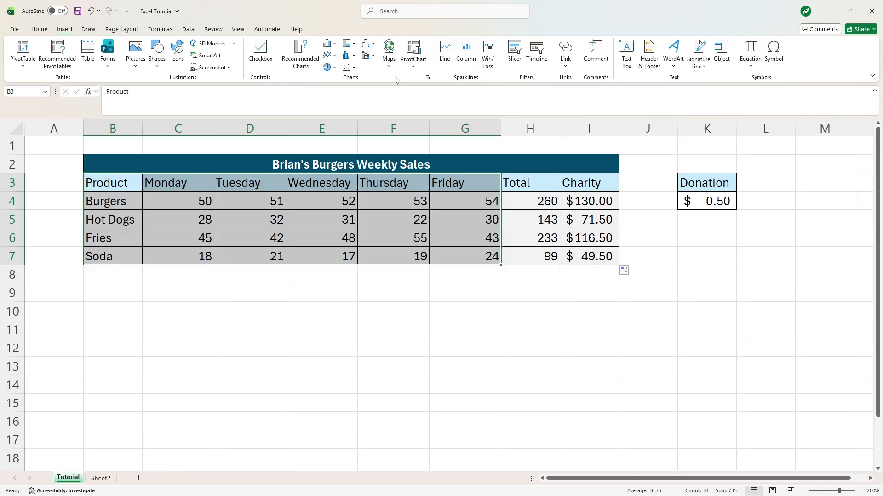
{"action": "left_click", "coordinate": [302, 54]}
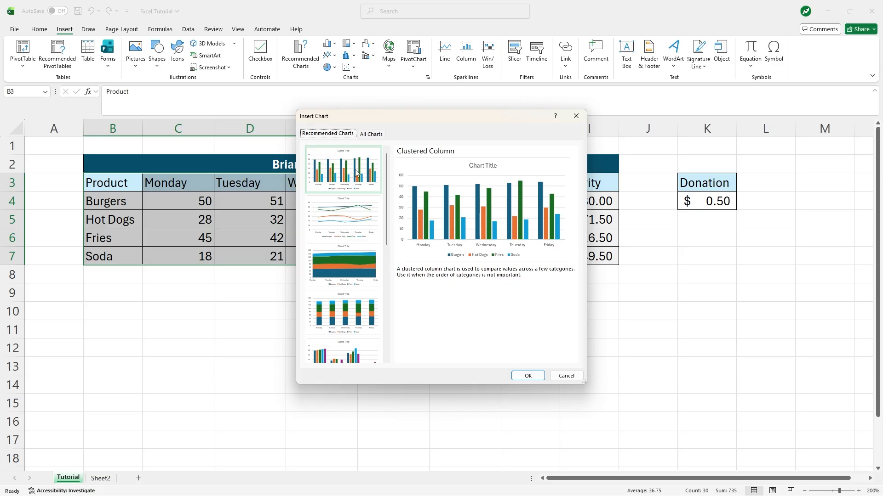
{"action": "scroll", "coordinate": [346, 179], "scroll_direction": "down", "scroll_amount": 3}
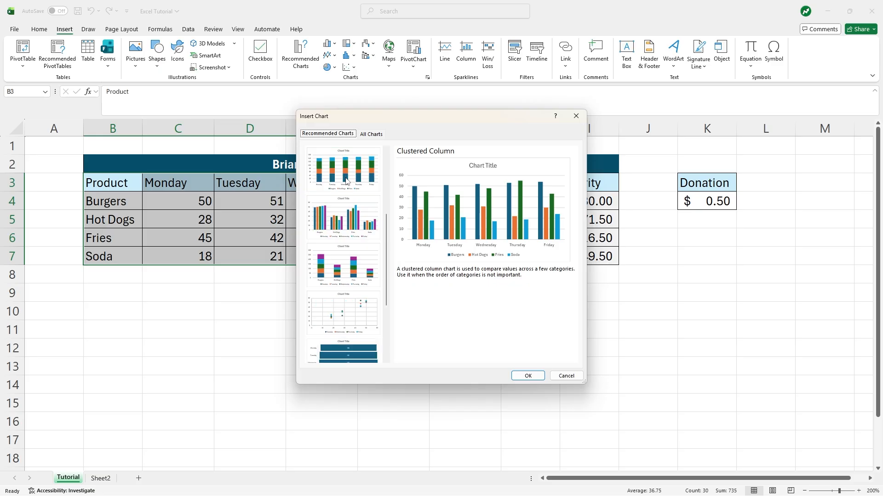
{"action": "scroll", "coordinate": [361, 230], "scroll_direction": "up", "scroll_amount": 3}
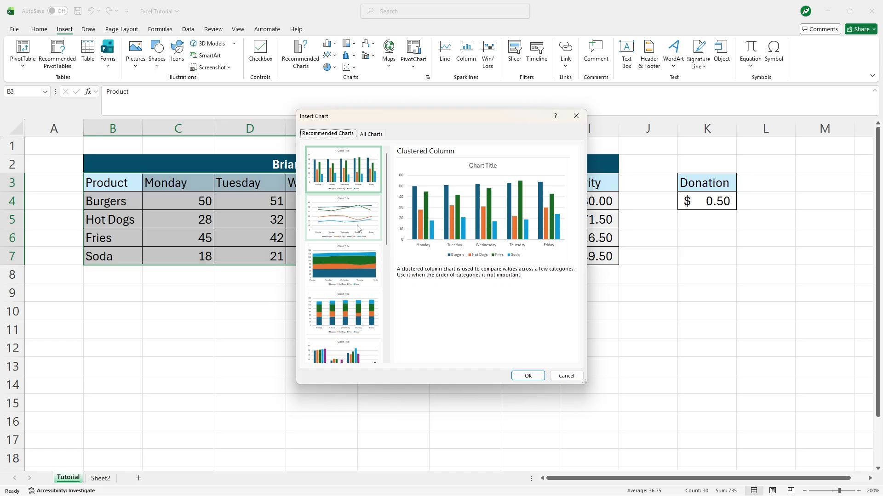
{"action": "left_click", "coordinate": [353, 310]}
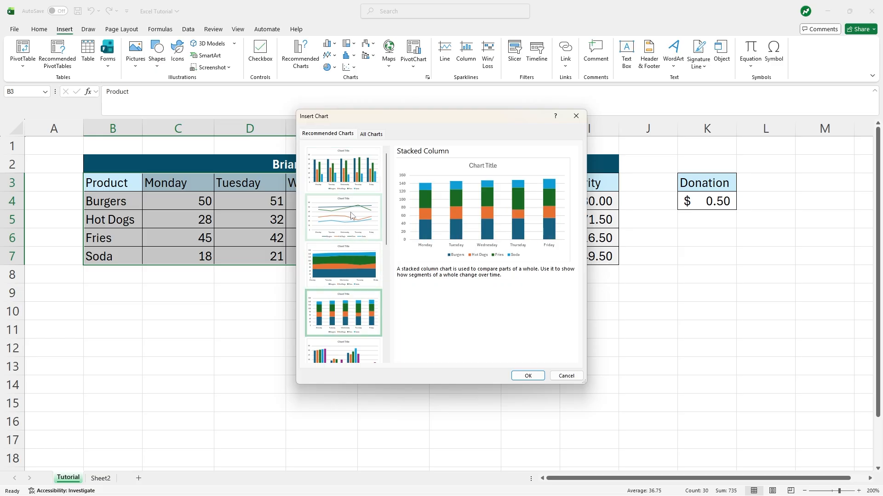
{"action": "left_click", "coordinate": [528, 376]}
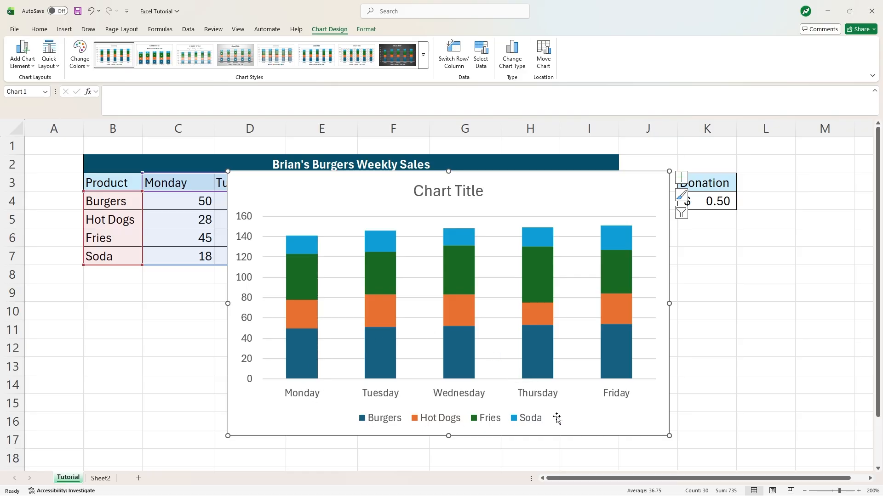
Replace the chart's placeholder title with "Weekly Sales".
{"action": "mouse_move", "coordinate": [313, 274]}
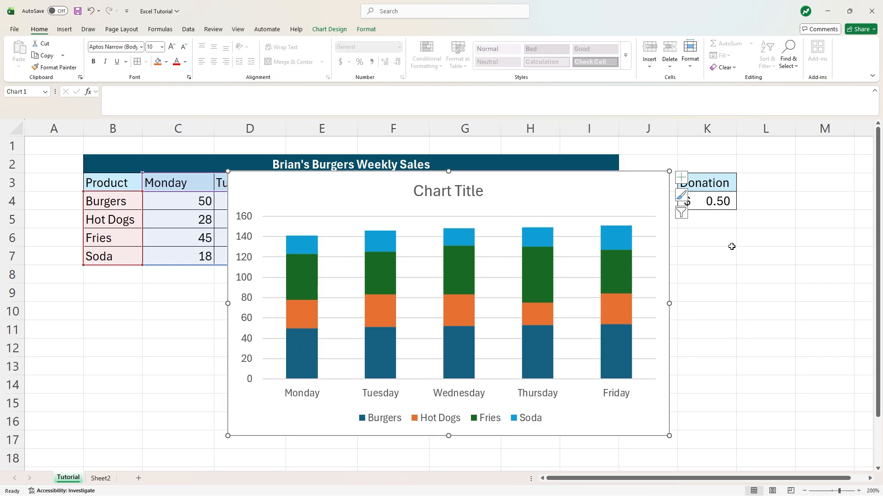
{"action": "left_click", "coordinate": [731, 250]}
{"action": "left_click", "coordinate": [465, 192]}
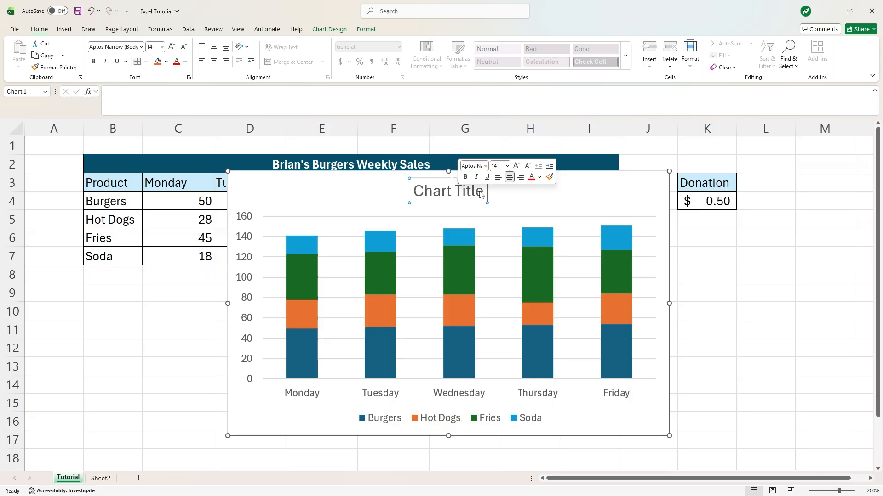
{"action": "double_click", "coordinate": [459, 191]}
{"action": "left_click", "coordinate": [482, 191]}
{"action": "left_click_drag", "start_coordinate": [480, 191], "coordinate": [420, 193]}
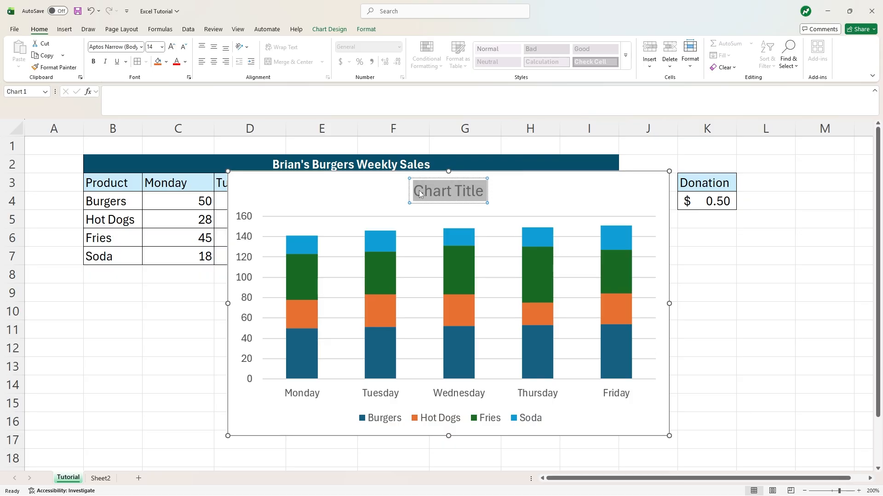
{"action": "type", "text": "W"}
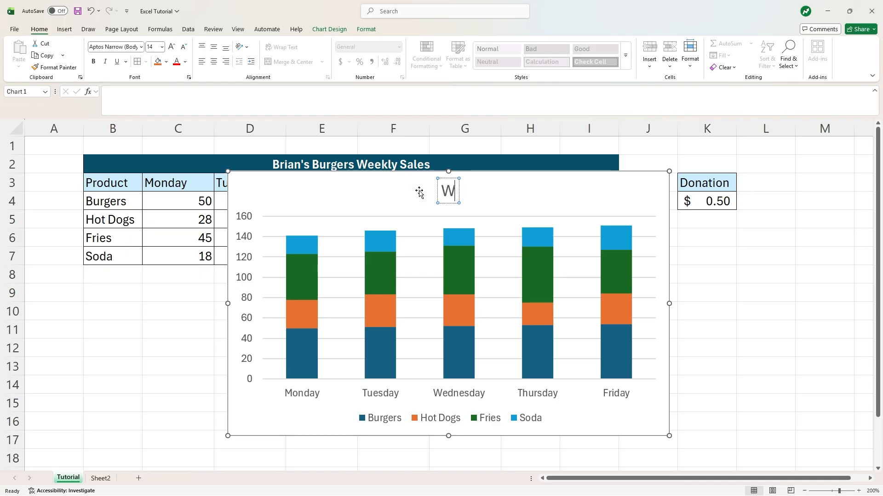
{"action": "type", "text": "eekly Sales"}
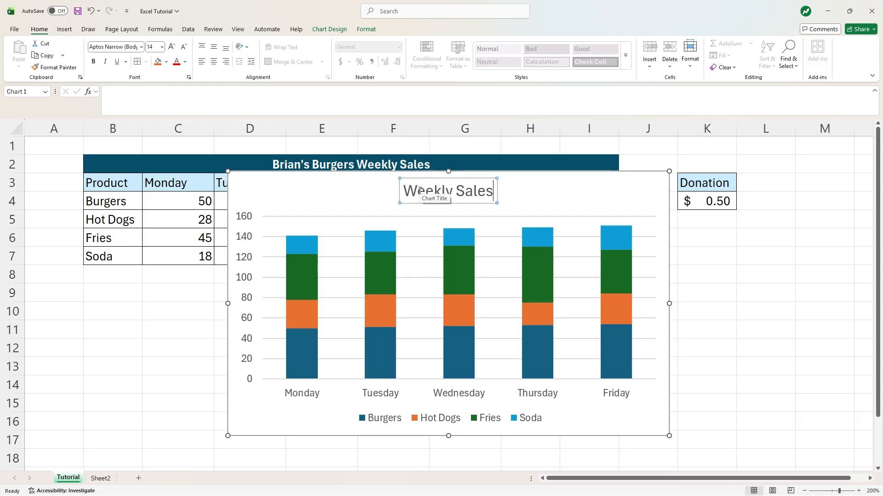
{"action": "left_click", "coordinate": [634, 186]}
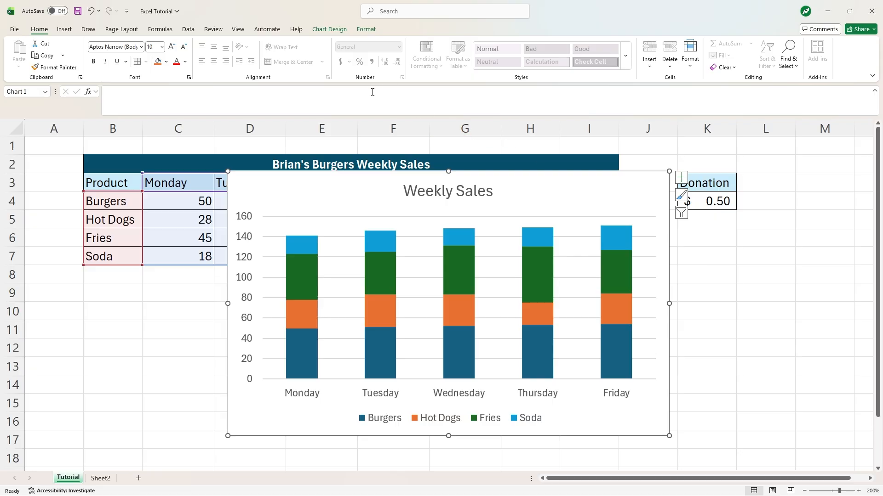
Apply the sixth chart style, with gradient columns and a bold dark title, to the Weekly Sales chart and save the workbook.
{"action": "left_click", "coordinate": [329, 31]}
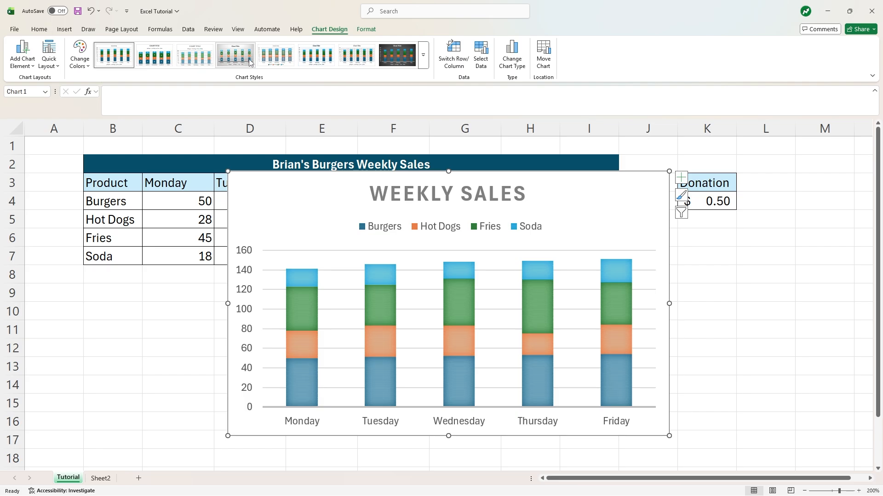
{"action": "left_click", "coordinate": [307, 62]}
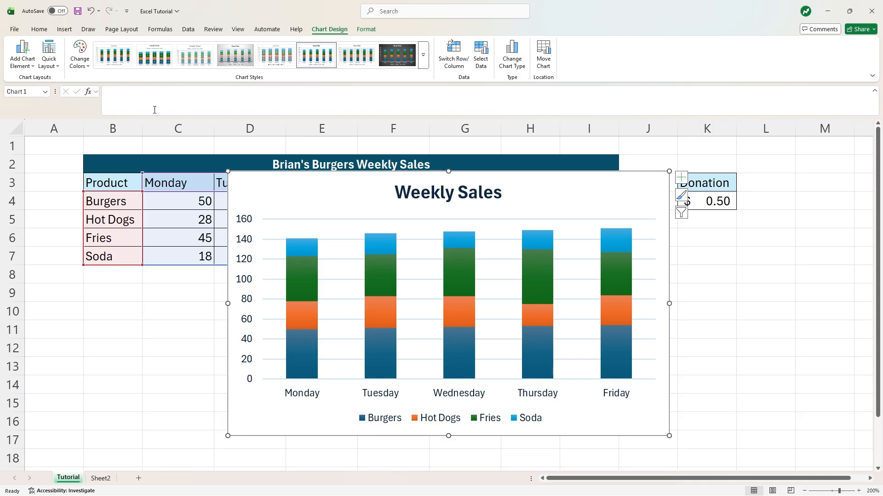
{"action": "left_click", "coordinate": [77, 11]}
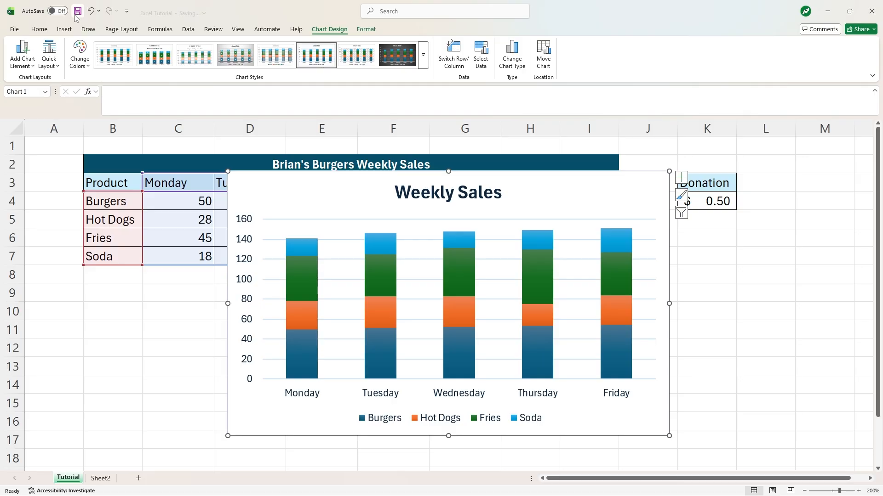
Move the Weekly Sales chart directly below the sales table and enlarge it to span columns B to I down to row 25.
{"action": "left_click", "coordinate": [806, 492]}
{"action": "left_click", "coordinate": [805, 492]}
{"action": "left_click", "coordinate": [805, 491]}
{"action": "left_click", "coordinate": [805, 491]}
{"action": "left_click", "coordinate": [806, 492]}
{"action": "left_click", "coordinate": [805, 492]}
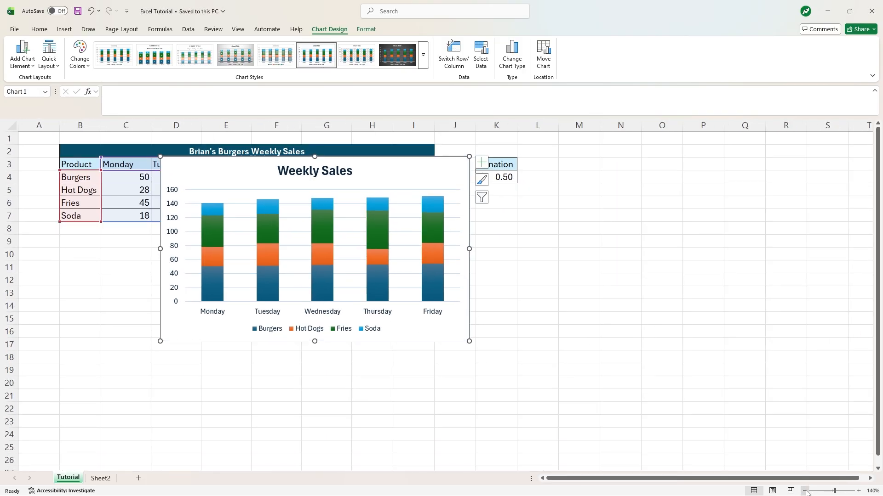
{"action": "left_click_drag", "start_coordinate": [400, 172], "coordinate": [297, 251]}
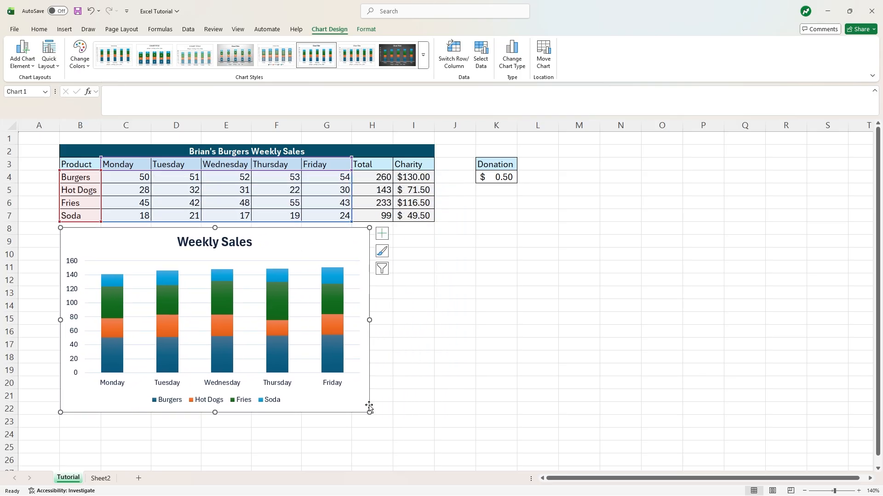
{"action": "left_click_drag", "start_coordinate": [369, 412], "coordinate": [433, 453]}
Deselect the chart and hide the gridlines on the Tutorial worksheet.
{"action": "left_click", "coordinate": [528, 345]}
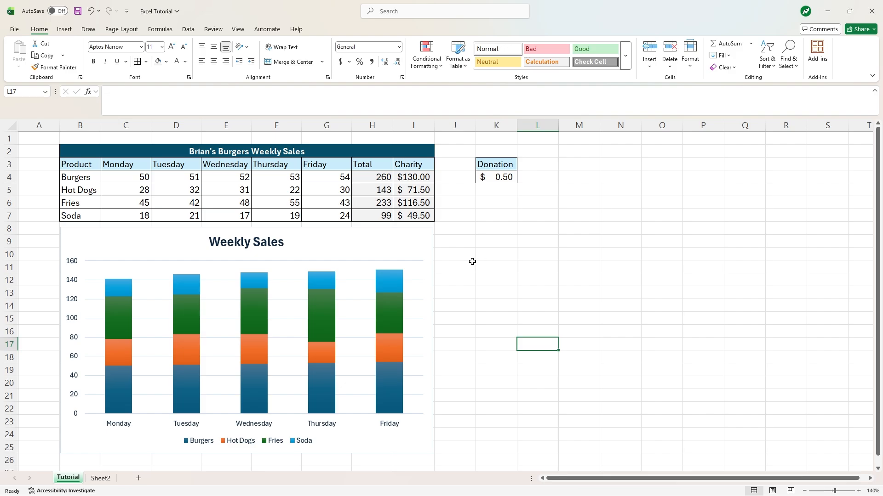
{"action": "left_click", "coordinate": [238, 30]}
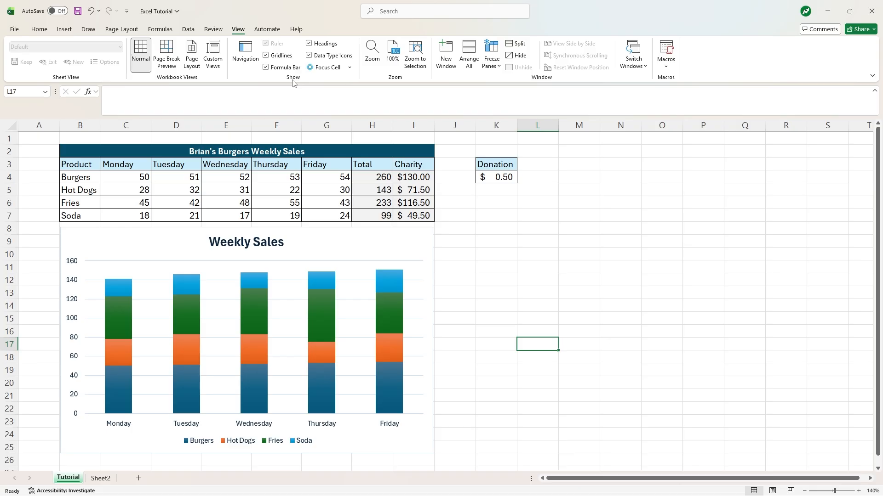
{"action": "left_click", "coordinate": [267, 55]}
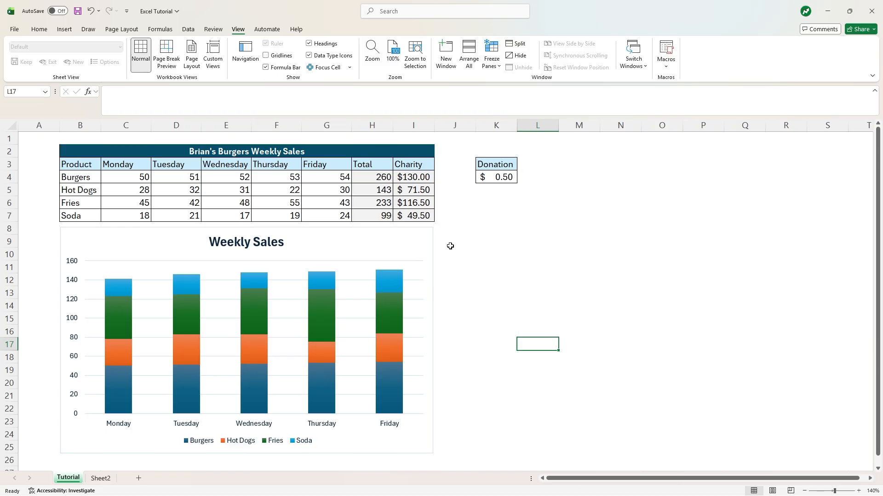